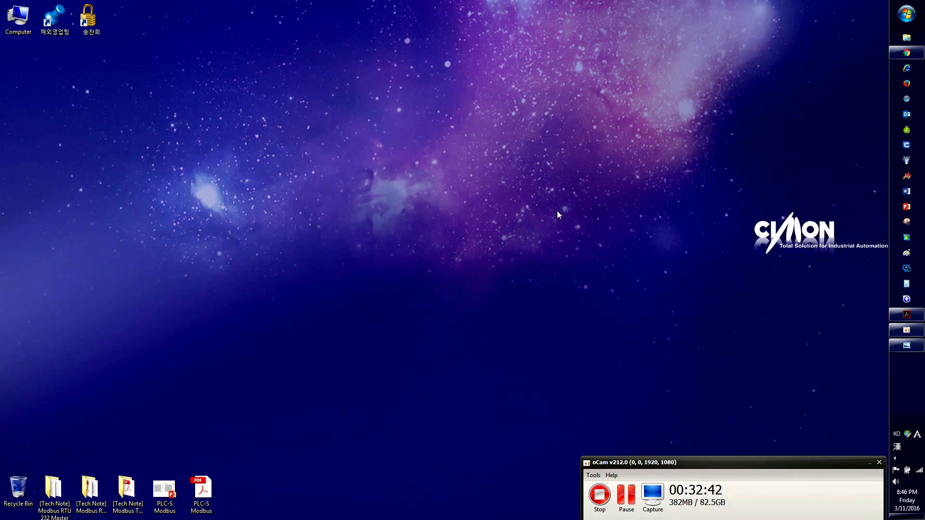
Step: Review the Modbus master and slave diagram on the first page of PLC-S Modbus.pdf, and put the document away
click(906, 314)
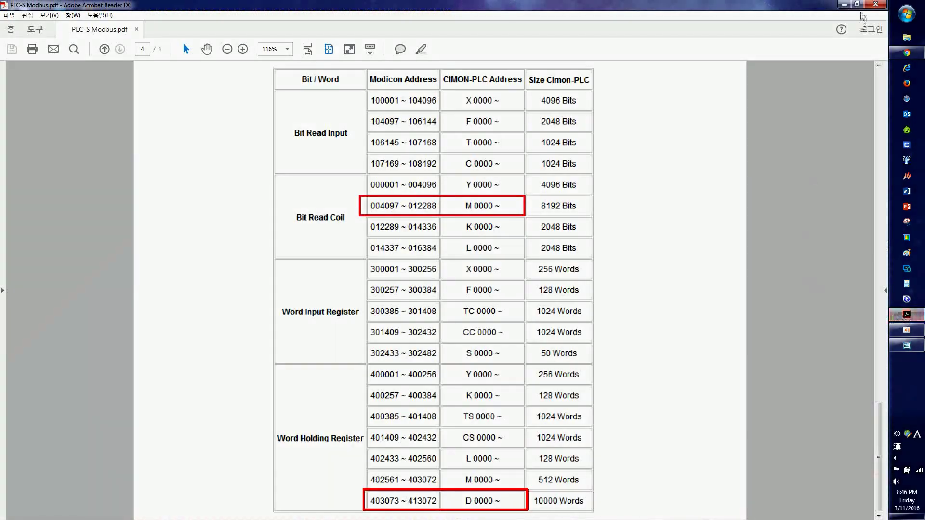
scroll(660, 299, up, 10)
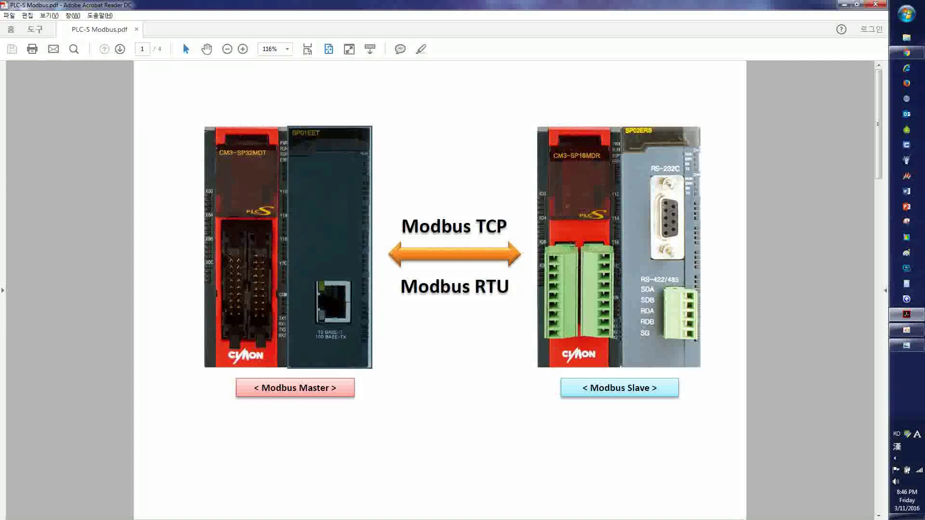
click(843, 4)
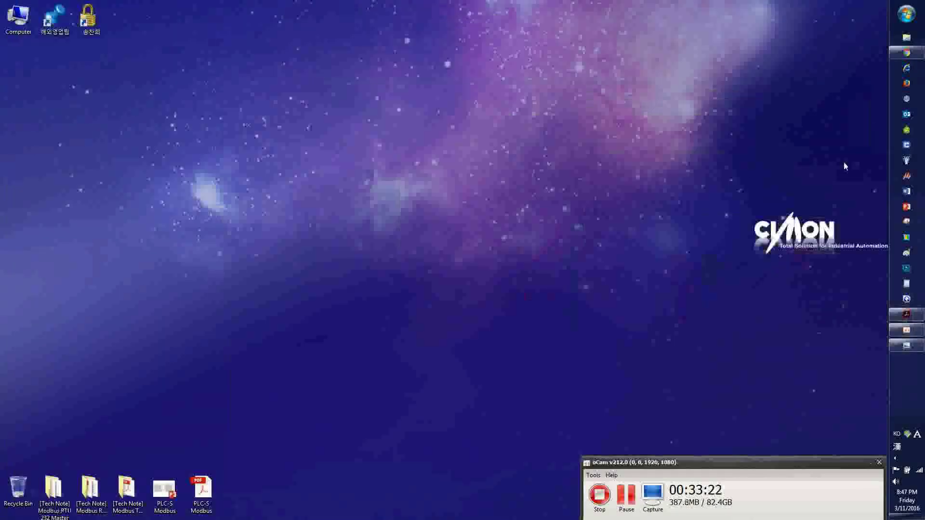
Step: Launch CICON and open the EET_Mod_Master(protocol program) project from the [Tech Note] Modbus TCP Master folder
click(907, 146)
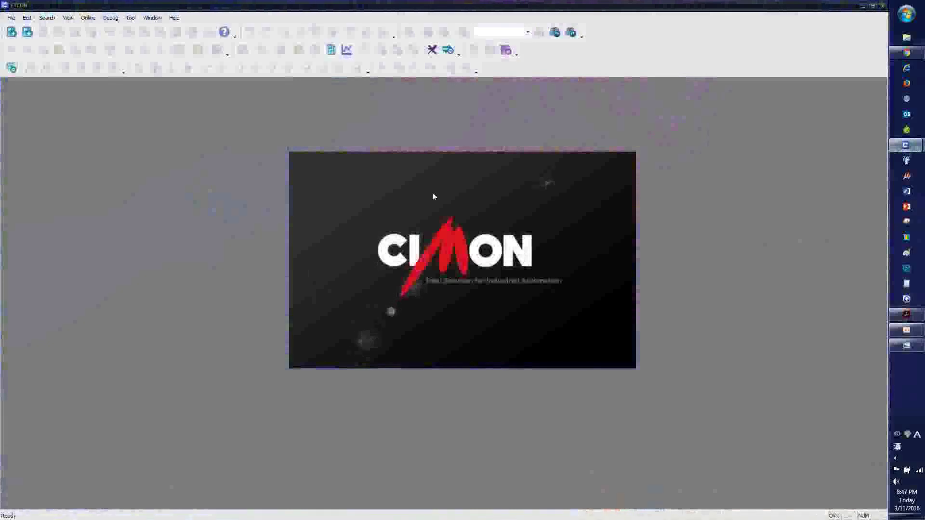
click(519, 186)
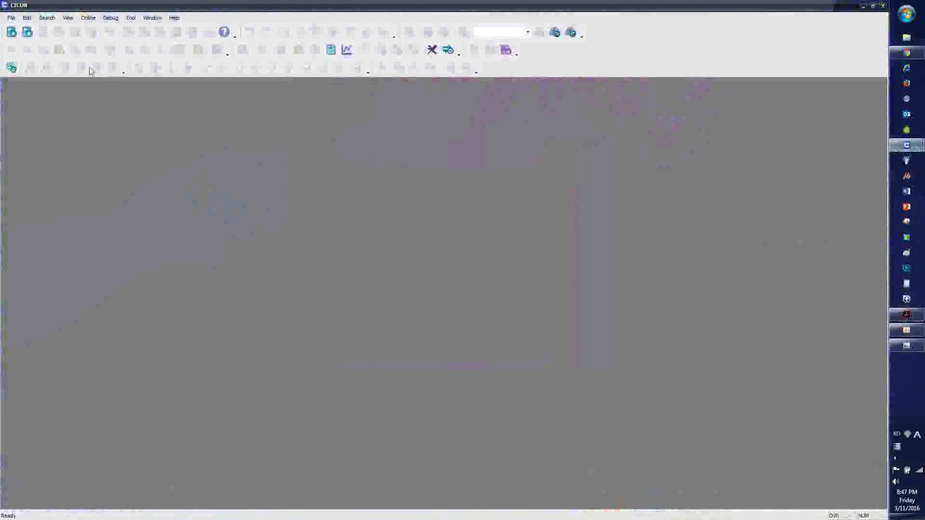
click(11, 17)
click(49, 4)
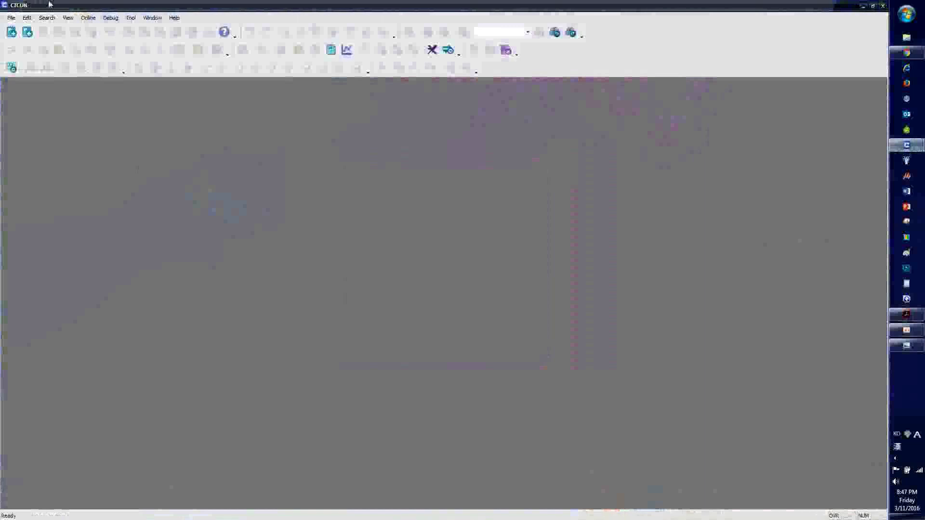
click(11, 17)
click(28, 37)
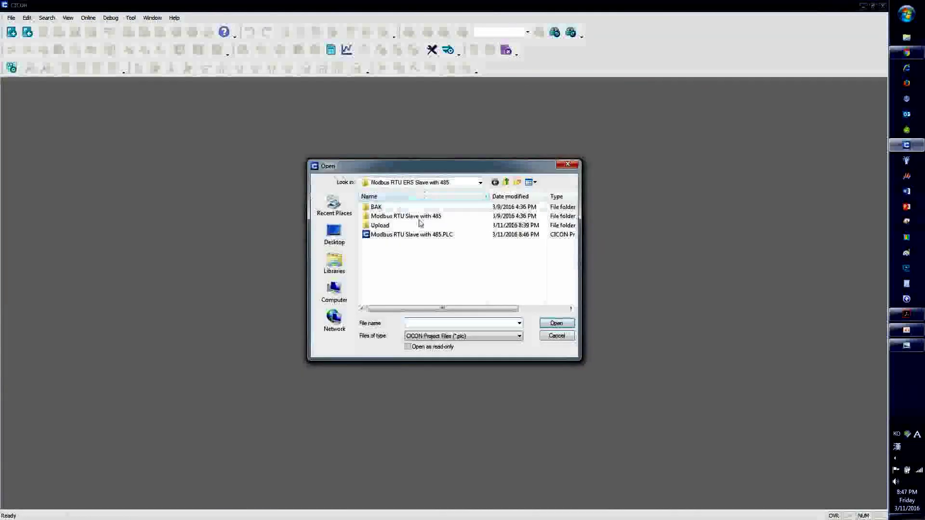
click(505, 182)
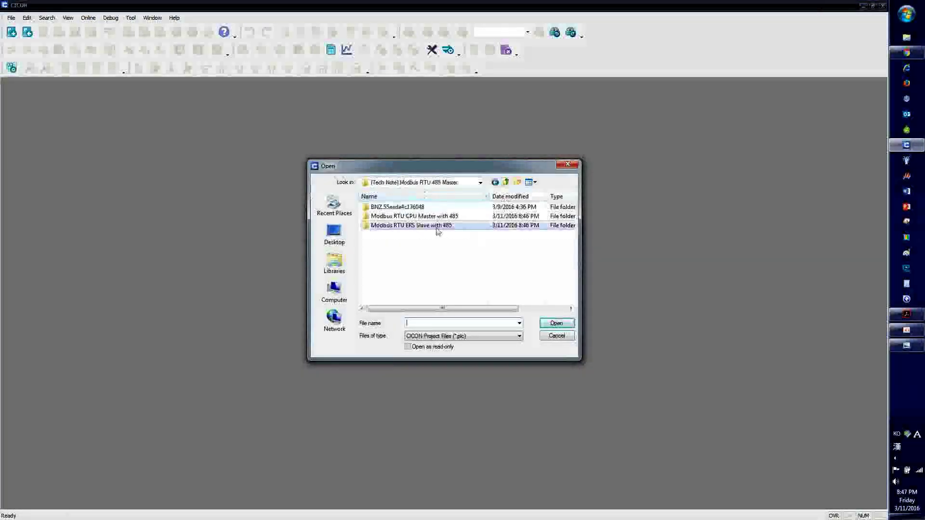
click(505, 182)
double_click(420, 251)
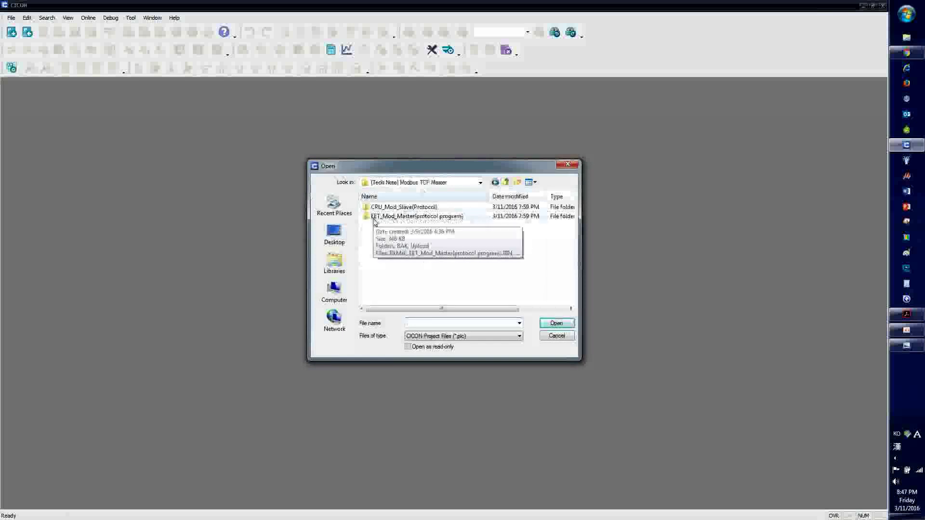
double_click(401, 217)
double_click(429, 225)
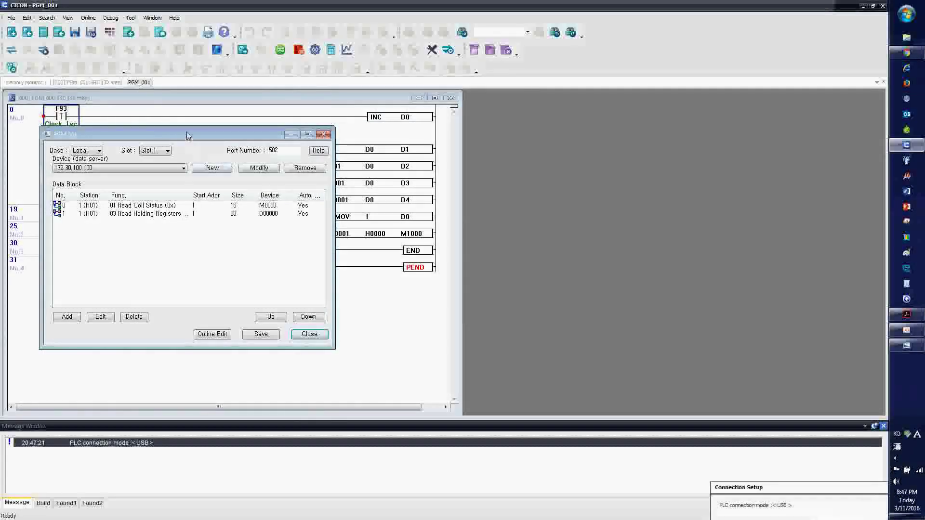
Step: Show the project window and expand the Program, Parameter, Reserved IO and Card Properties branches
drag(187, 136, 288, 282)
click(70, 18)
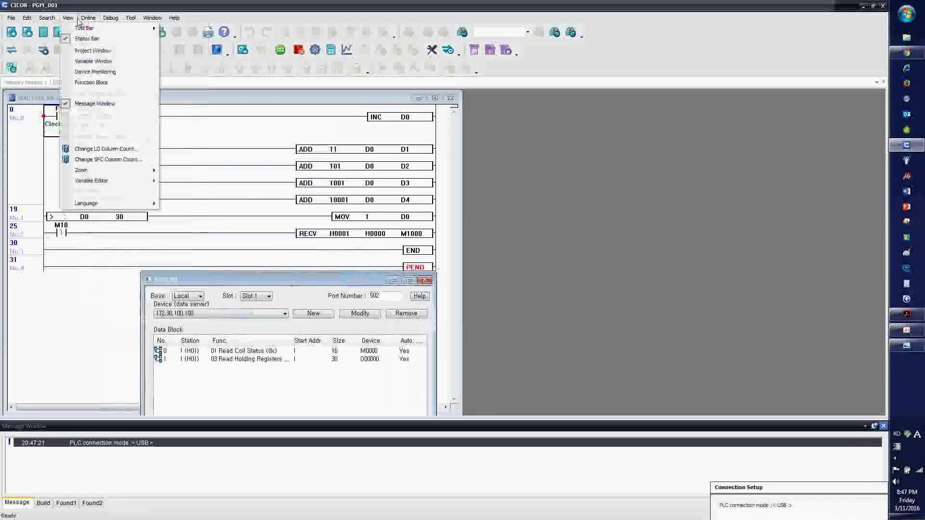
click(92, 51)
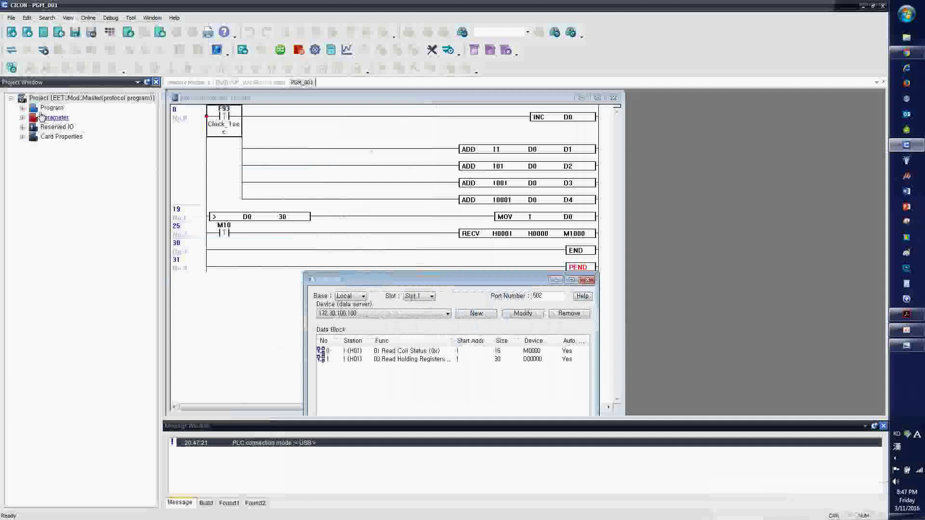
click(22, 107)
click(23, 146)
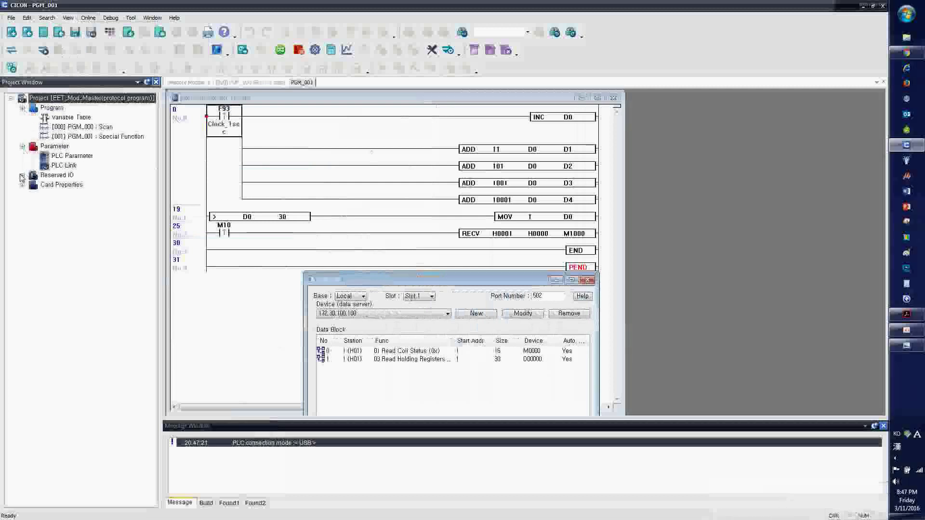
click(22, 175)
click(22, 194)
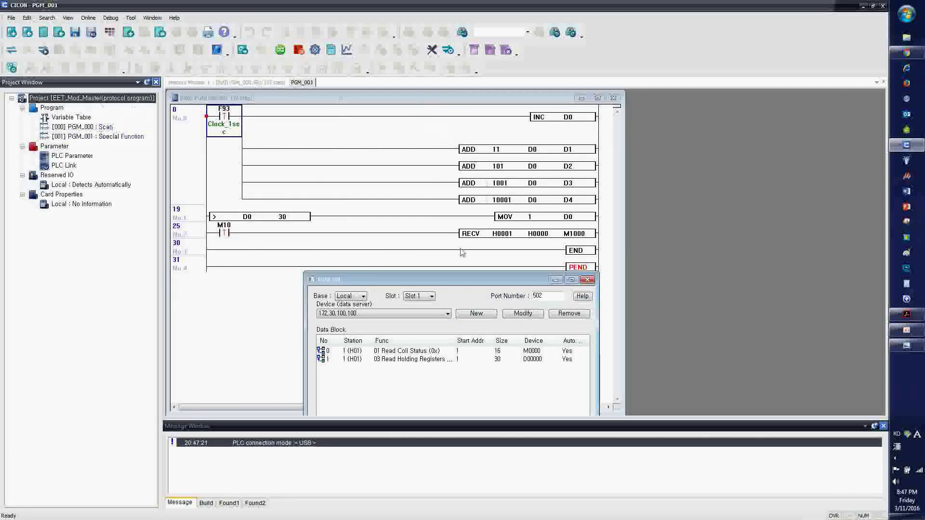
Step: Try to confirm the properties of the special function program PGM_001 as MODBUS/TCP Master
right_click(119, 138)
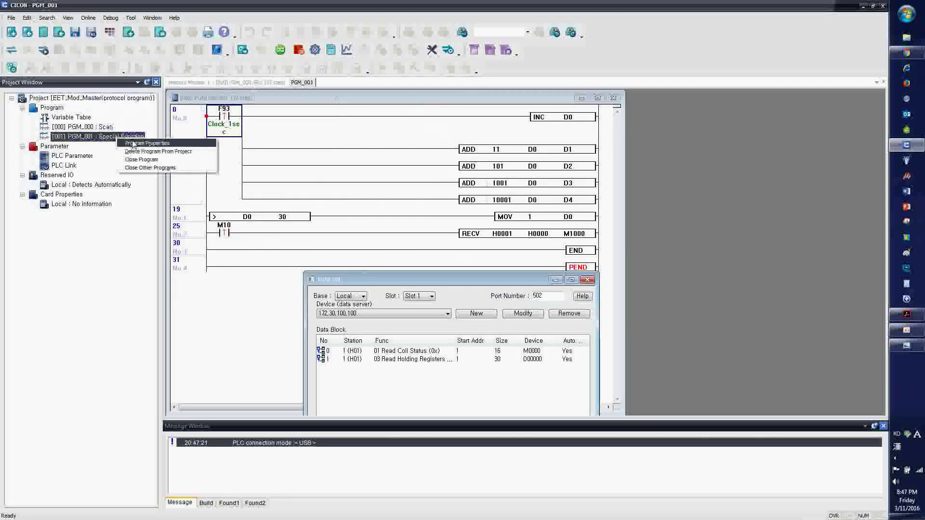
click(134, 143)
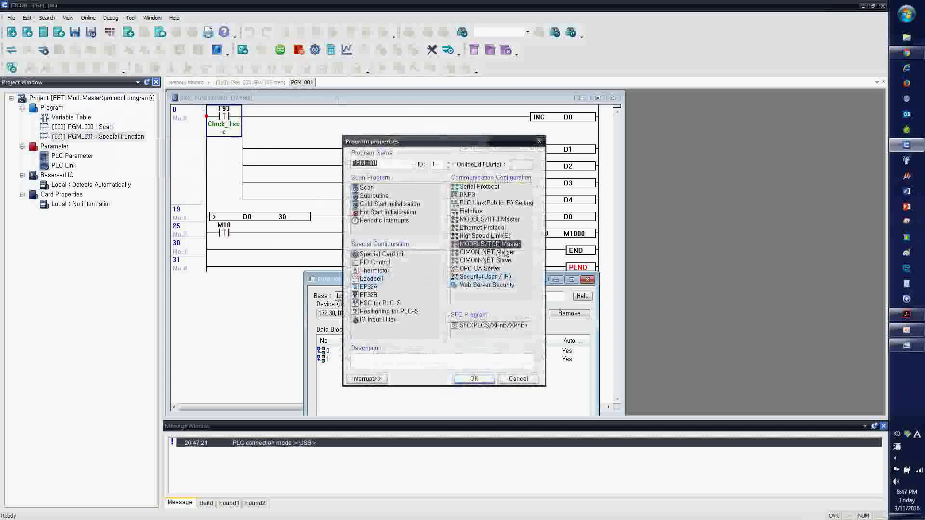
click(481, 381)
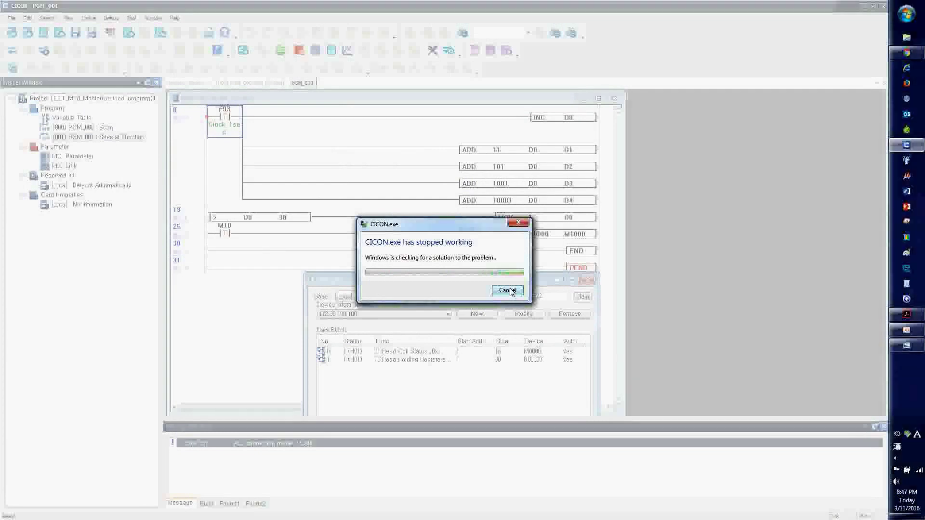
click(510, 291)
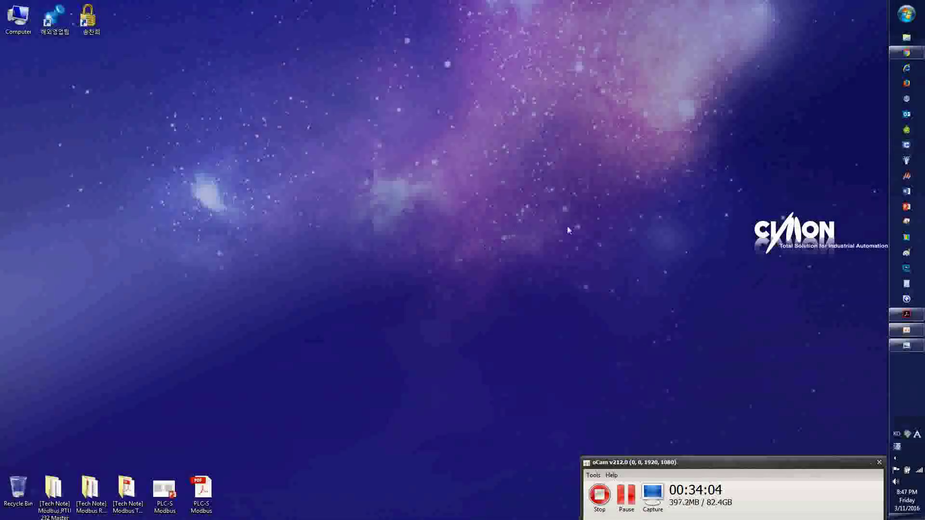
Step: Relaunch CICON, look for the project file in the EET_Mod_Master(protocol program) folder, and exit the program
click(906, 144)
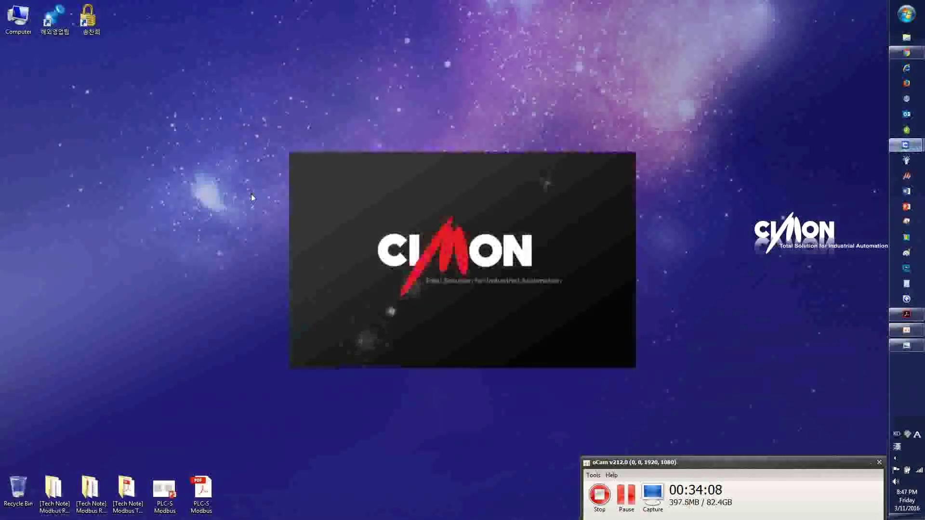
click(520, 188)
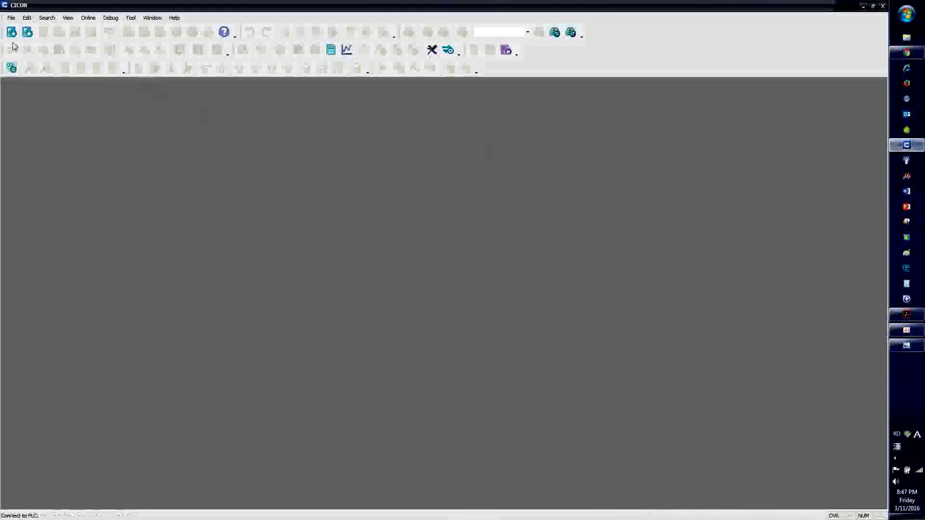
click(11, 18)
click(22, 38)
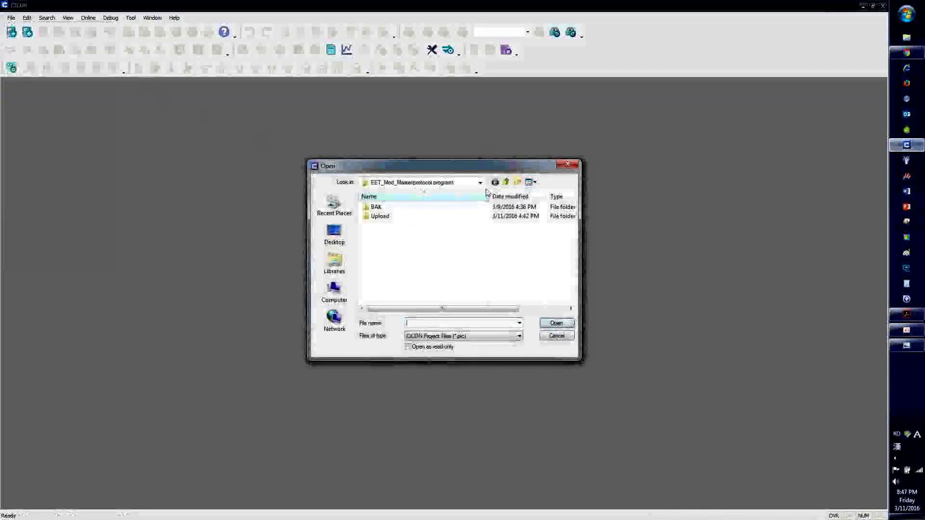
click(505, 183)
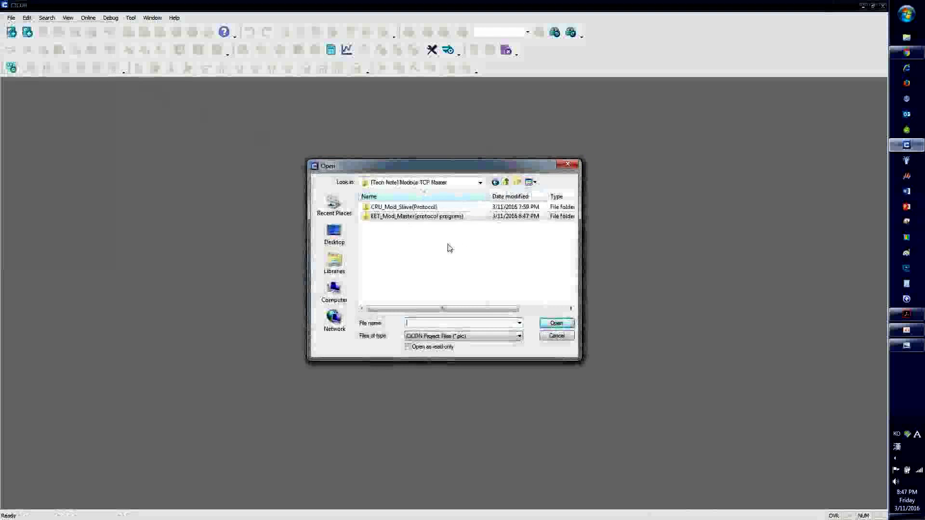
double_click(413, 218)
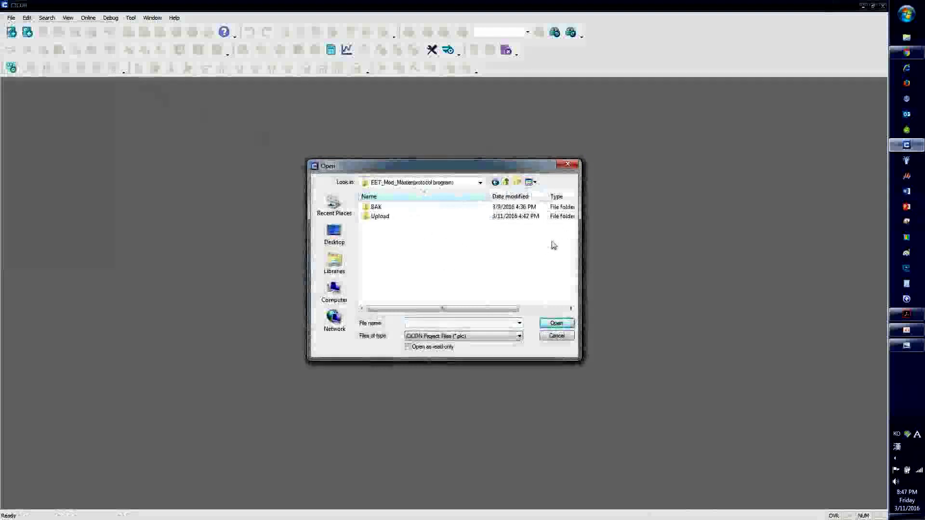
click(556, 336)
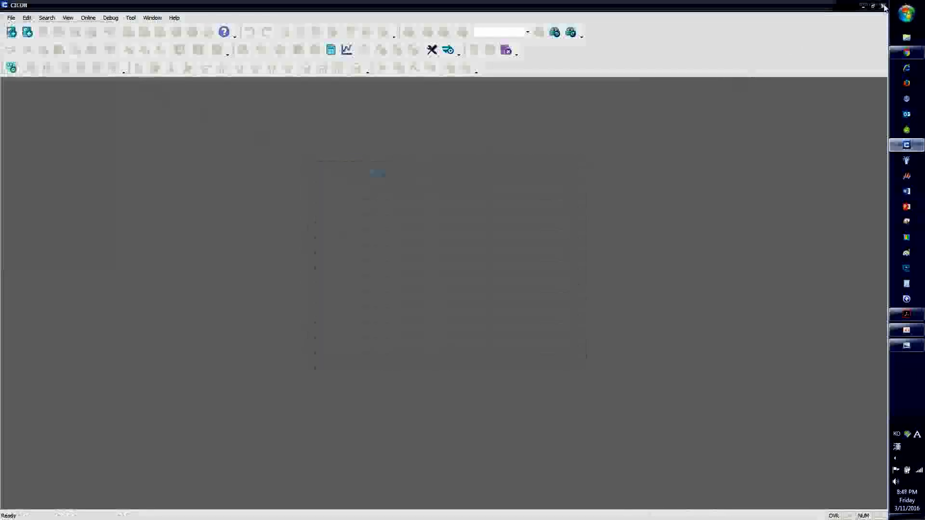
click(883, 6)
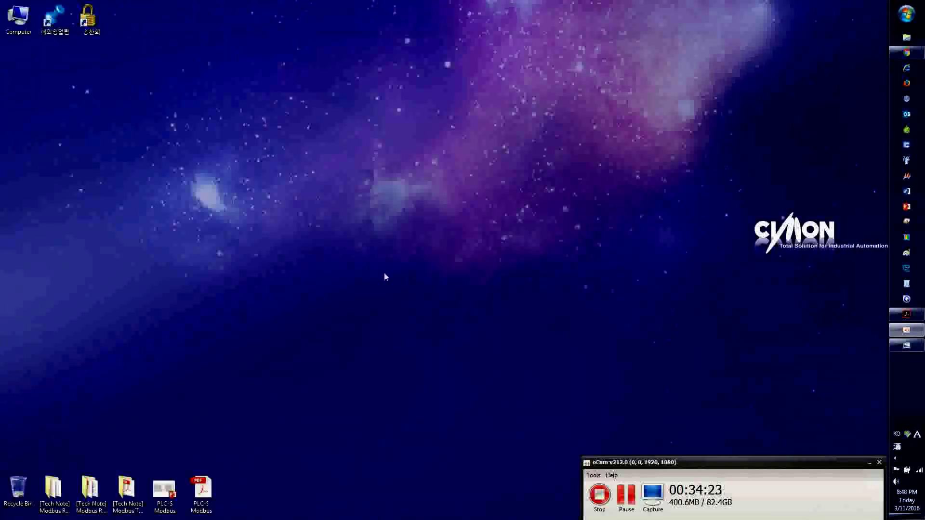
Step: Delete the EET_Mod_Master(protocol program) folder from the [Tech Note] Modbus TCP Master folder on the desktop
double_click(119, 499)
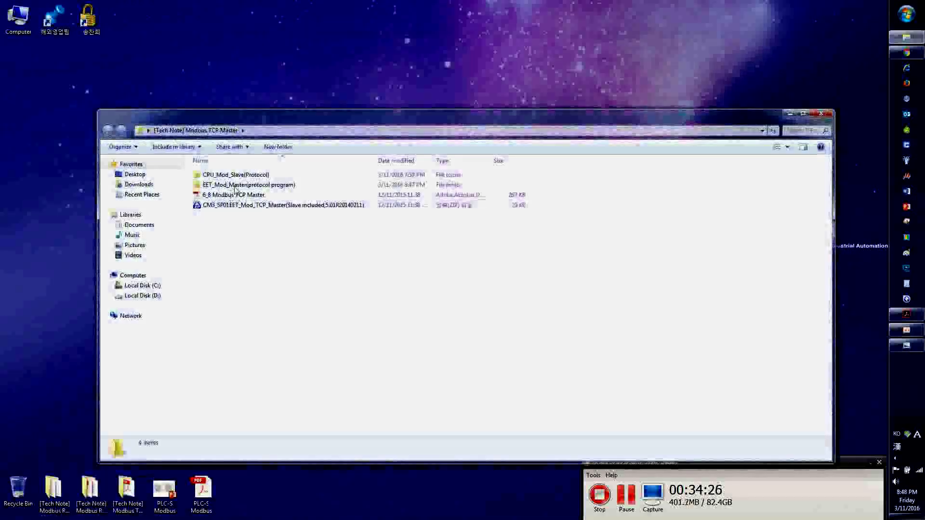
double_click(243, 185)
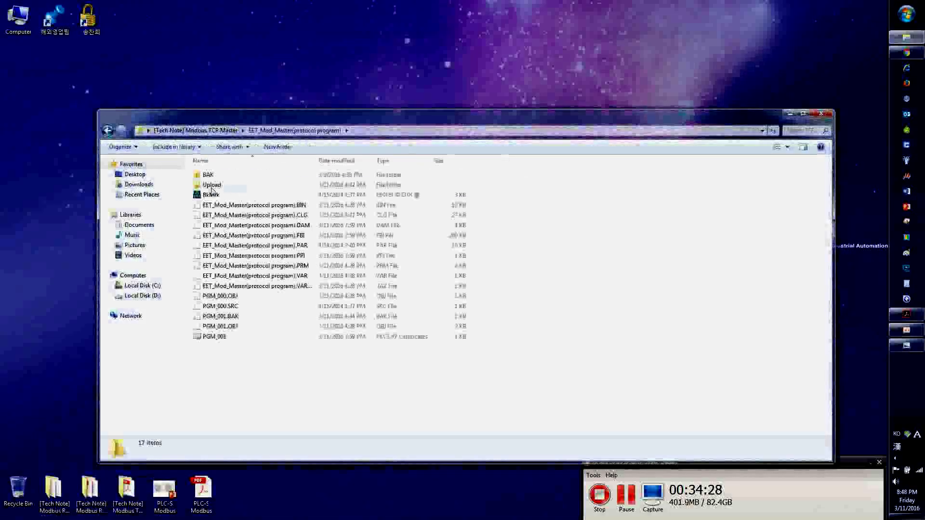
click(107, 131)
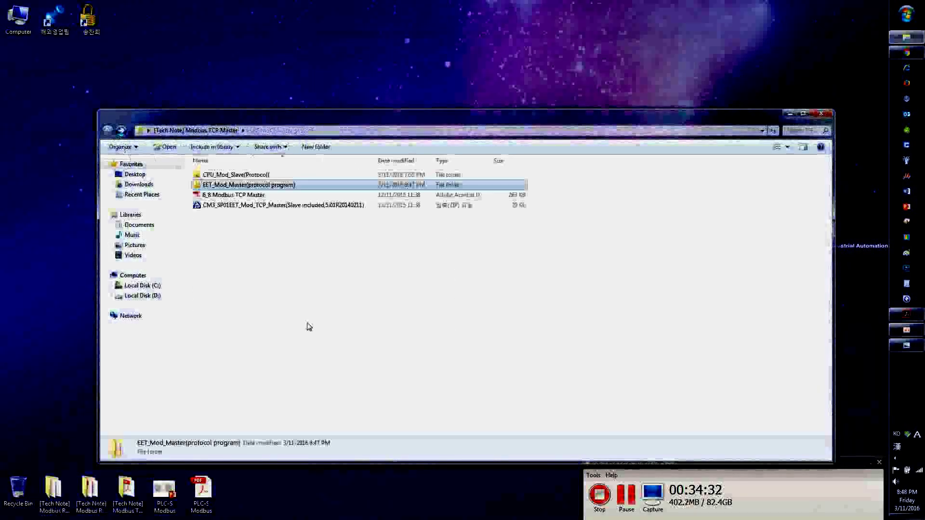
key(Delete)
key(Return)
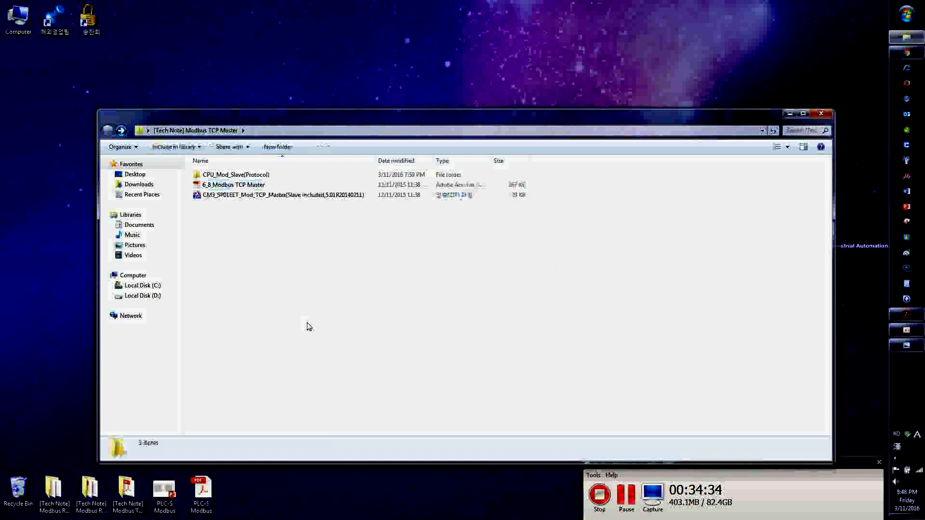
Step: Extract the CM3_SP01EET_Mod_TCP_Master archive in place, overwriting existing files, and check the restored EET_Mod_Master(protocol program) folder
click(259, 196)
right_click(260, 196)
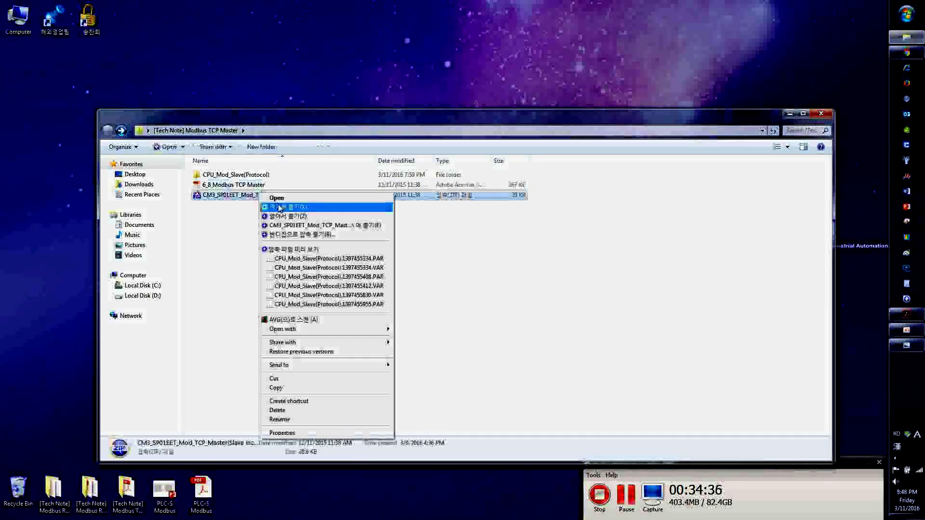
click(343, 250)
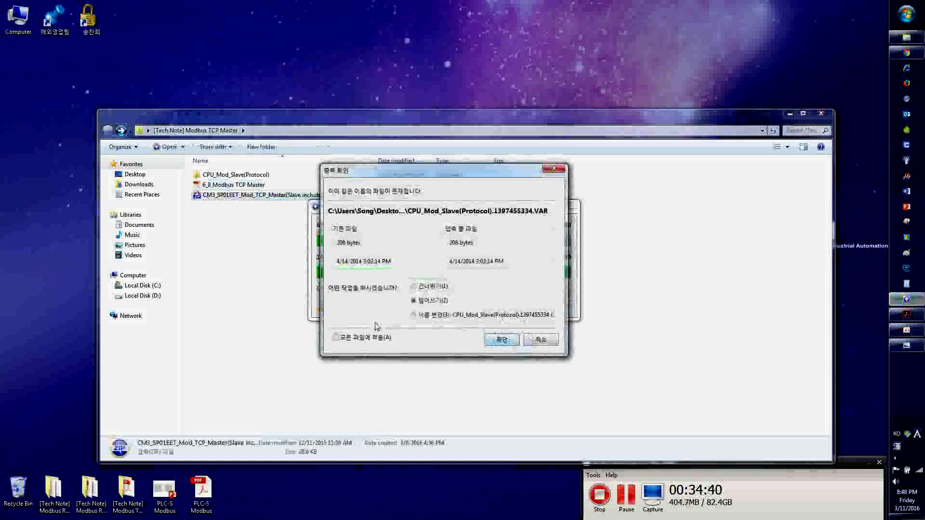
click(498, 340)
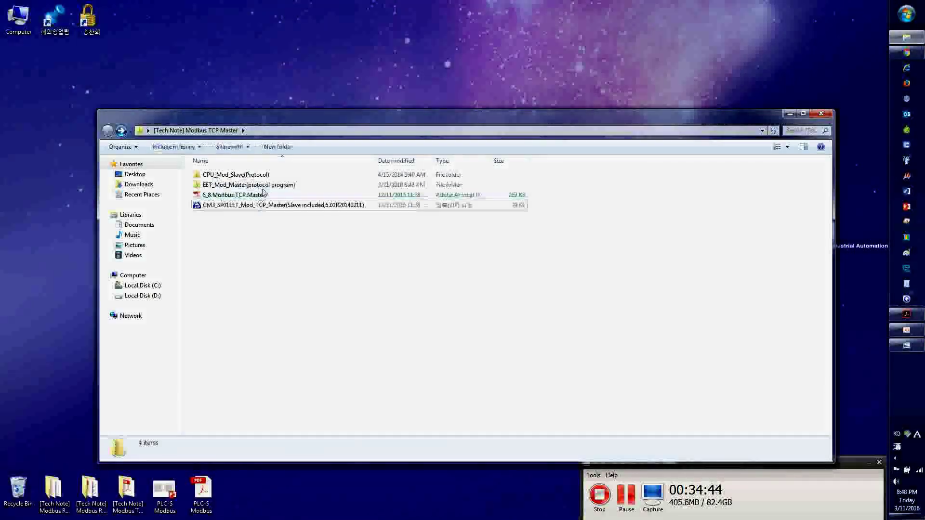
double_click(263, 188)
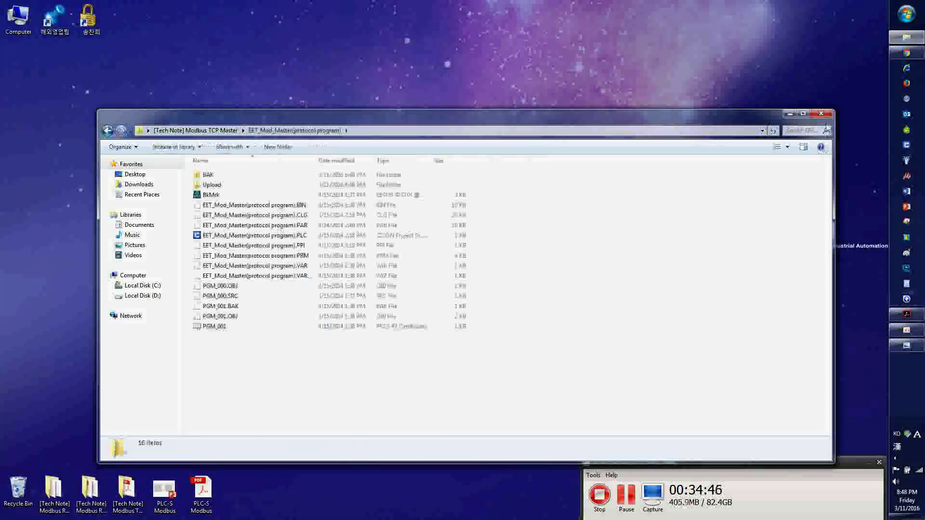
click(827, 114)
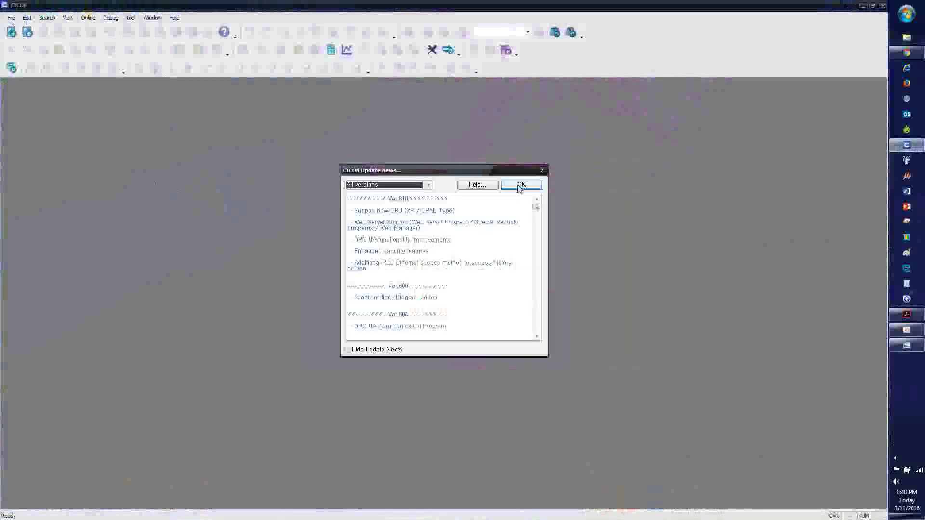
Step: Dismiss the update news and open the restored EET_Mod_Master(protocol program) project
click(520, 185)
click(11, 18)
click(293, 204)
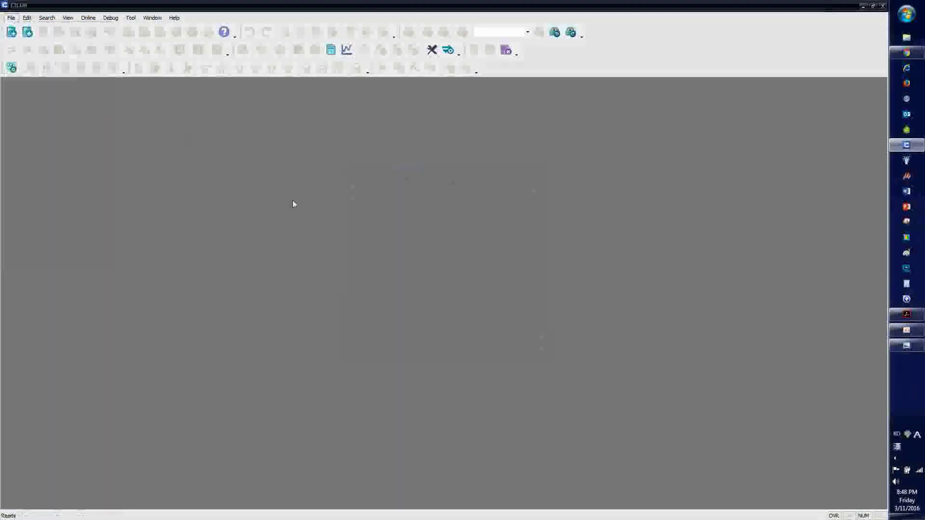
double_click(451, 260)
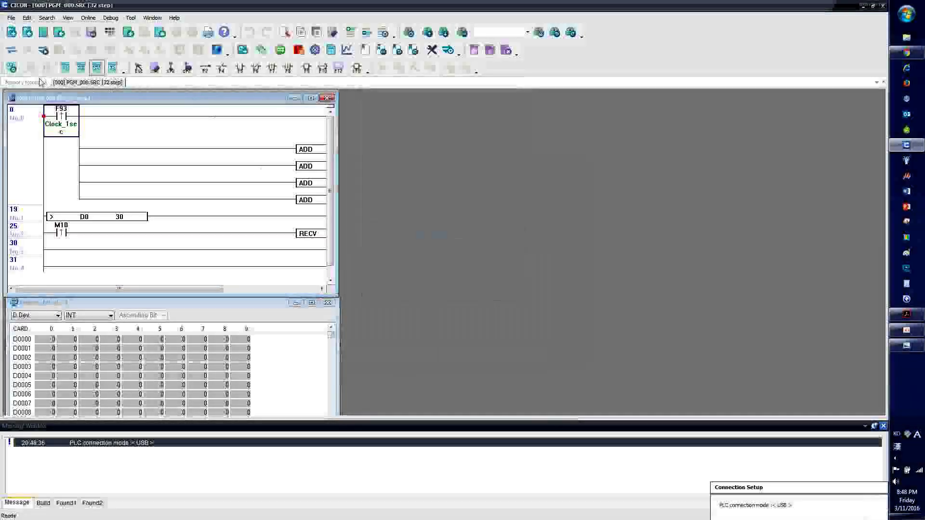
Step: Show the Project Window, expand the Program and Parameter branches, and maximize the PGM_000 ladder window
click(68, 17)
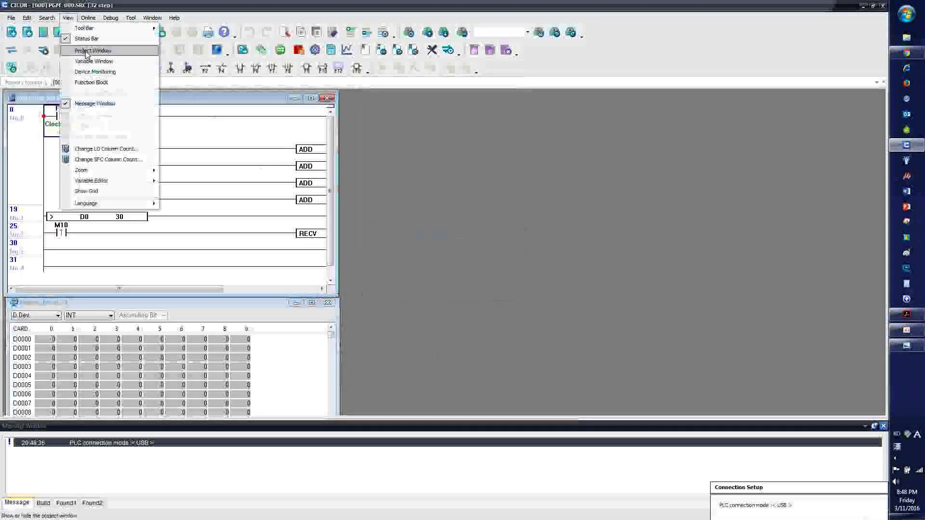
click(83, 51)
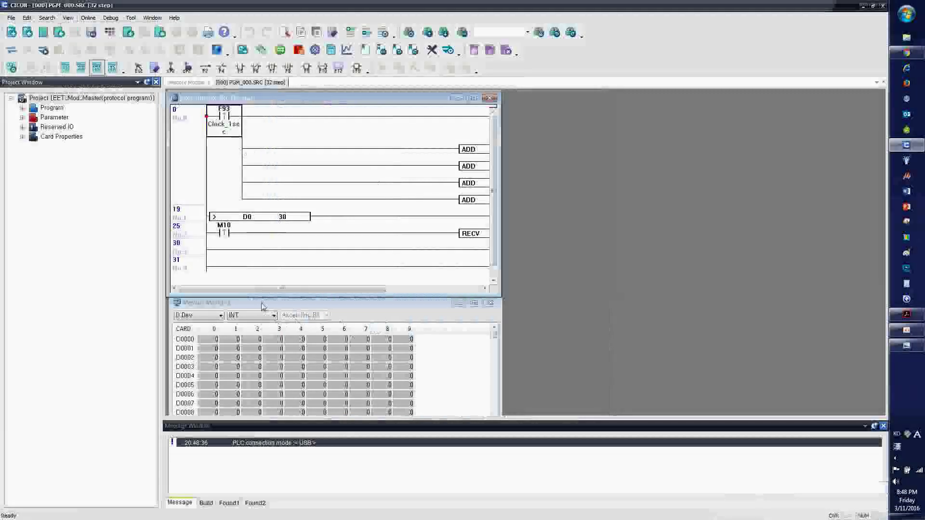
click(22, 108)
click(22, 146)
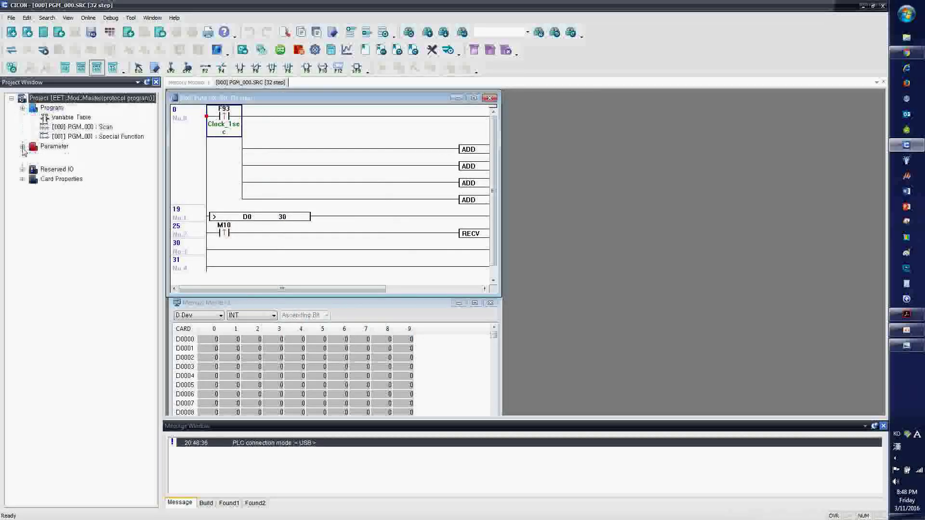
click(103, 137)
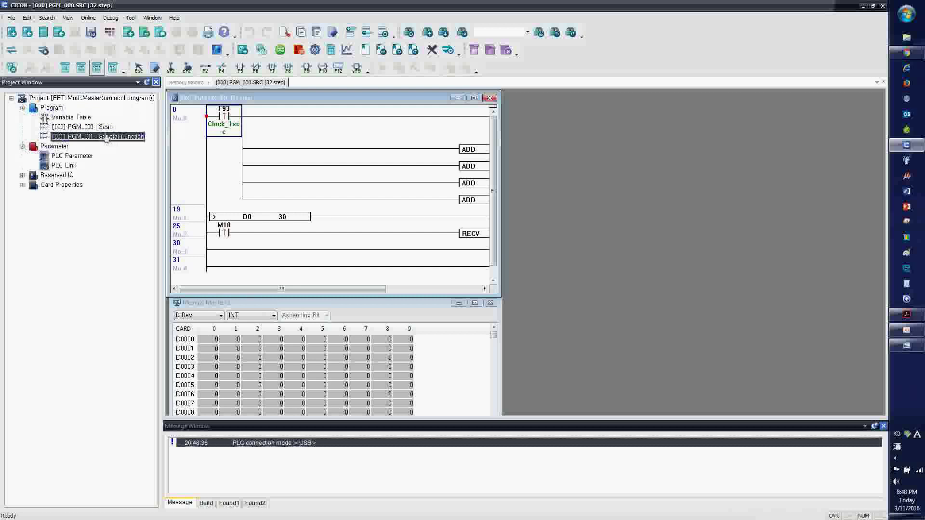
double_click(370, 99)
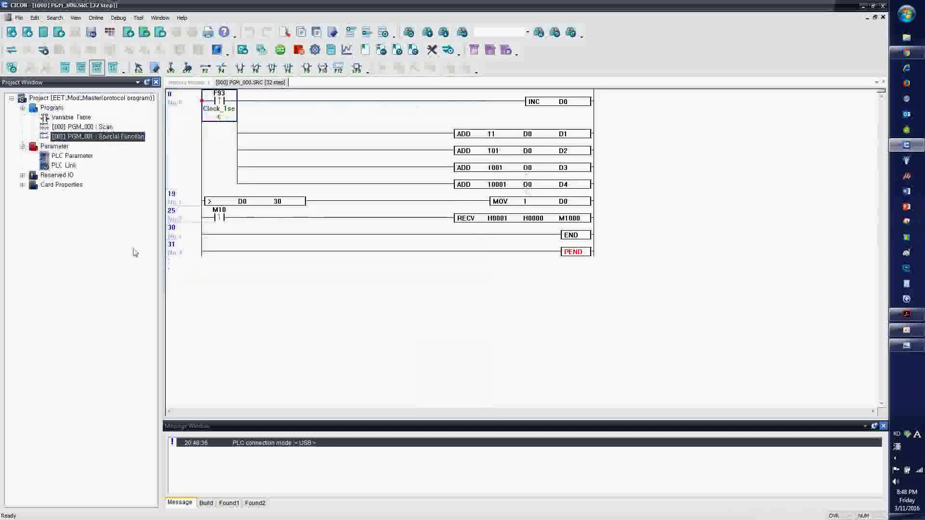
Step: Confirm the program properties of PGM_001 with MODBUS/TCP Master as its type
right_click(77, 137)
click(144, 171)
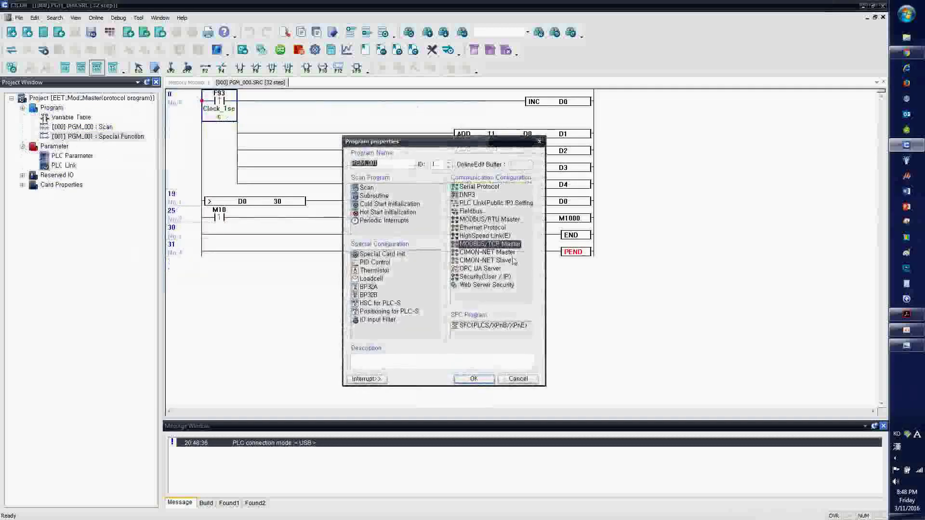
click(474, 379)
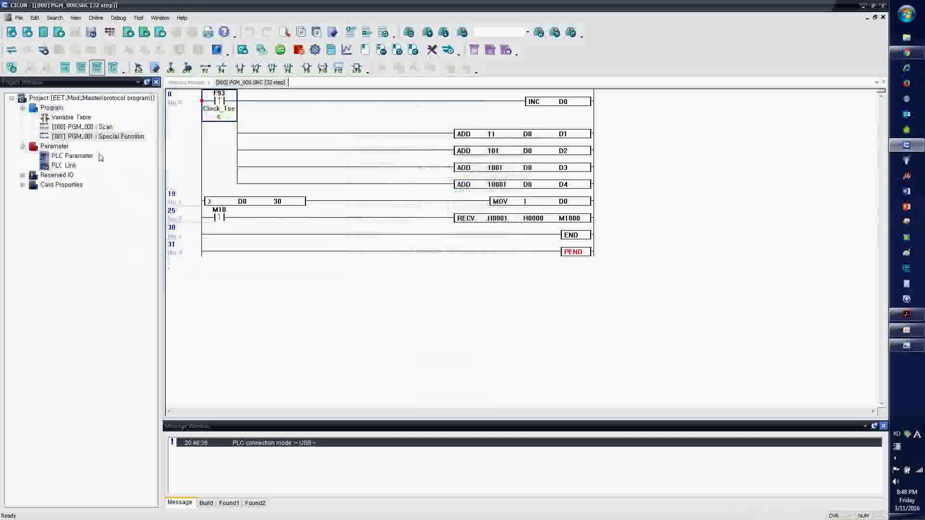
Step: Open the PGM_001 special function program and remove its 192.168.0.40 device
double_click(96, 136)
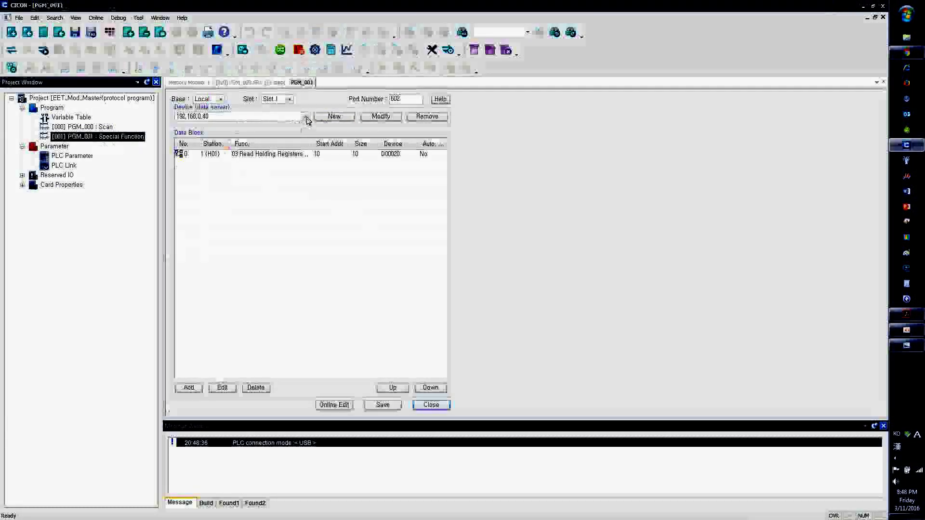
click(426, 117)
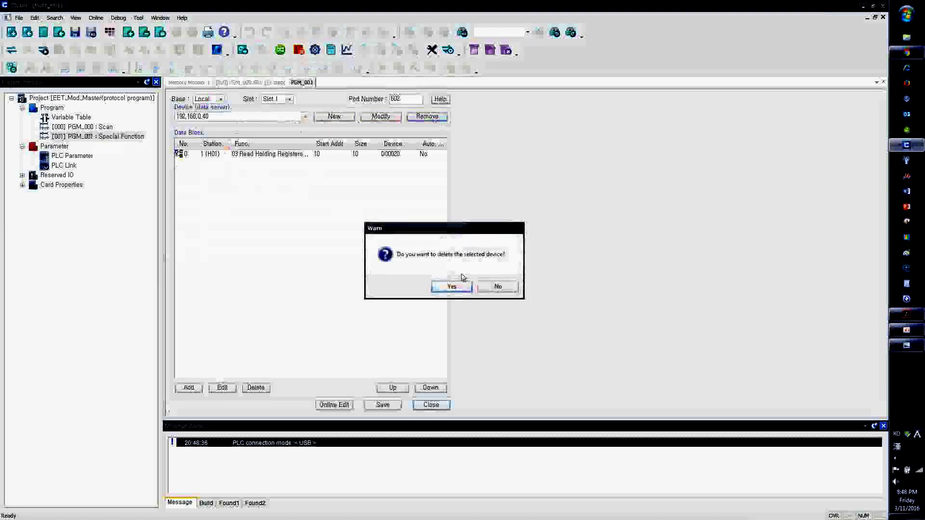
click(453, 286)
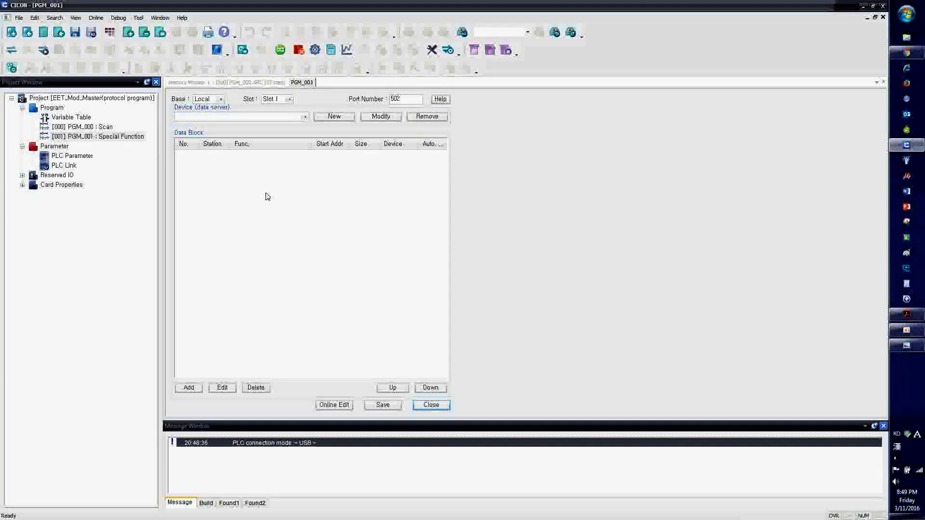
Step: Consult the master/slave diagram in PLC-S Modbus.pdf, and add a server at 172.30.100.100 with port 502, timeout 10 and status device M1000
click(906, 314)
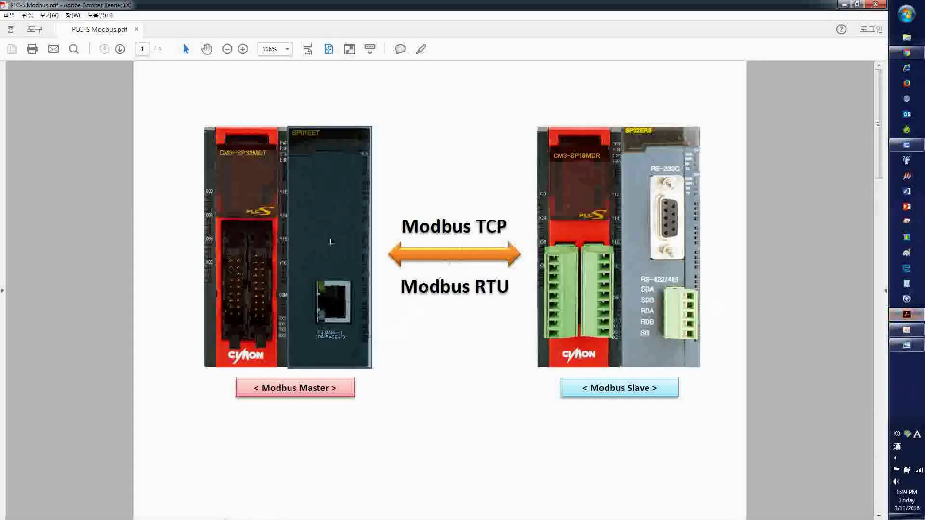
click(844, 4)
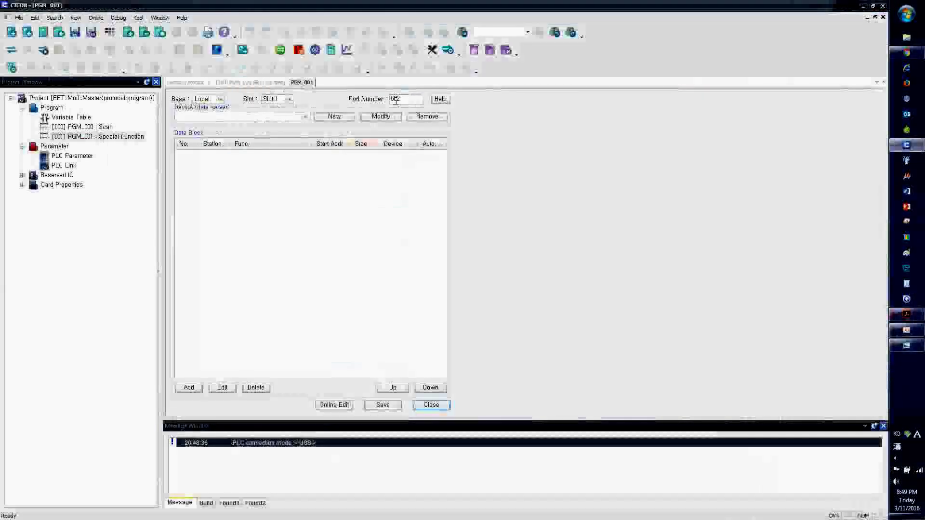
click(334, 117)
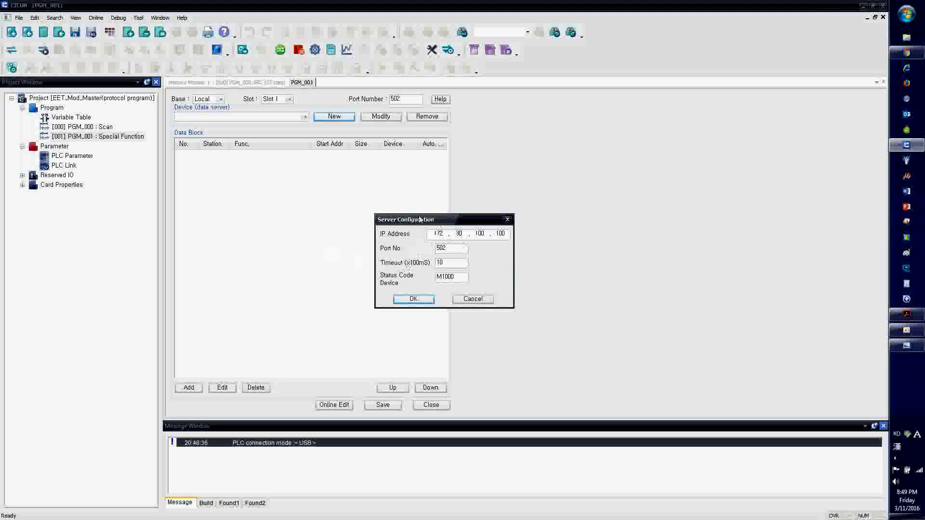
click(433, 300)
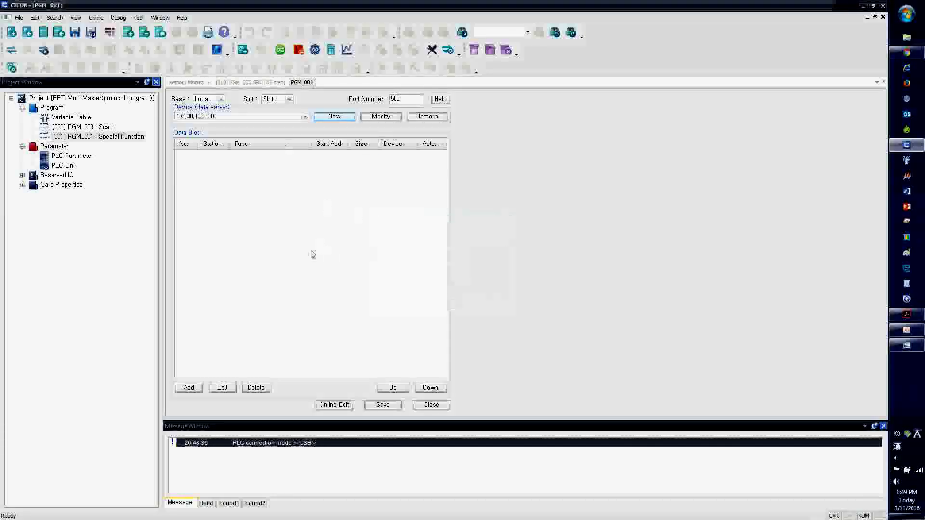
Step: Add a data block for station 1 with 01 Read Coil Status (0x), start address 1, data size 16 and device M0000
click(189, 388)
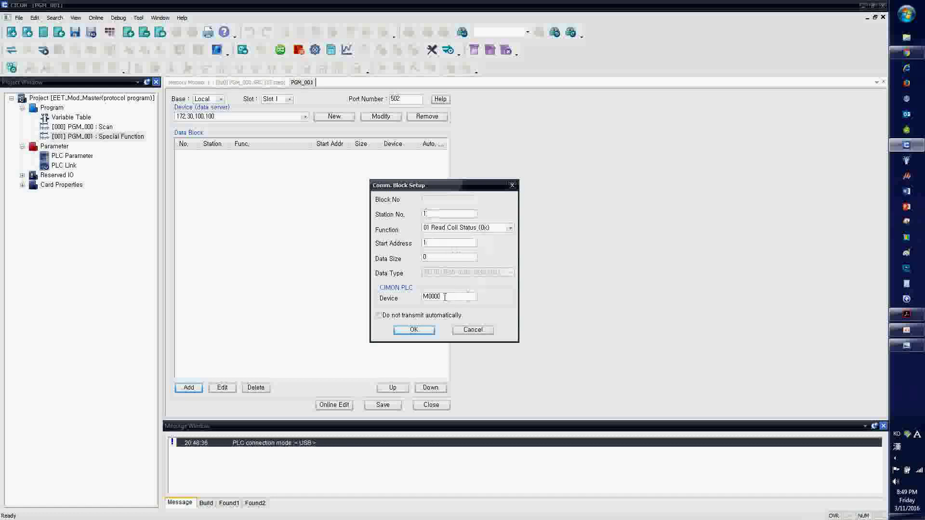
double_click(428, 258)
click(413, 330)
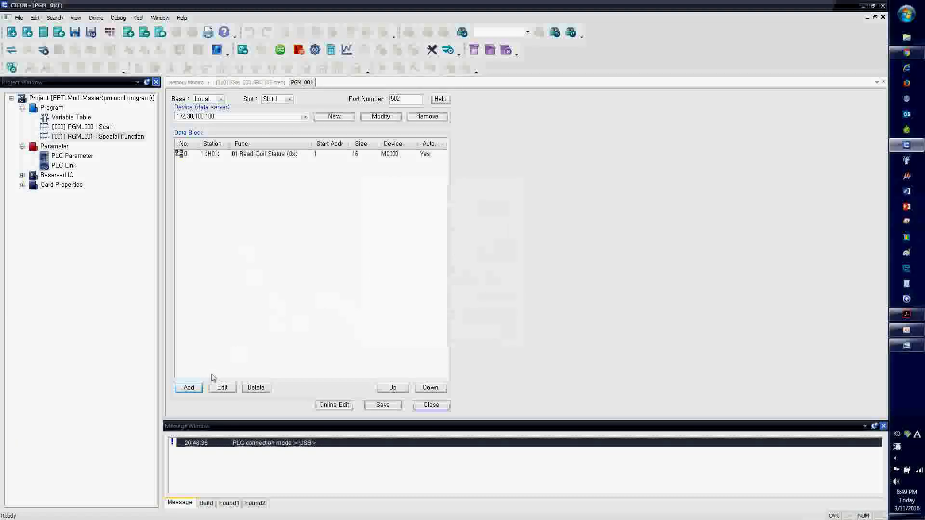
Step: Begin a second communication block for station 1 with the function 05 Force Single Coil (0x) and start address 1
click(193, 388)
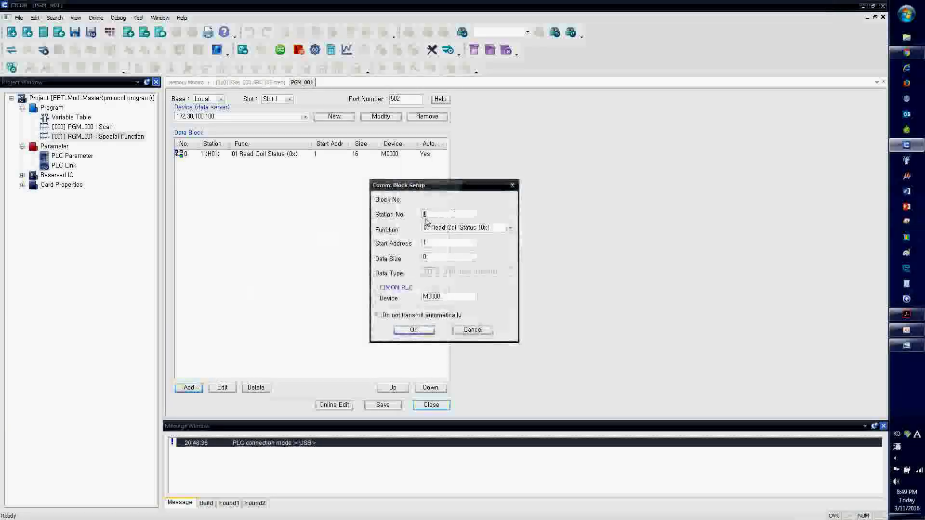
text(1)
click(441, 228)
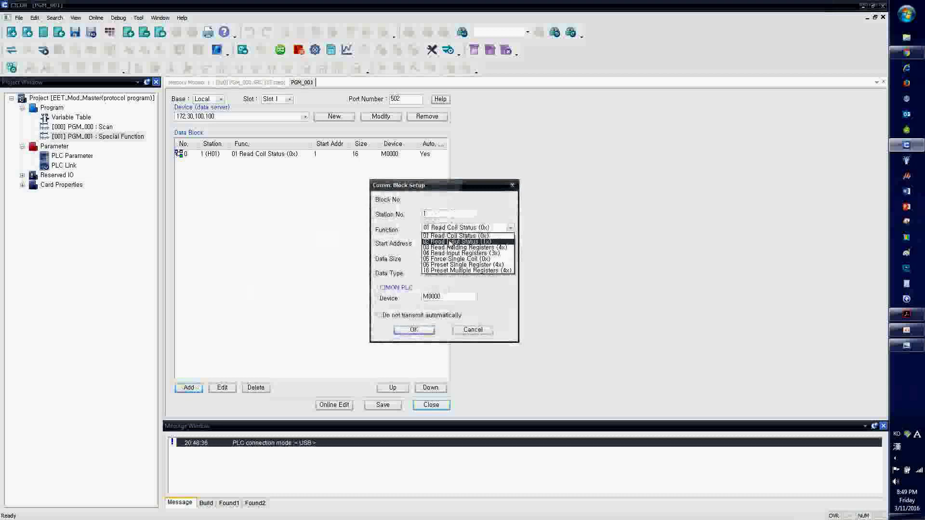
click(450, 248)
click(450, 243)
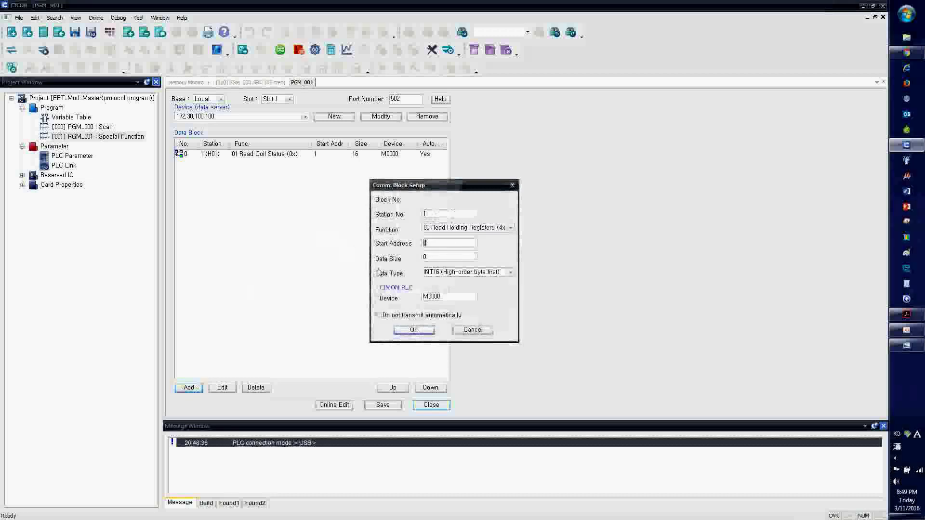
click(441, 228)
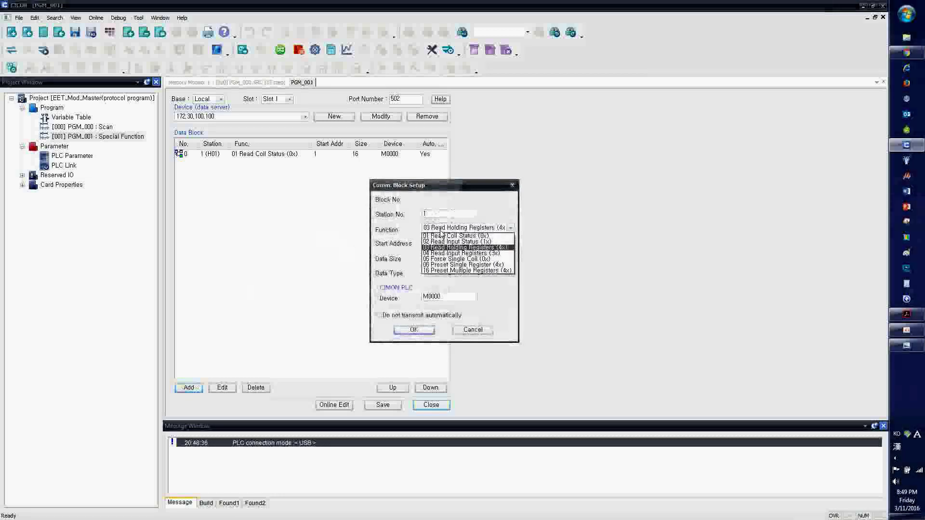
click(481, 259)
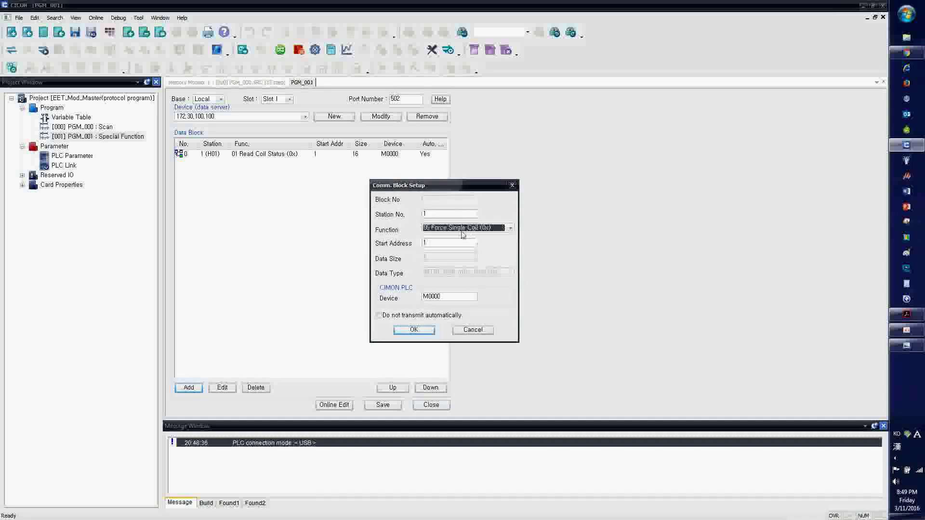
Step: Try to assign a D-area device to the Force Single Coil block
drag(445, 297, 396, 298)
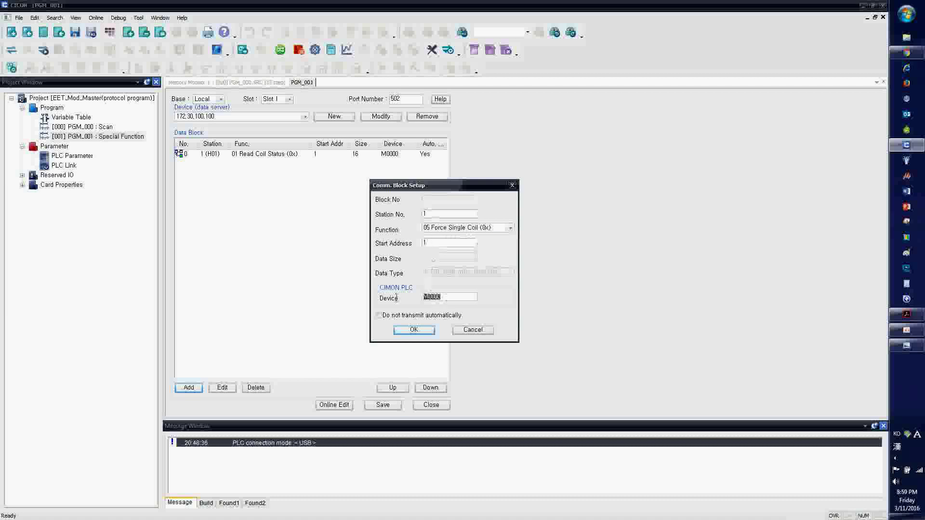
text(D)
click(414, 330)
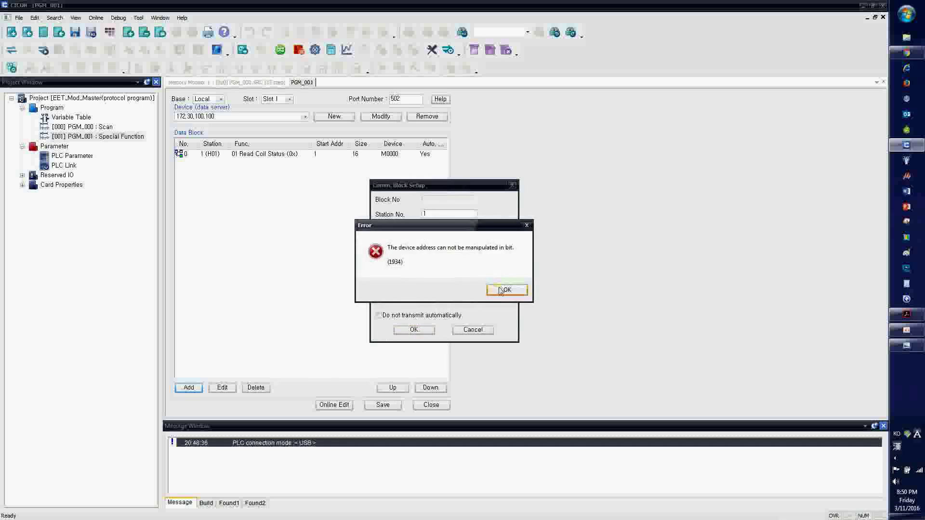
click(505, 289)
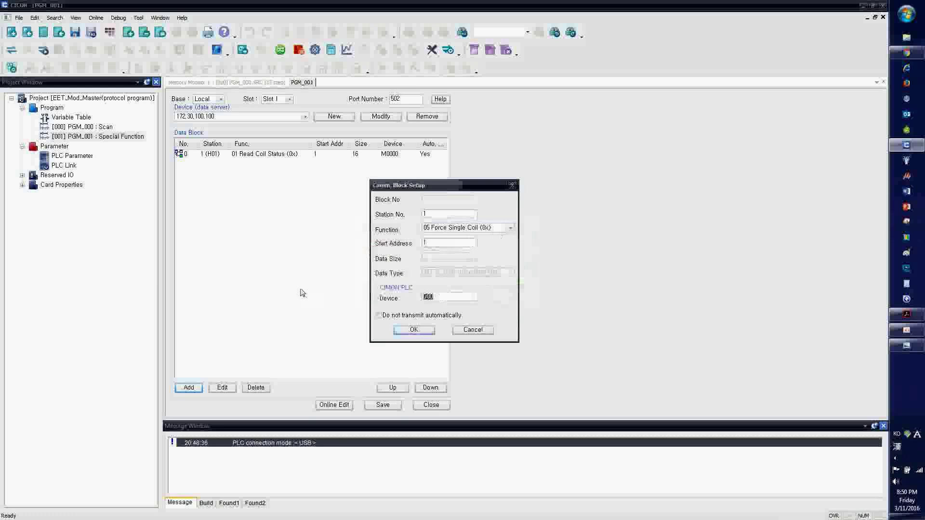
Step: Set the Force Single Coil block's PLC device to M0100 and add the block
text(M01)
text(00)
click(413, 330)
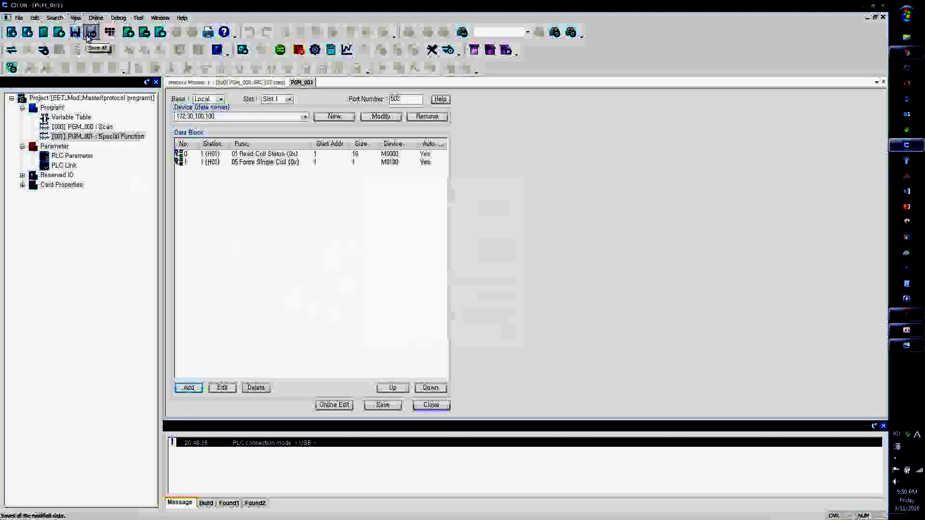
Step: Save all modified project data and connect to the PLC over USB
click(90, 38)
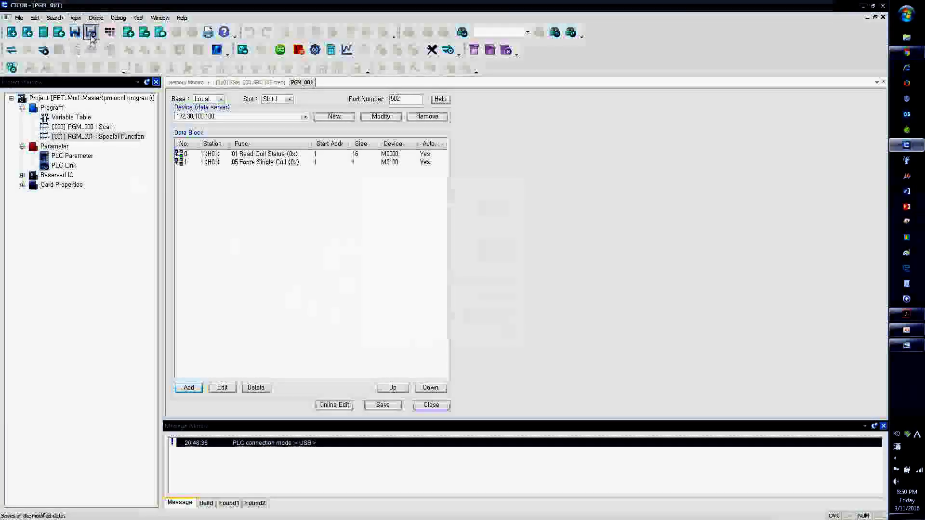
click(412, 286)
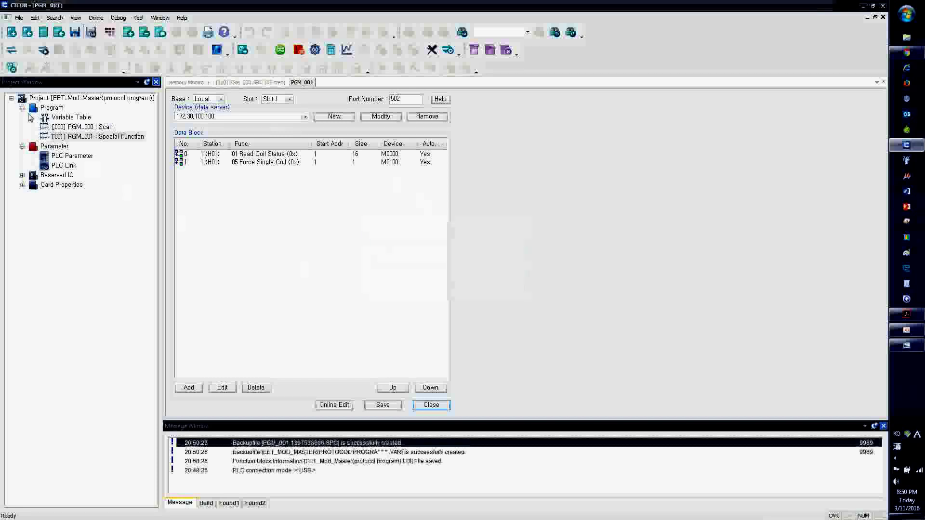
click(12, 50)
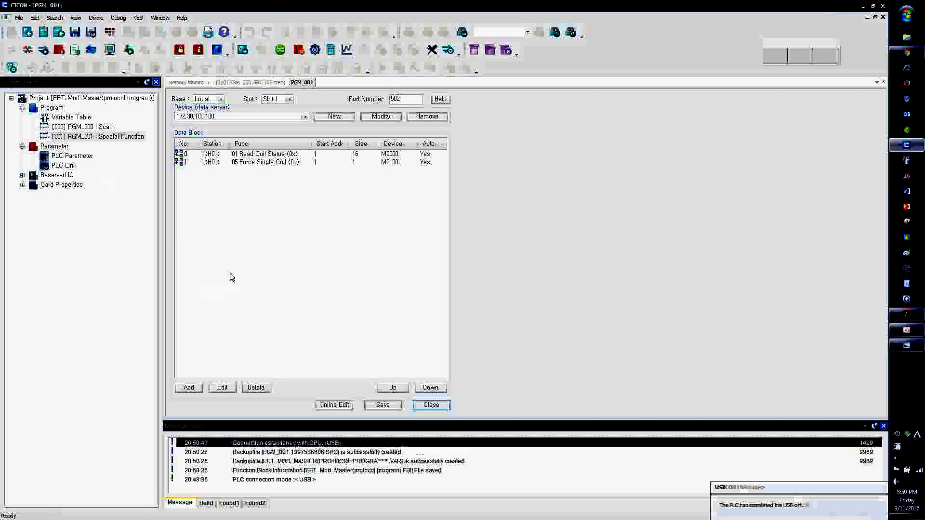
Step: Write the Slot1 Ethernet module's network setup to the PLC: IP 172.30.100.93, subnet mask 255.255.0.0, gateway 172.30.10.1, MODBUS unit ID 1
double_click(101, 213)
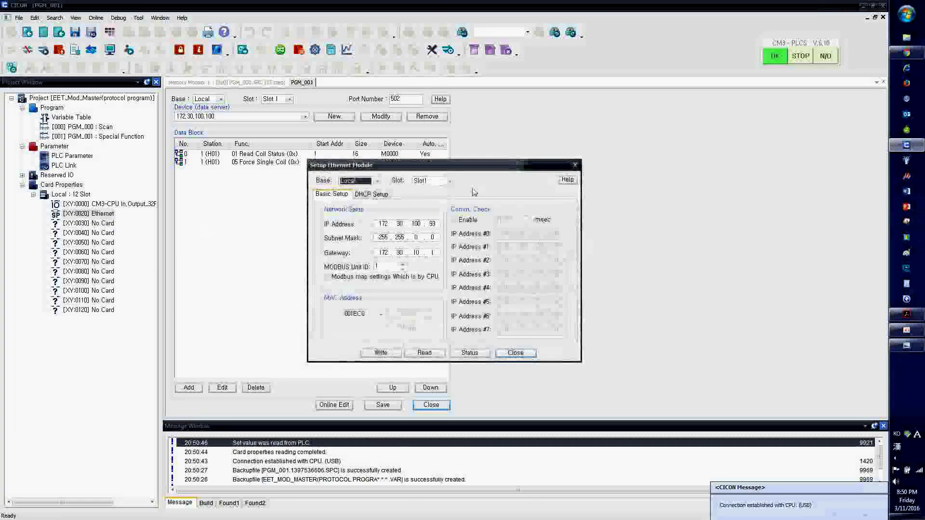
drag(429, 165, 460, 187)
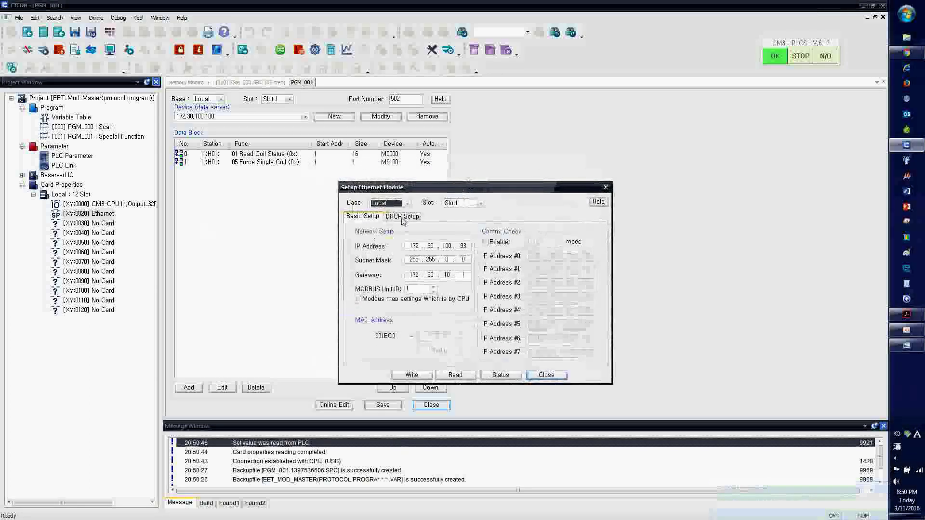
click(418, 247)
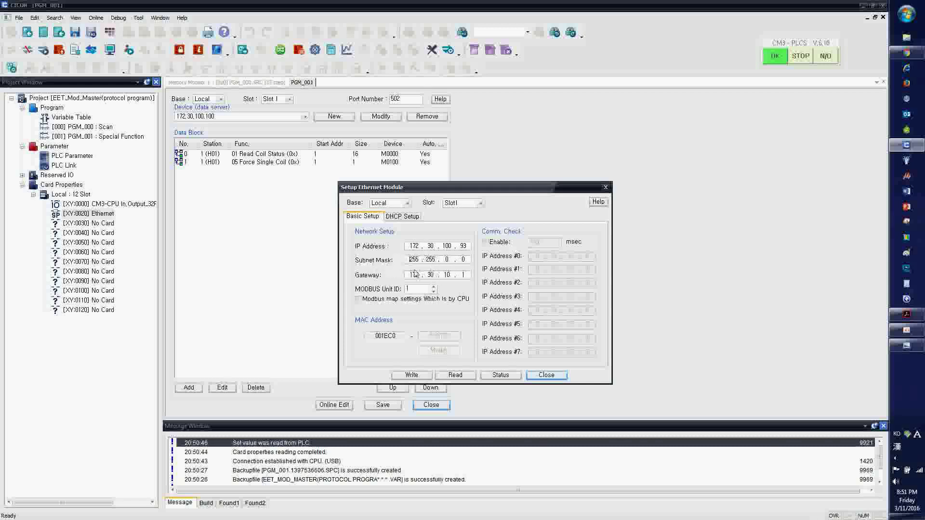
click(414, 375)
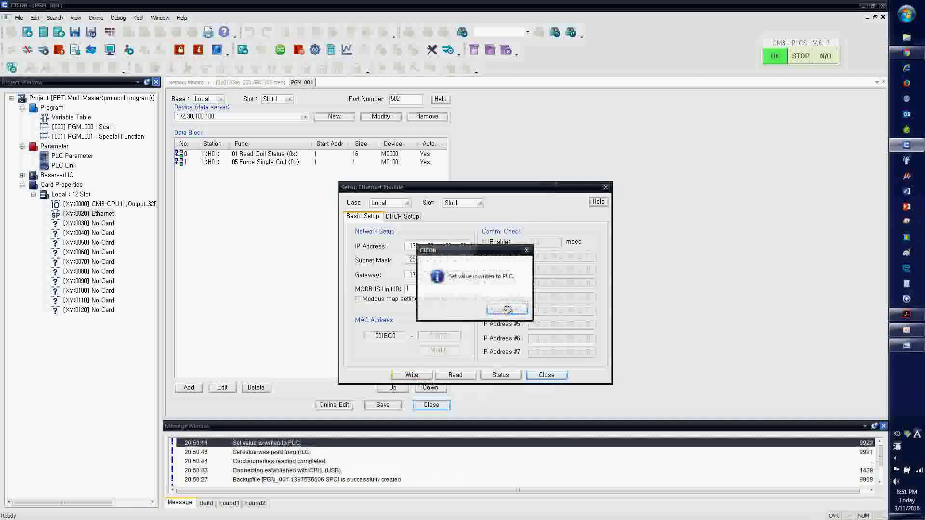
click(506, 311)
click(538, 375)
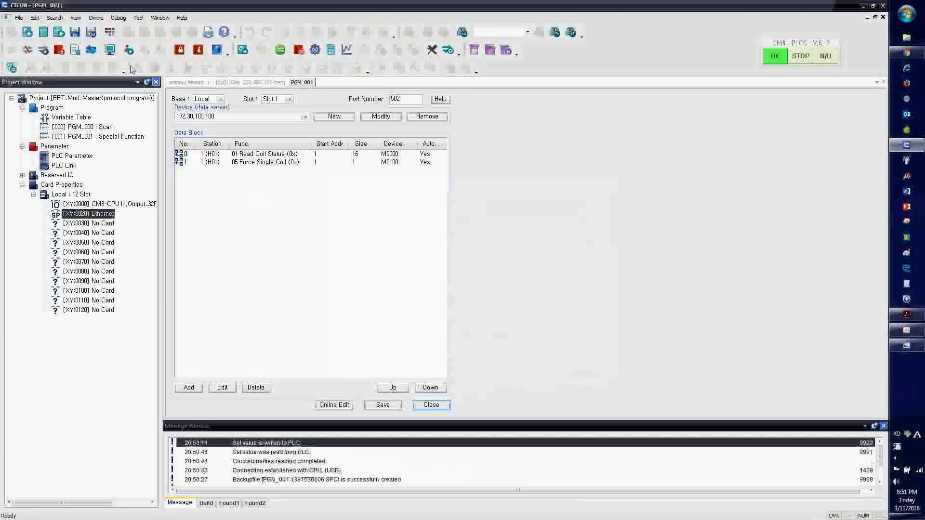
Step: Download the EET_Mod_Master project to the PLC with the default download options and put the CPU into RUN mode
click(96, 17)
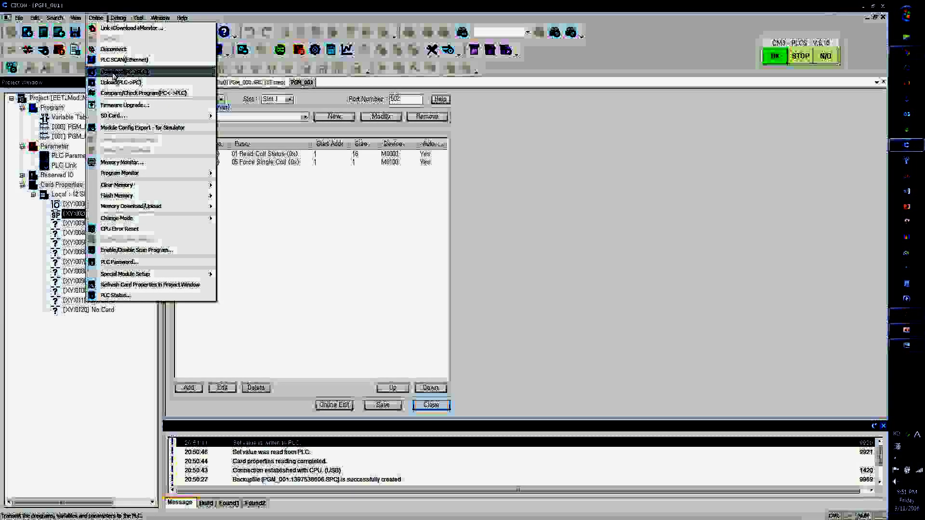
click(114, 72)
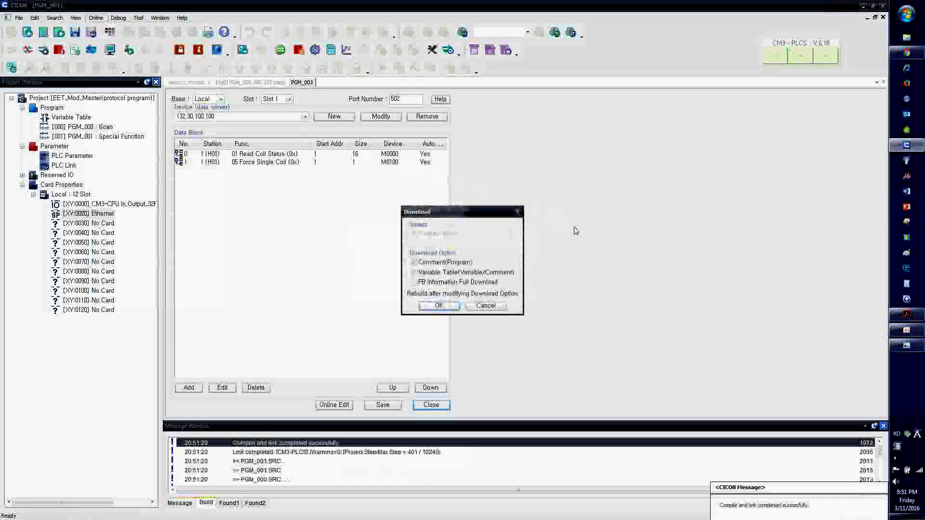
key(Return)
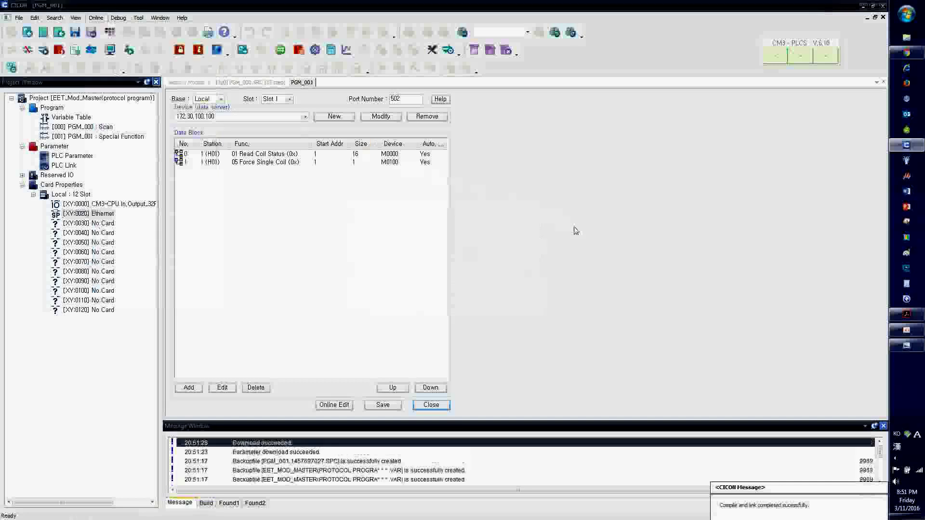
key(Return)
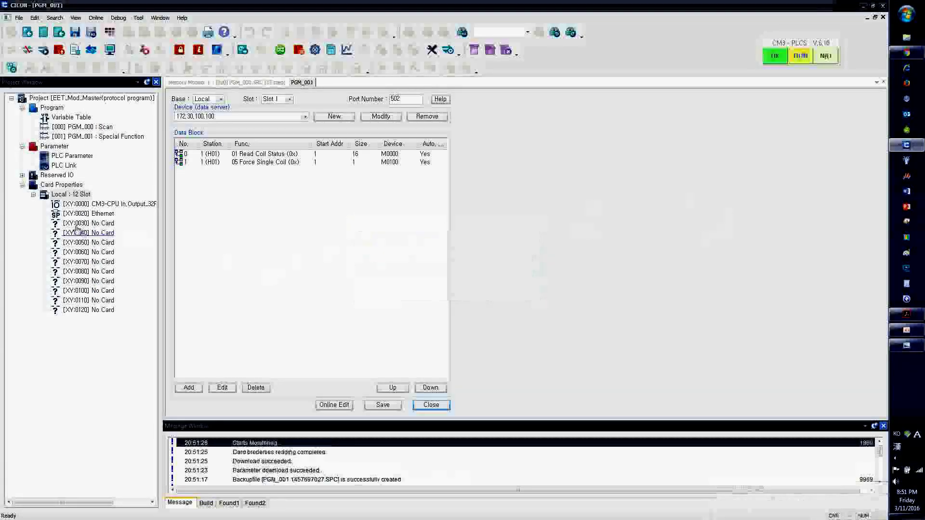
Step: Hide the project window, restore the CICON window to a smaller size, and start a second CICON ENG instance, dismissing its update news
click(156, 83)
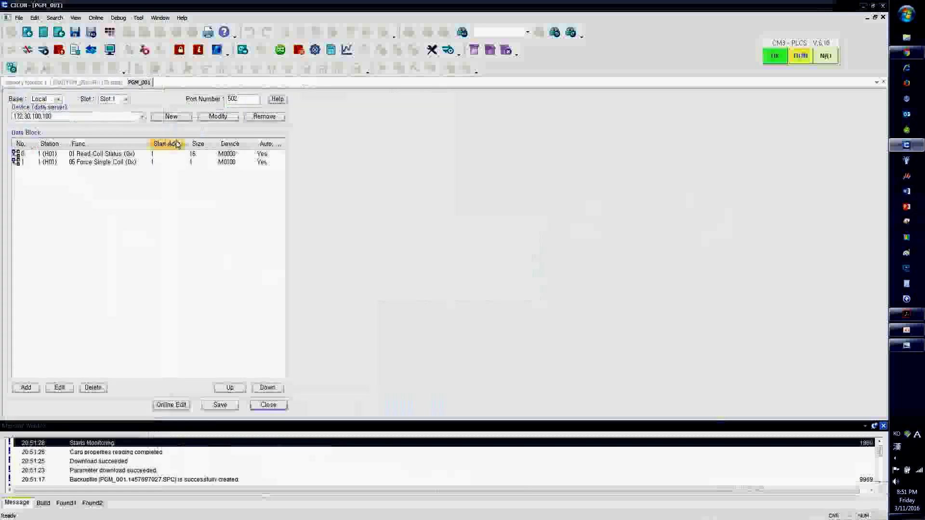
double_click(237, 6)
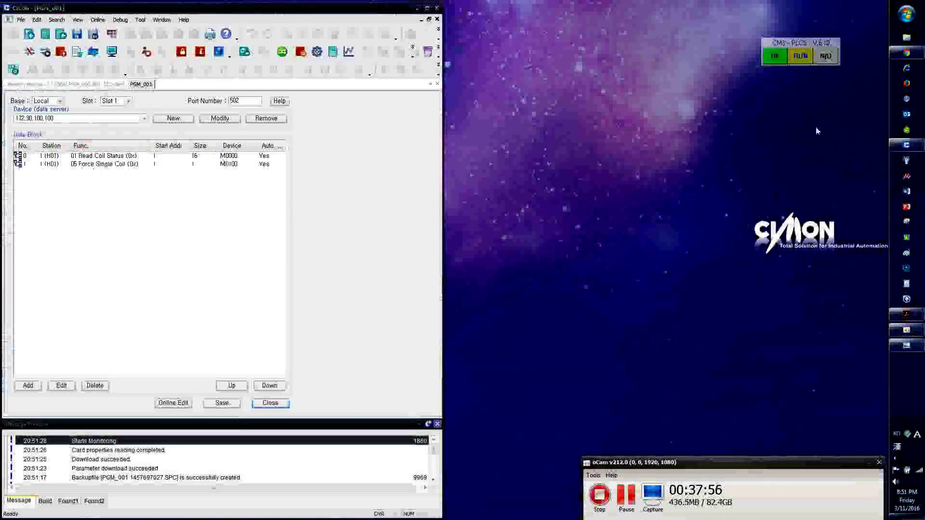
click(904, 16)
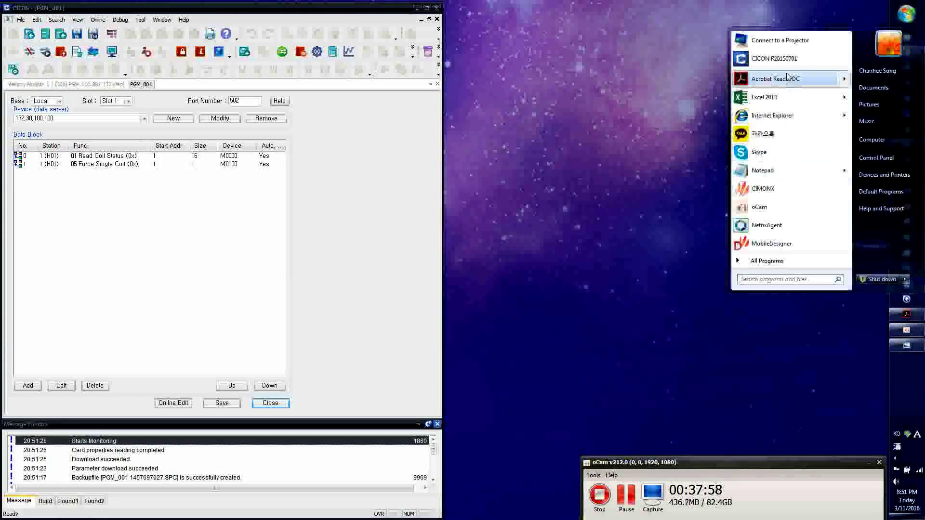
click(767, 261)
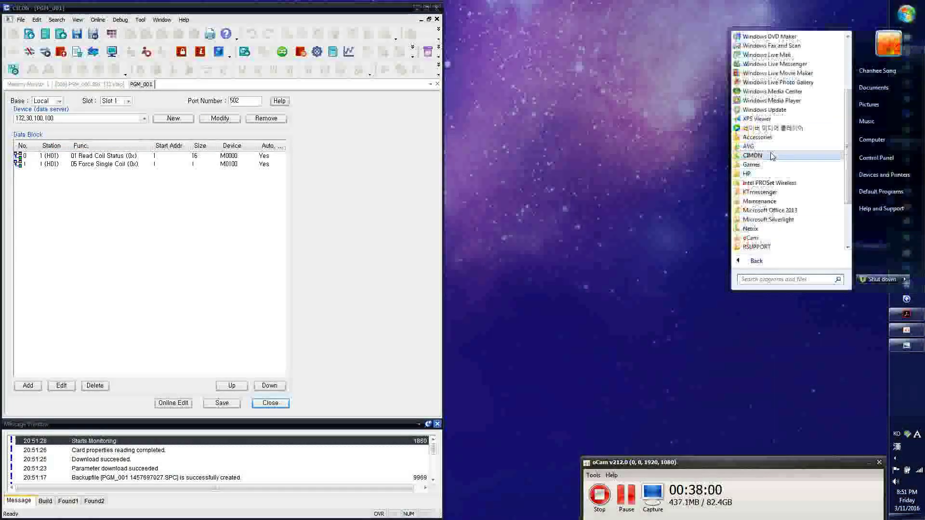
click(771, 155)
click(774, 210)
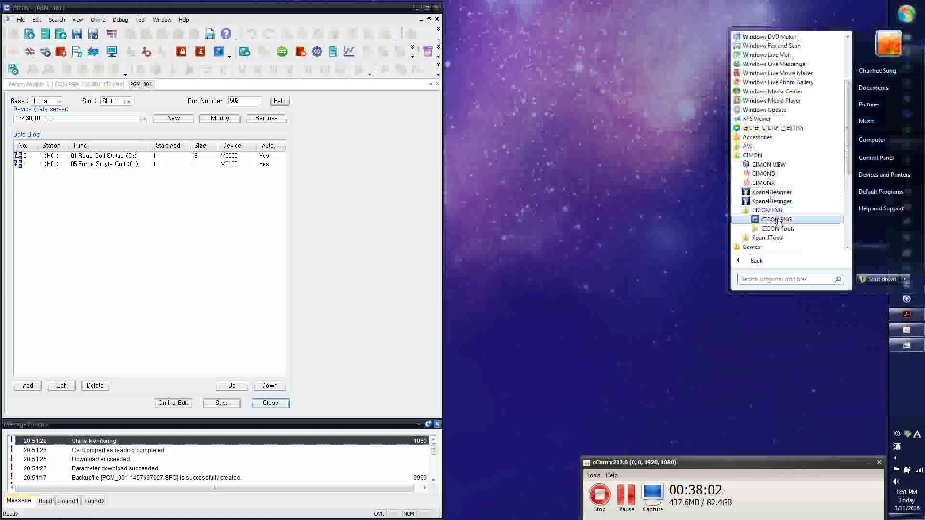
click(776, 220)
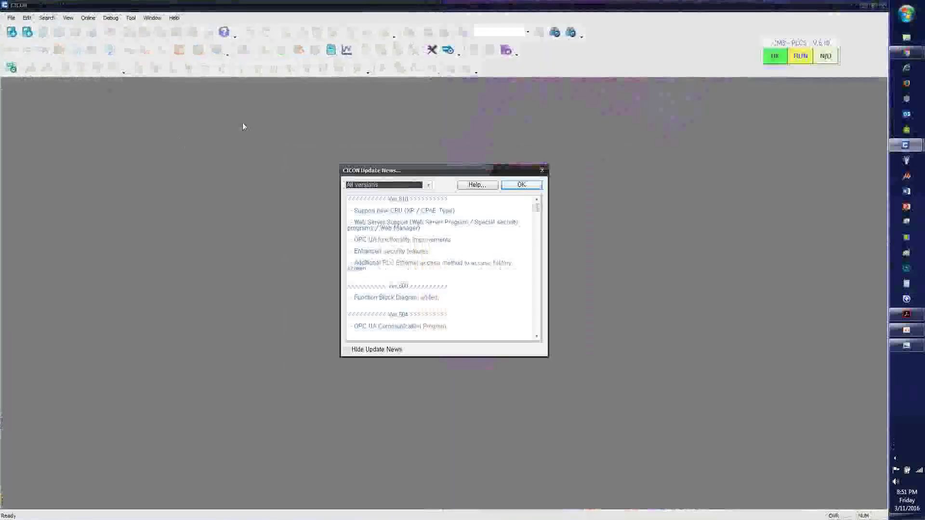
click(526, 186)
Step: Open the slave project from the CPU_Mod_Slave(Protocol) folder
click(88, 18)
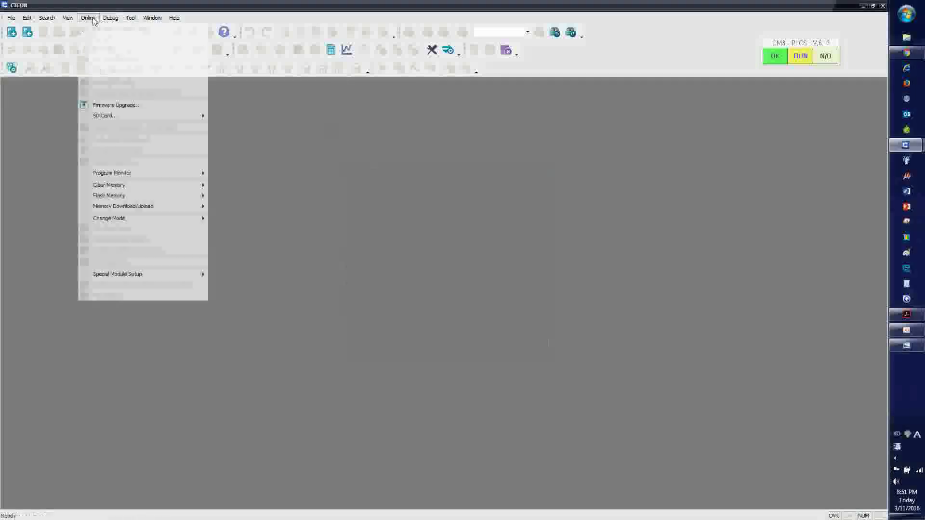
click(28, 36)
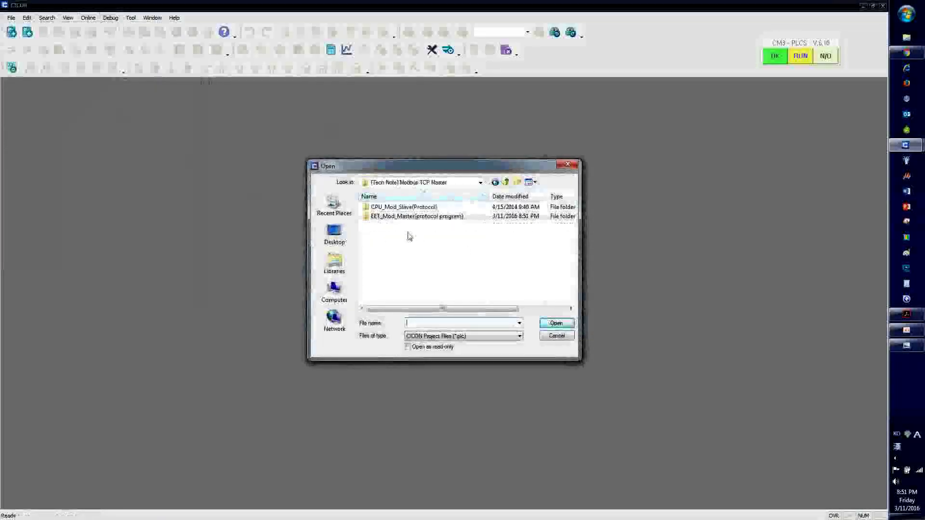
double_click(404, 207)
click(424, 227)
double_click(426, 227)
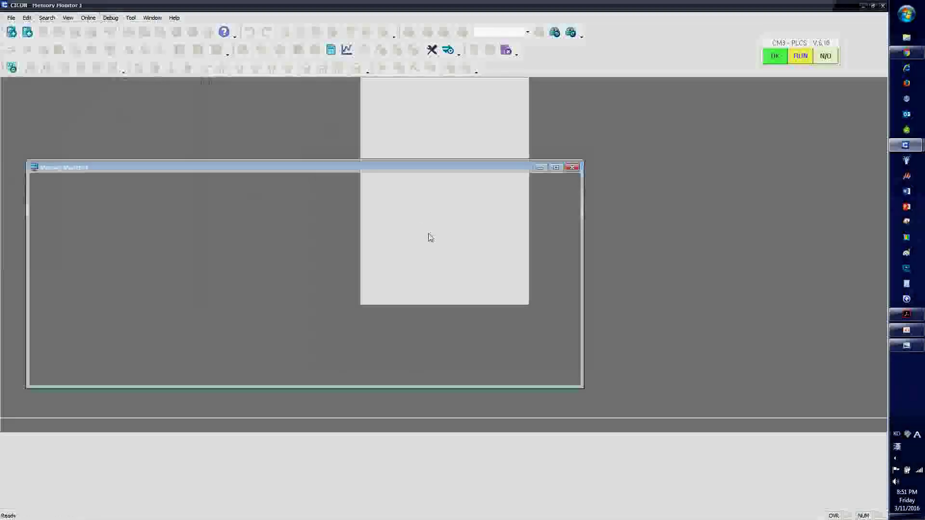
Step: Show the project window, expand the Program, Parameter, Reserved IO and Card Properties branches, and move the ladder program window aside
click(127, 17)
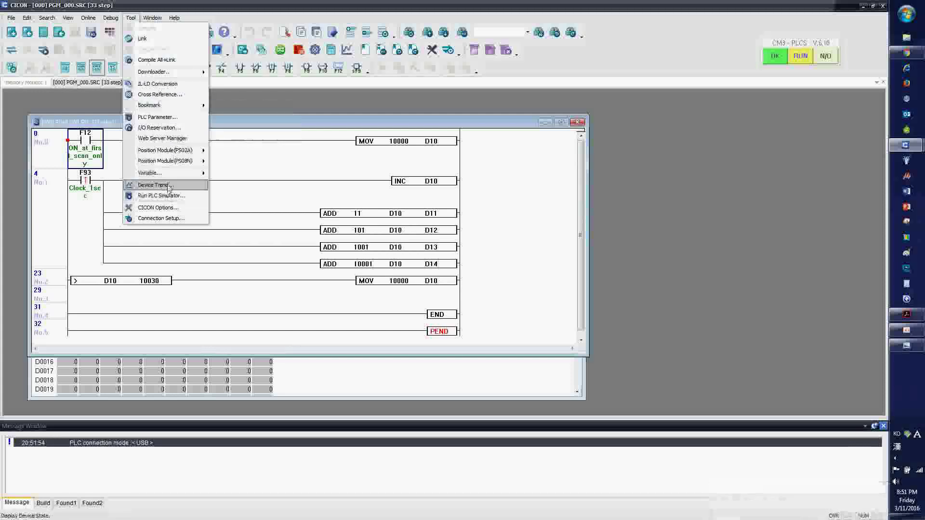
mouse_move(68, 18)
click(82, 50)
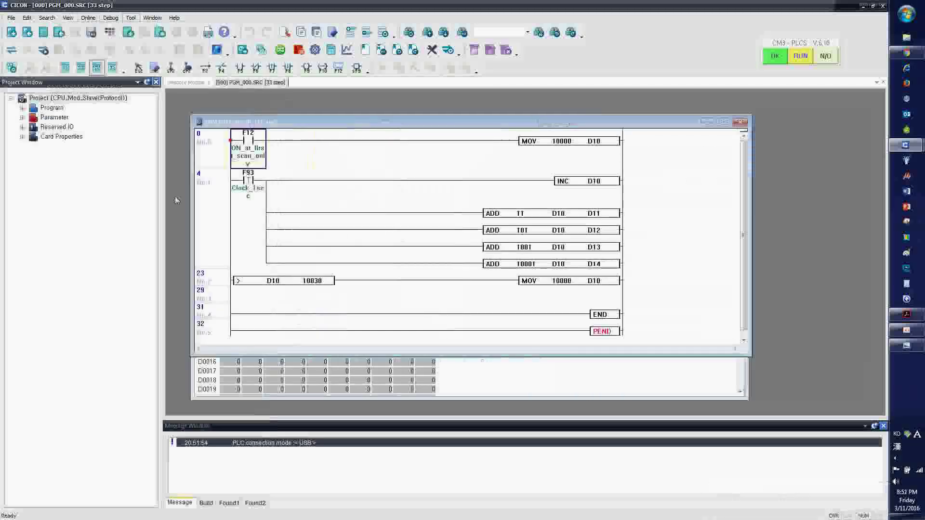
click(22, 127)
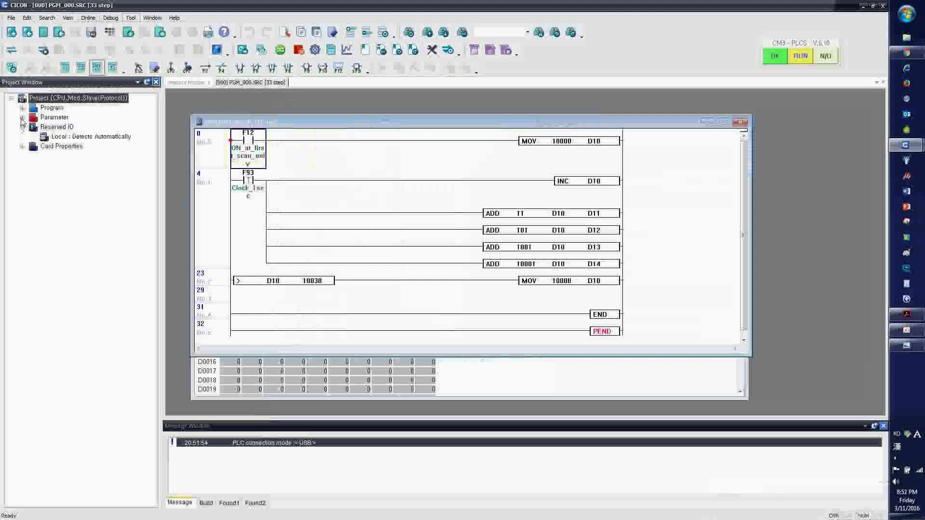
click(23, 107)
click(22, 137)
click(22, 185)
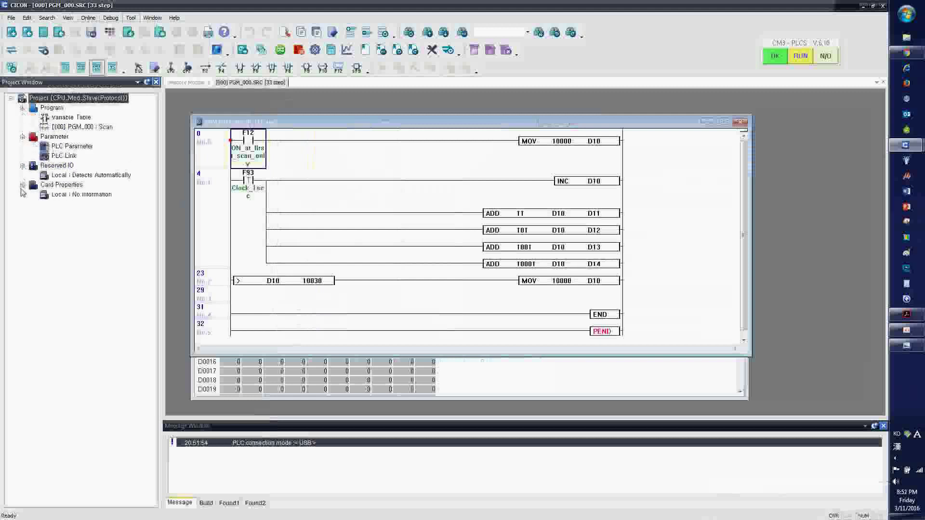
drag(255, 124, 228, 117)
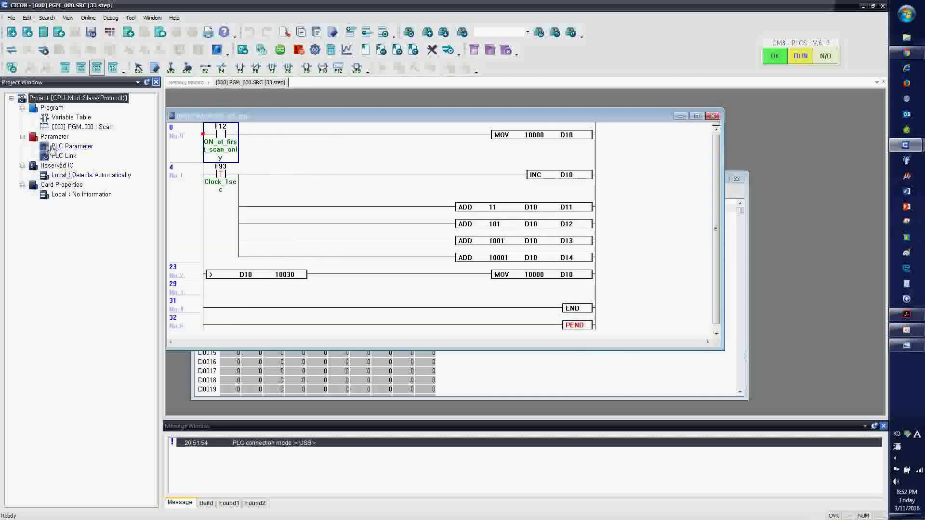
Step: Open the slave project's PLC Parameter Ethernet settings and place the dialog beside the master project's window to compare the data server address
double_click(72, 146)
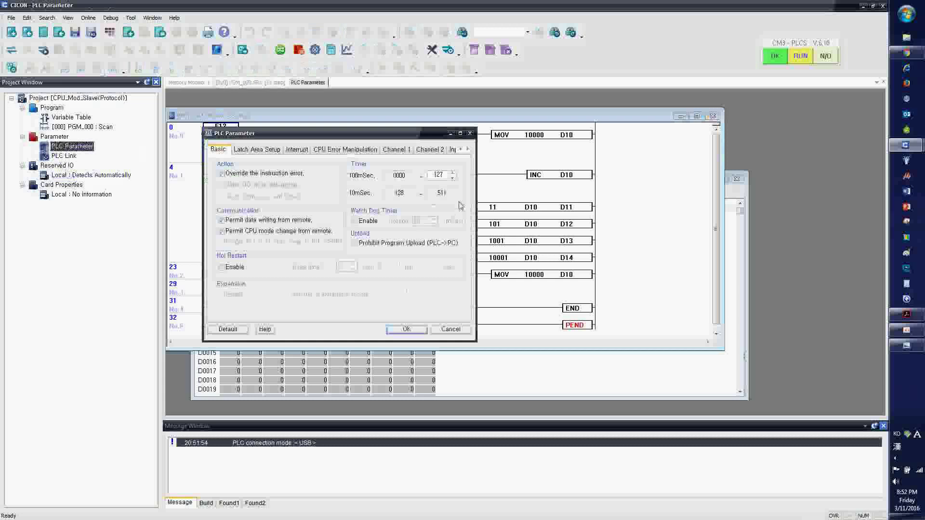
click(468, 148)
click(420, 149)
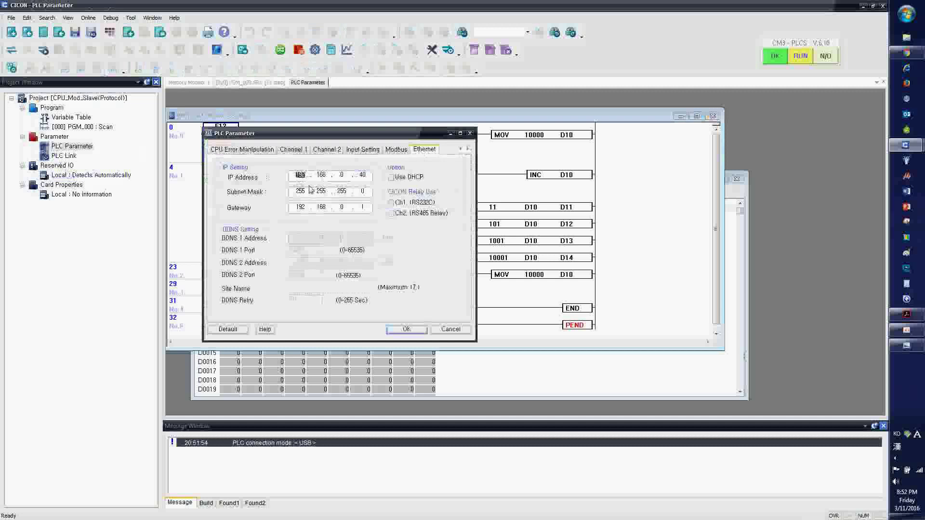
click(905, 145)
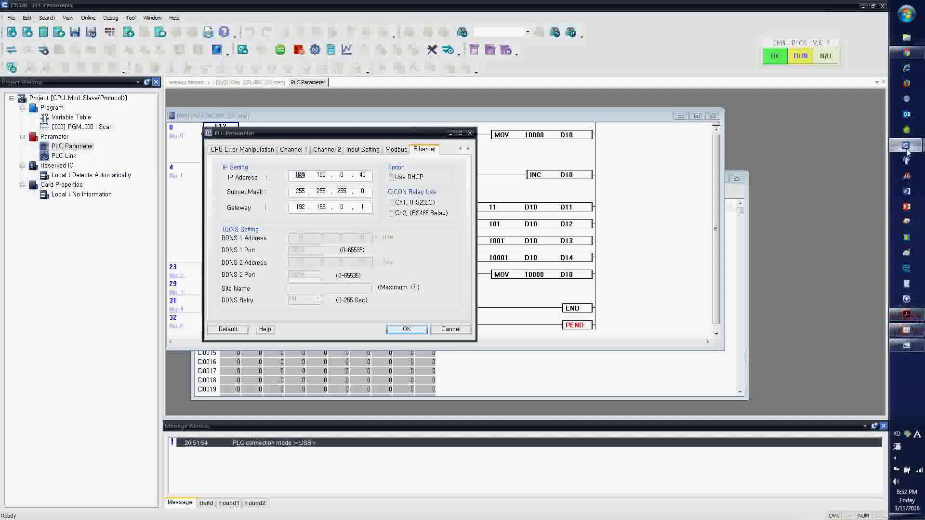
click(821, 137)
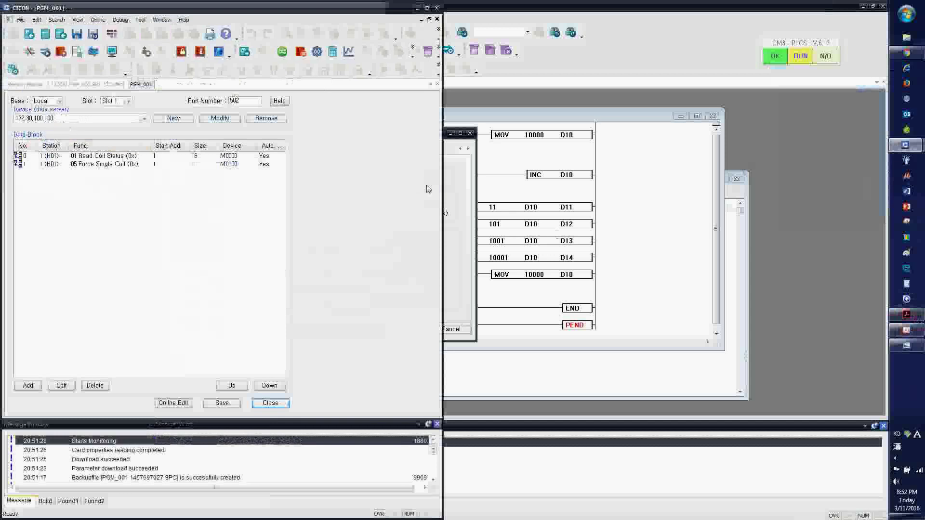
click(474, 153)
drag(391, 136, 715, 182)
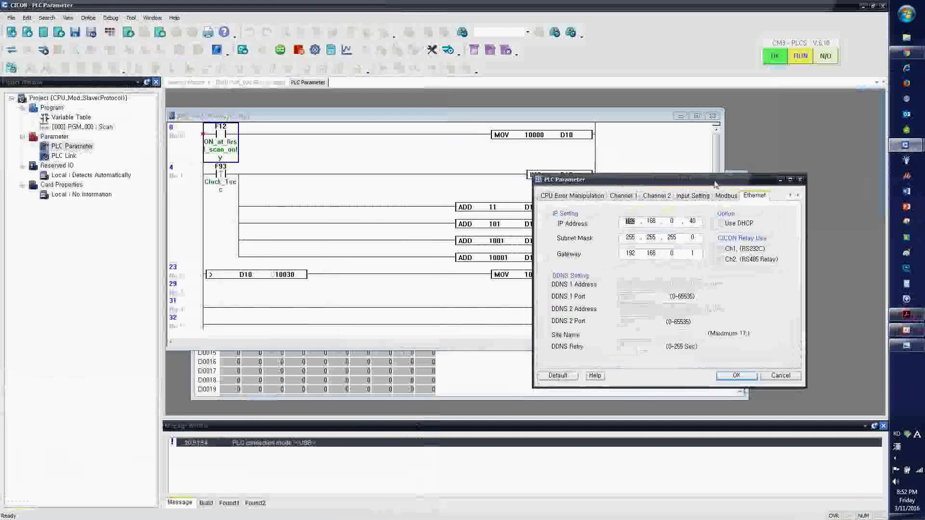
mouse_move(892, 155)
click(818, 139)
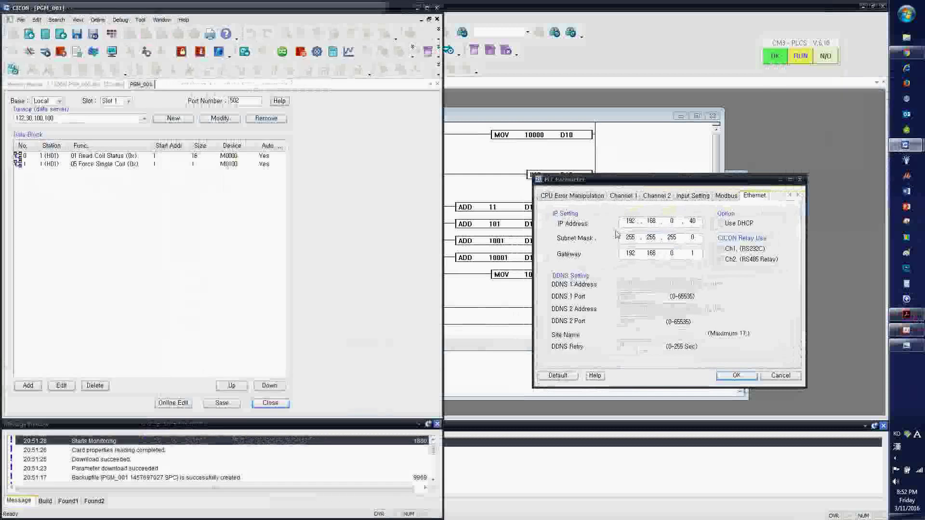
Step: Set the slave CPU's IP address to the master's data server address, 172.30.100.100, edit the subnet mask, and apply the parameters
click(642, 221)
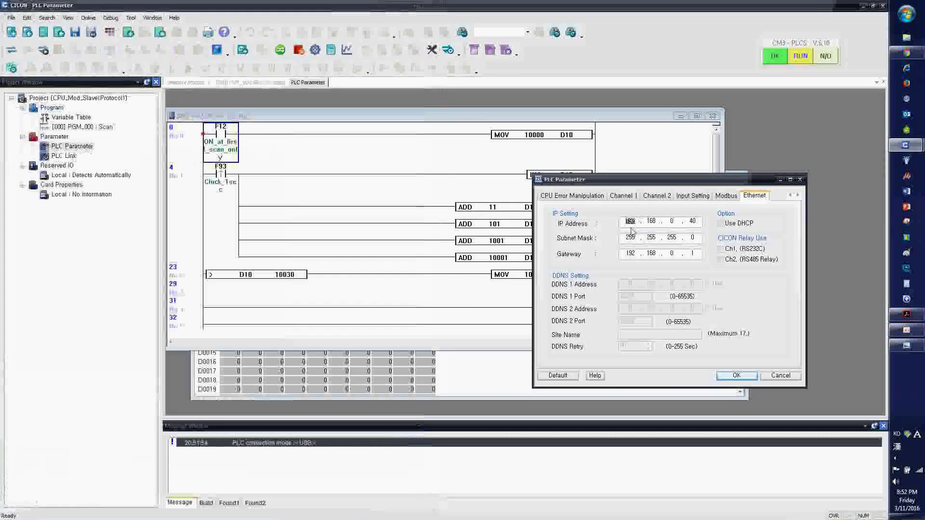
text(176)
click(635, 221)
key(BackSpace)
text(2 . 11)
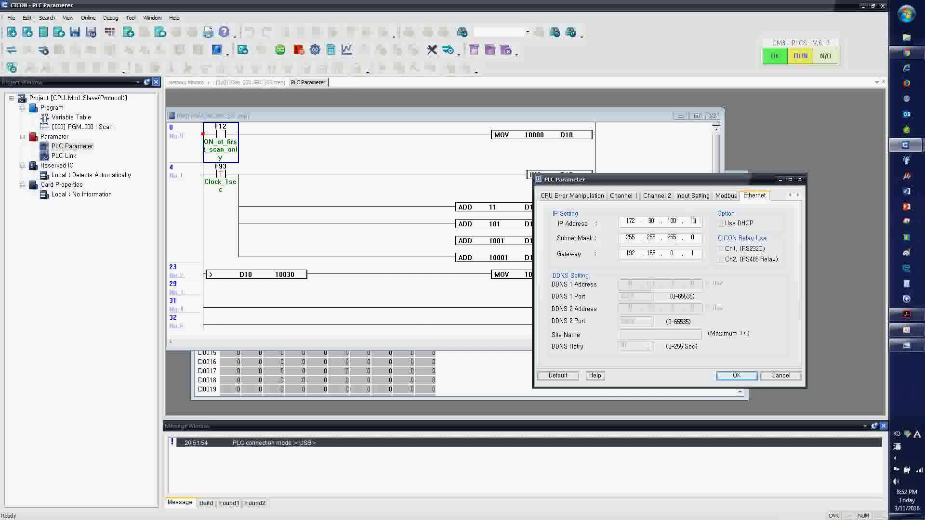
click(679, 237)
text(2)
click(736, 375)
Step: Try to connect the CPU_Mod_Slave project to its PLC
click(89, 18)
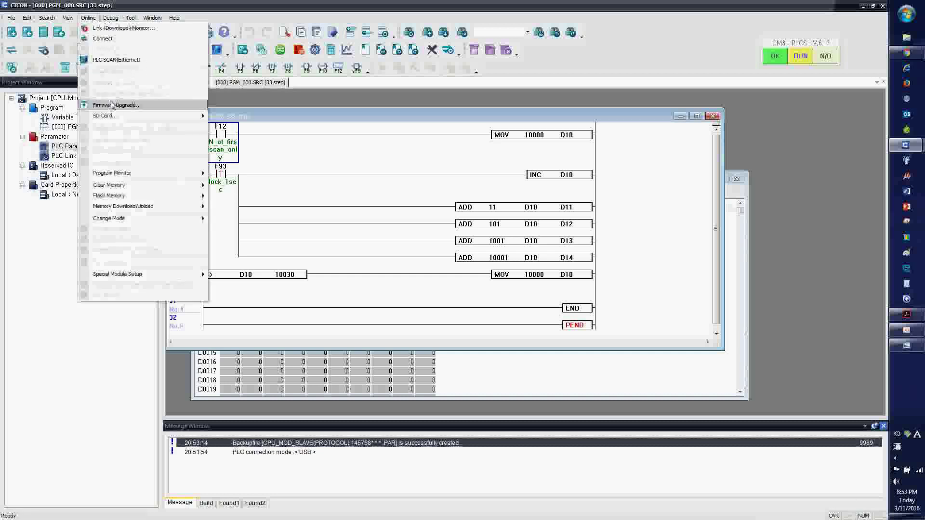
click(152, 17)
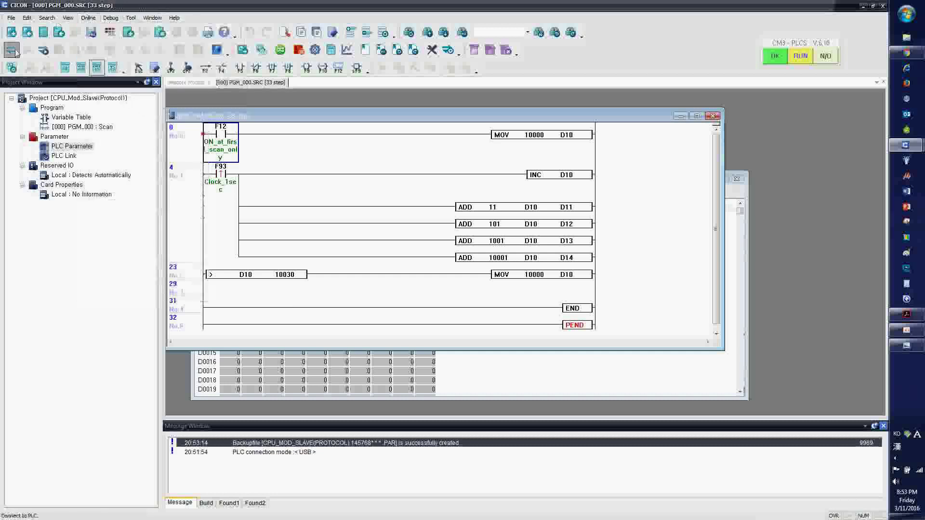
click(13, 51)
click(540, 284)
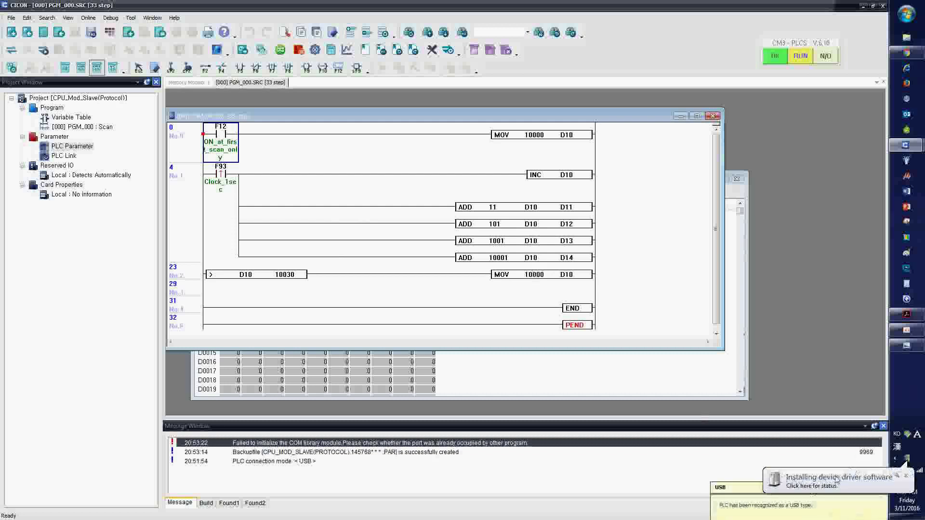
Step: Check the CIMON PLC driver installation status, close it, and connect to the slave PLC over USB
click(850, 482)
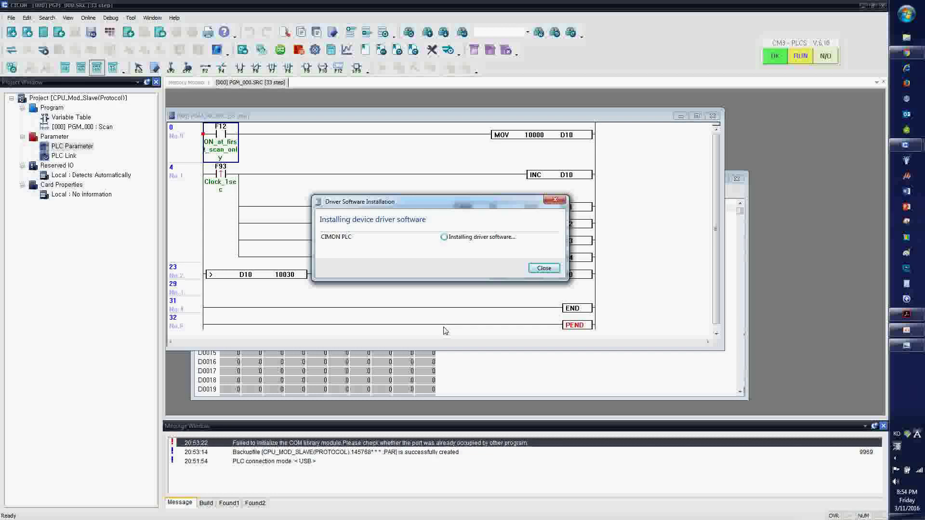
click(544, 268)
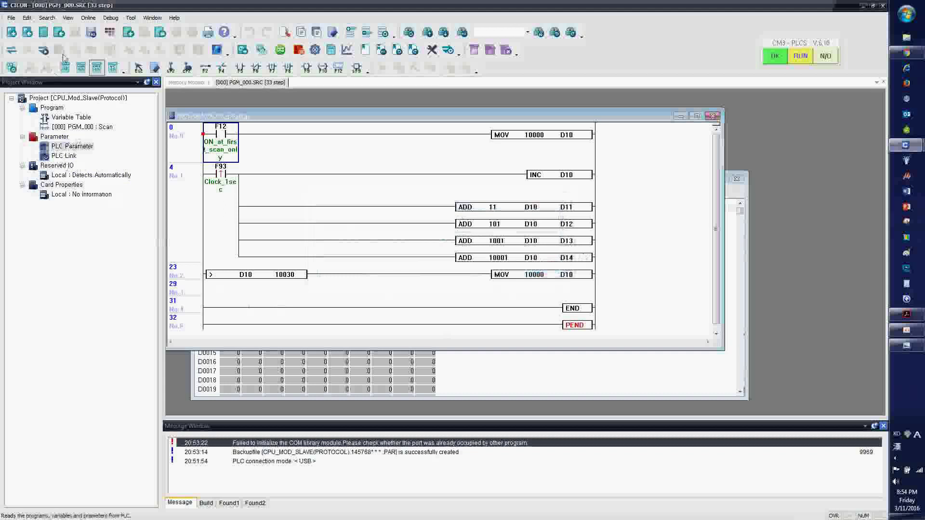
click(12, 49)
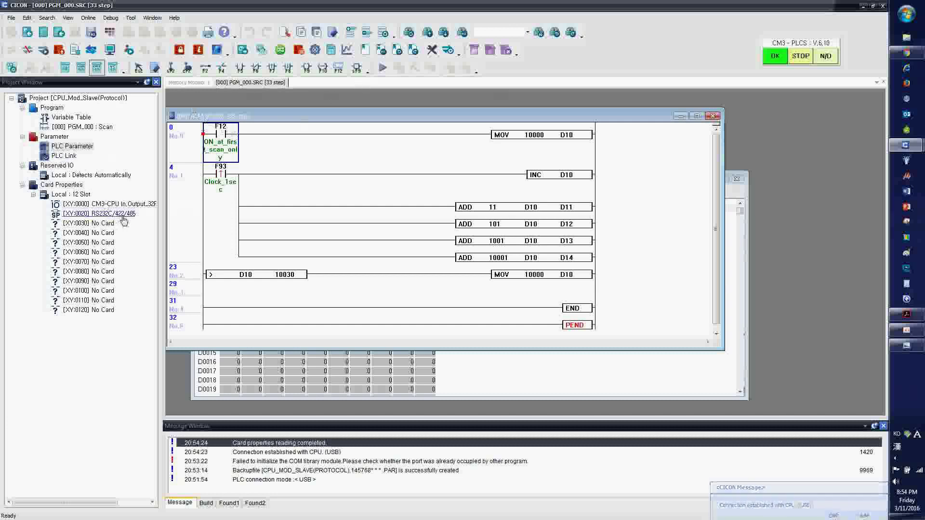
Step: Download the CPU_Mod_Slave project's program and parameters to the connected PLC
click(88, 18)
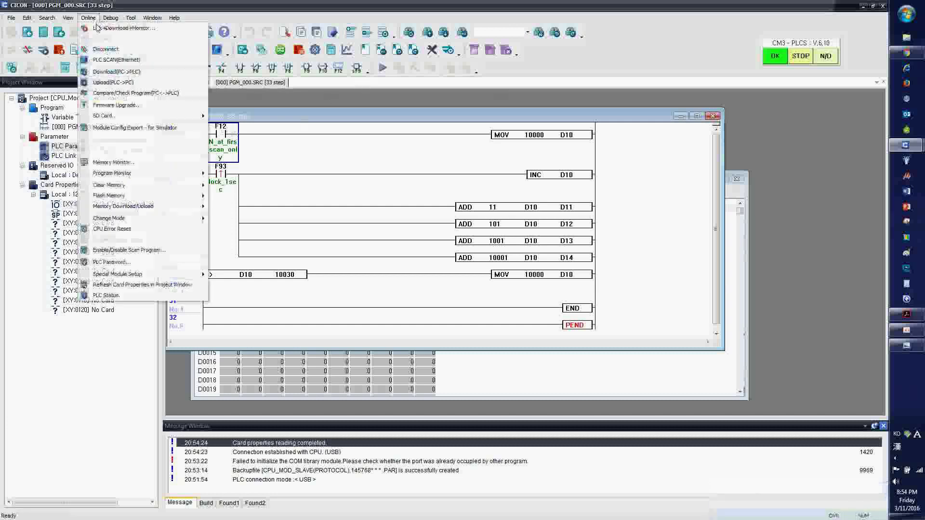
click(116, 62)
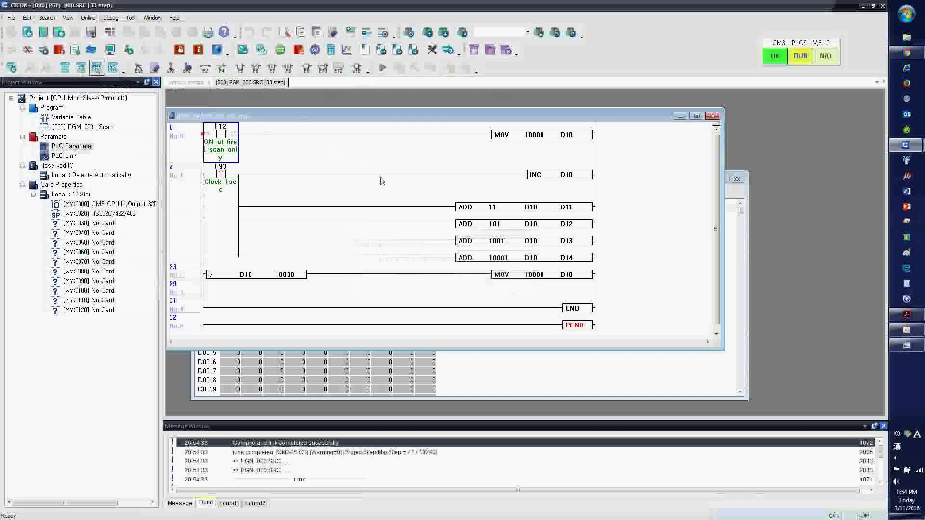
key(Return)
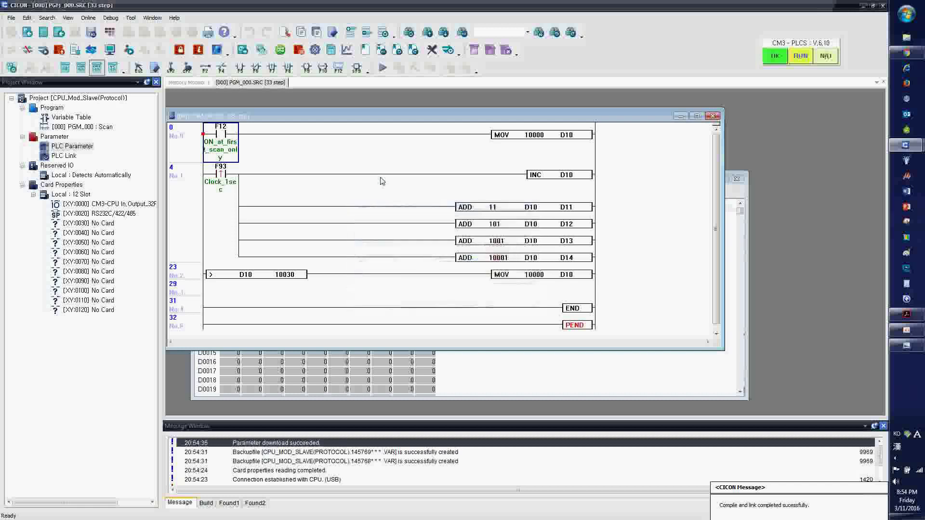
Step: Start monitoring the slave PLC and bring up its memory monitor beside the master project
key(Return)
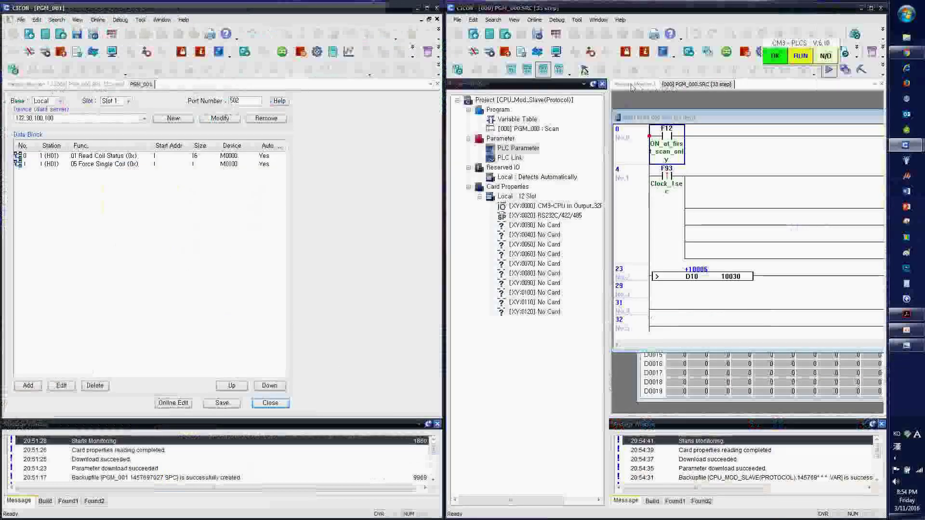
click(602, 85)
click(475, 85)
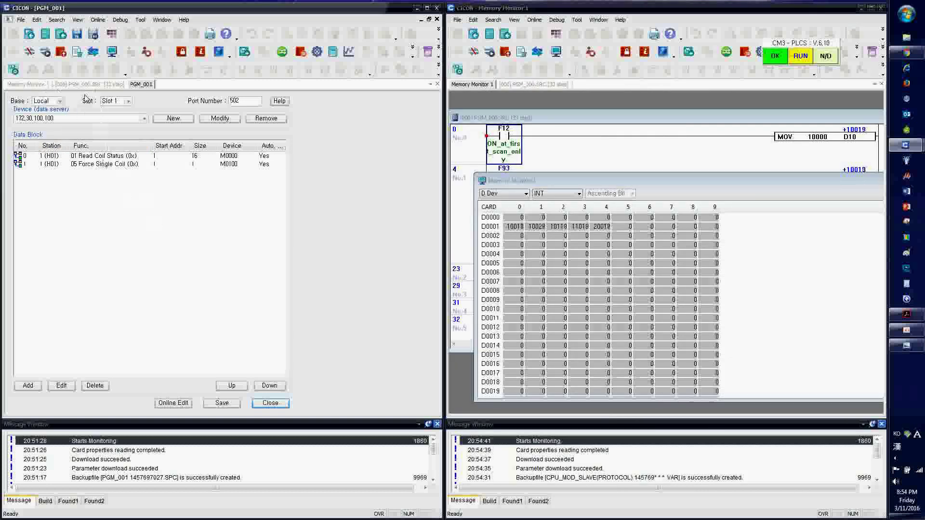
click(37, 386)
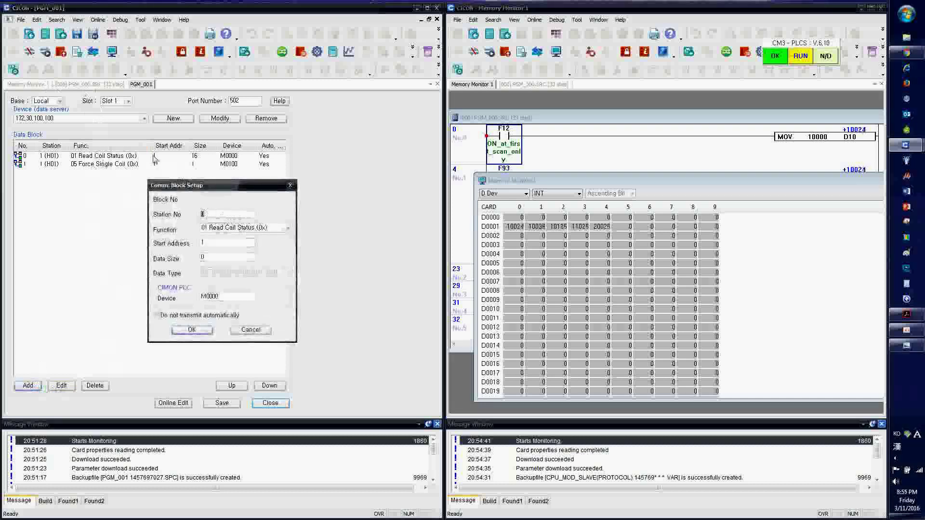
click(290, 185)
double_click(269, 156)
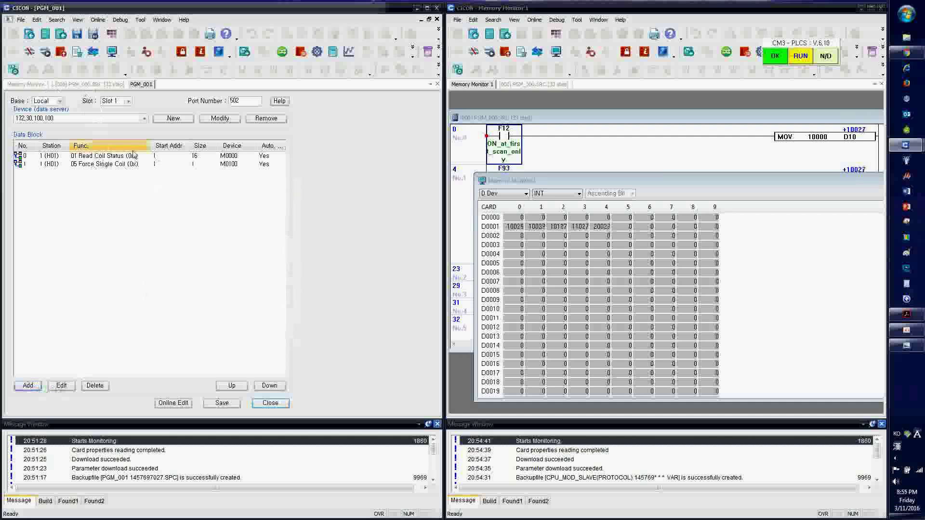
click(289, 185)
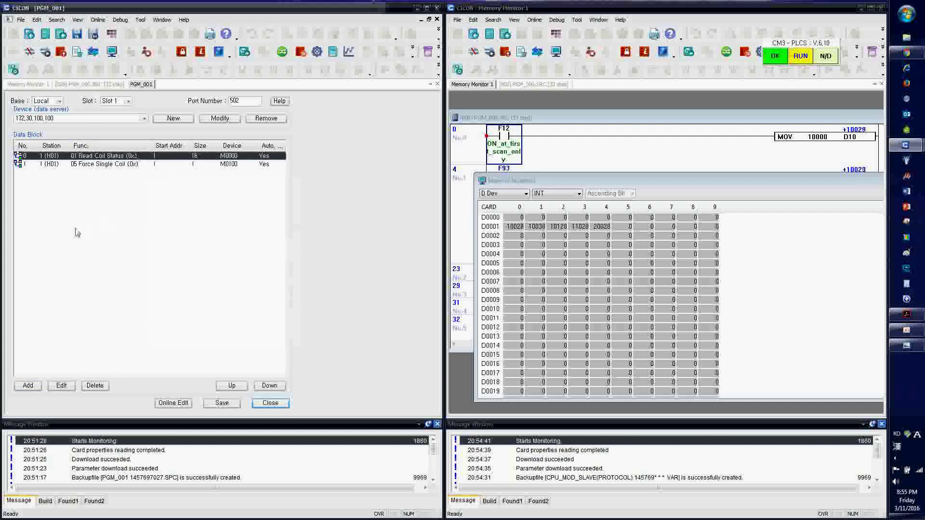
Step: Add a data block to the master with the function 03 Read Holding Registers and a data size of 30
click(27, 386)
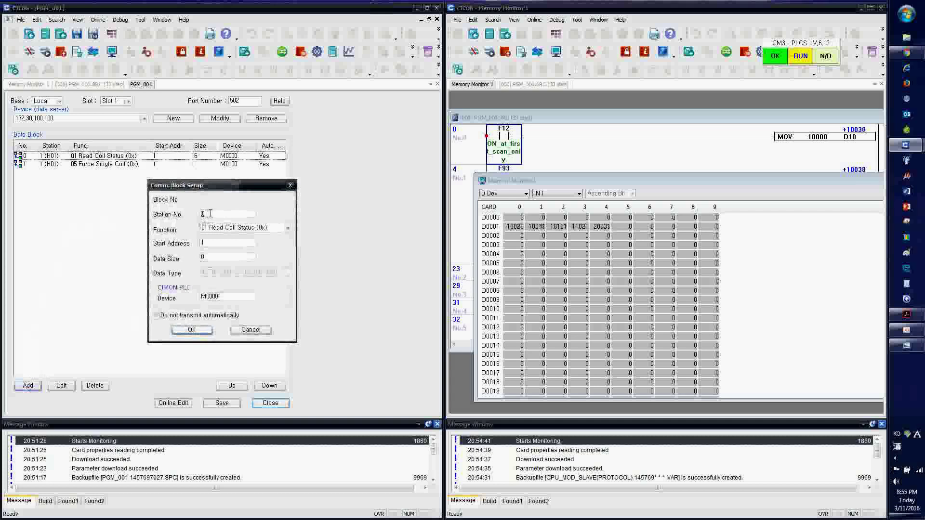
click(246, 228)
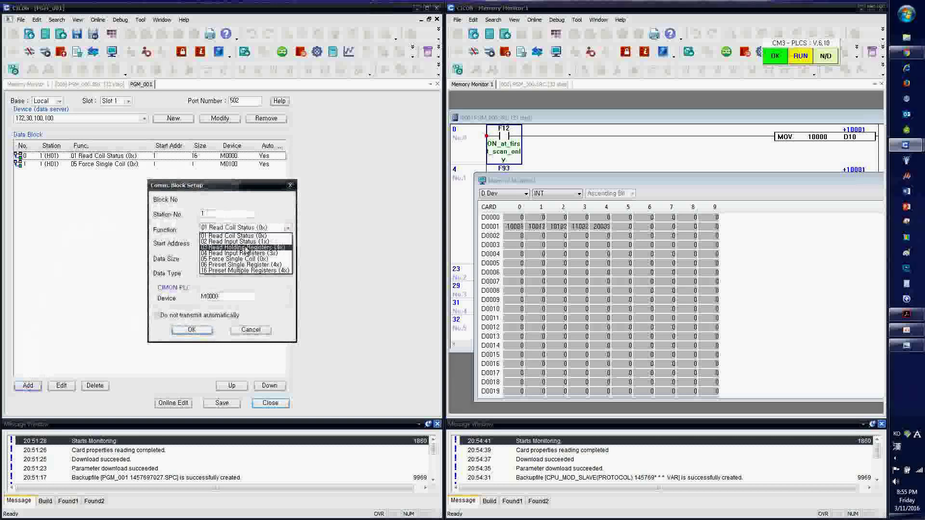
click(240, 246)
double_click(214, 256)
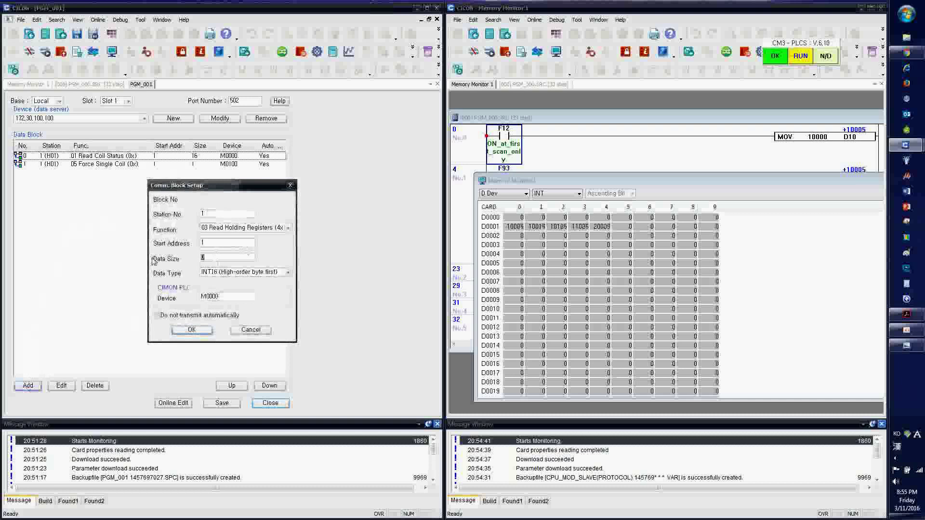
text(30)
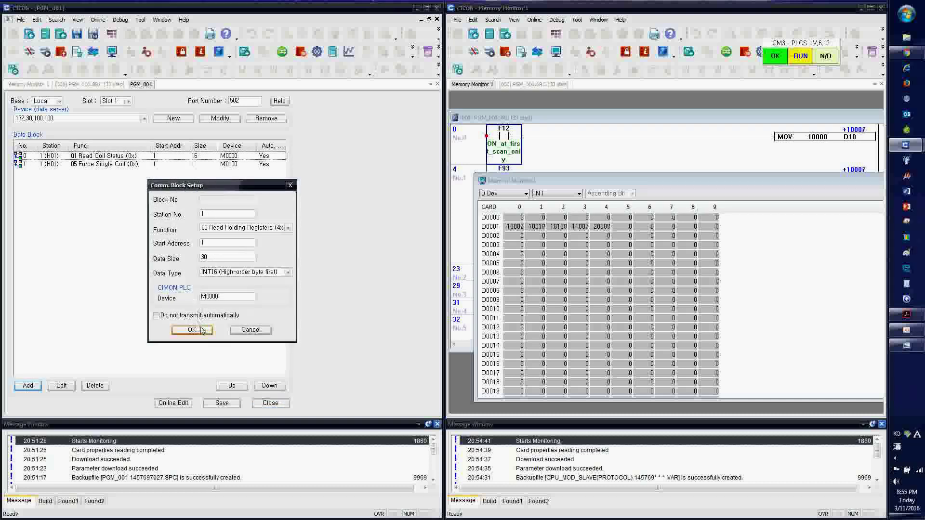
Step: Set the new block's CIMON PLC device to D100 and confirm the block setup
double_click(219, 296)
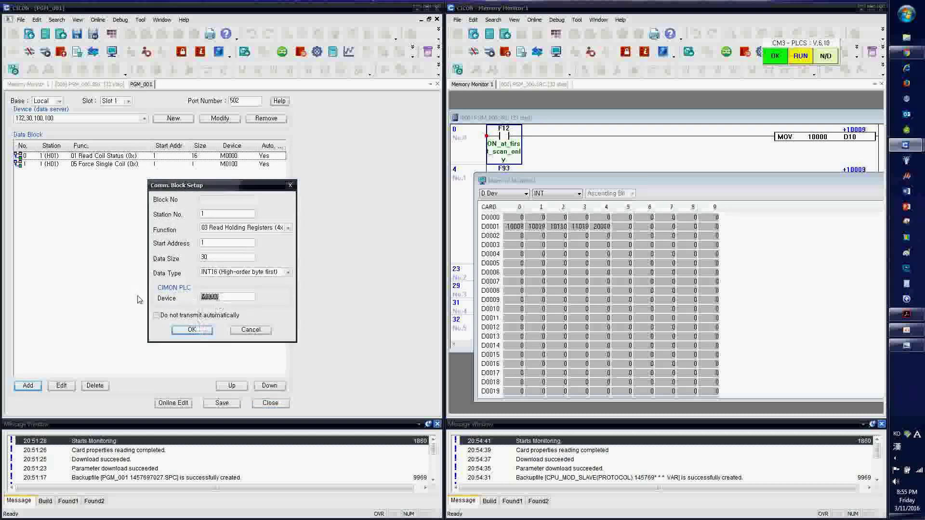
text(M20)
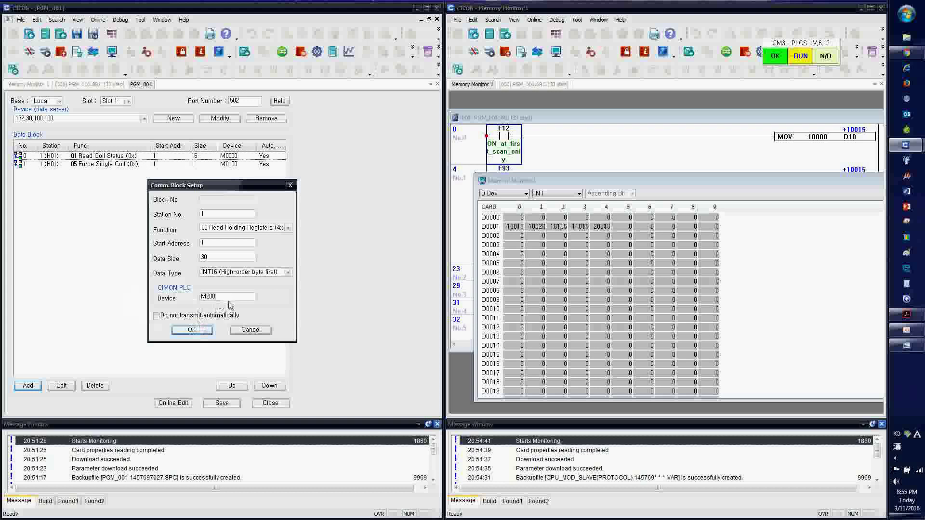
double_click(201, 296)
text(D)
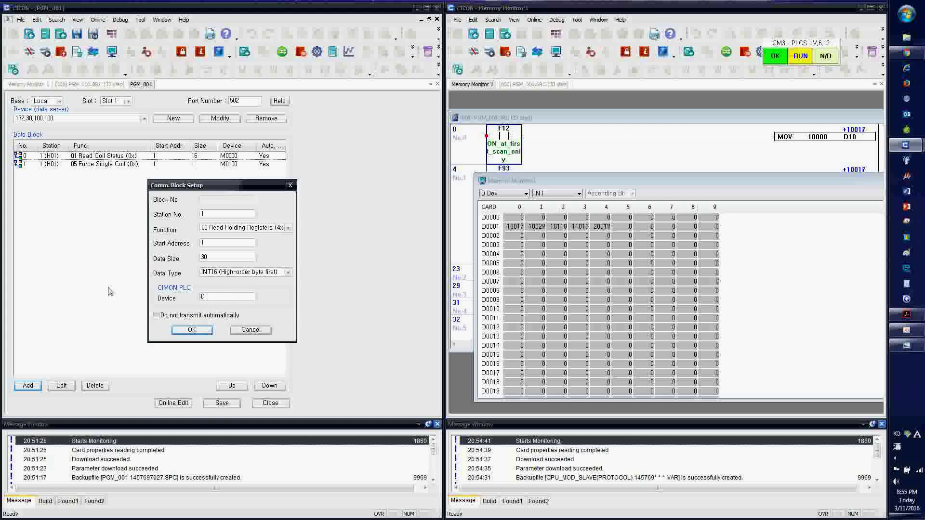
text(100)
click(192, 329)
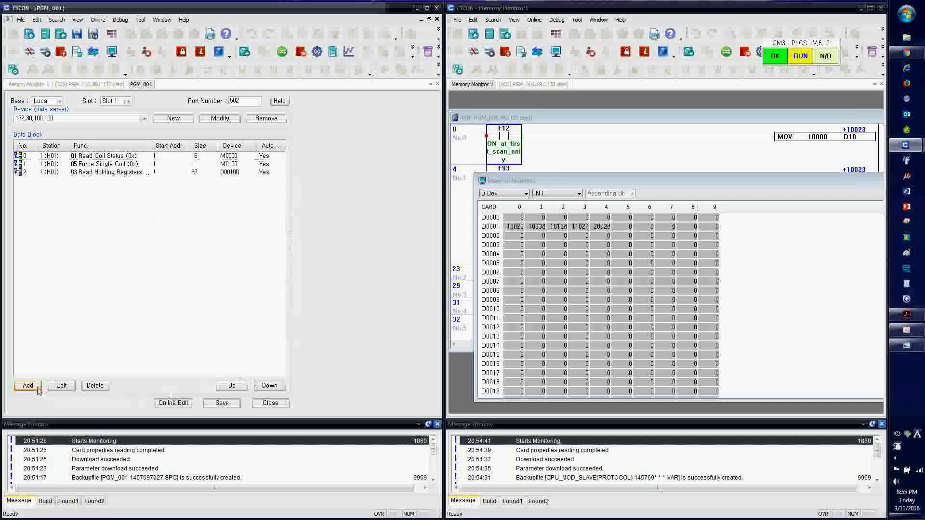
Step: Send the data blocks to the master with an online edit and check the D devices in its memory monitor
click(175, 404)
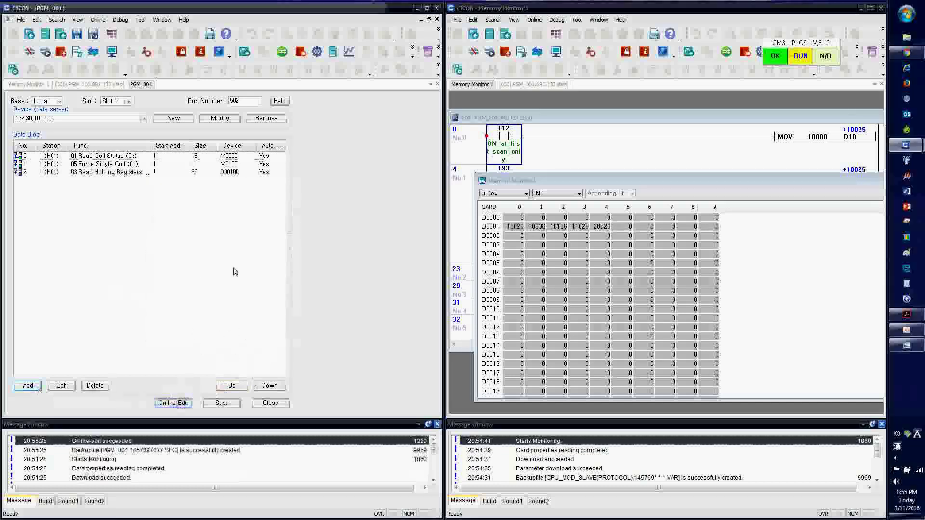
click(26, 84)
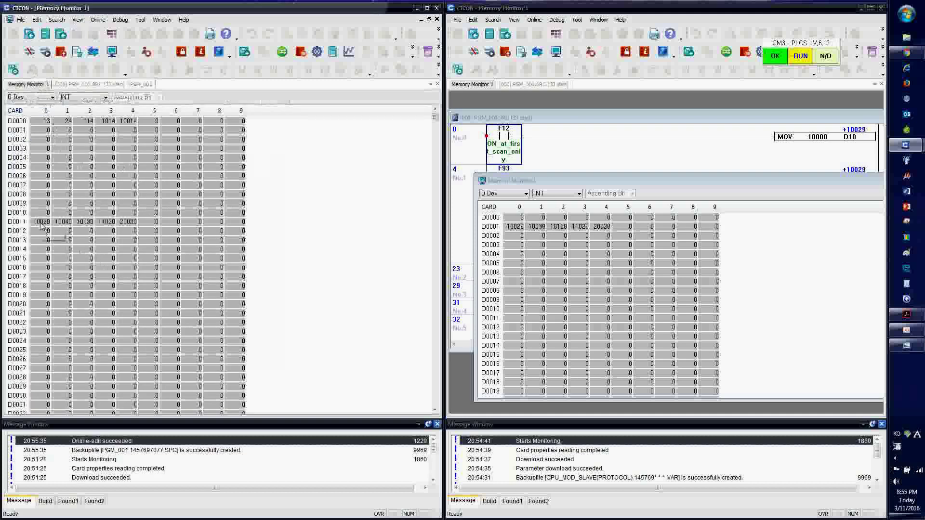
click(140, 85)
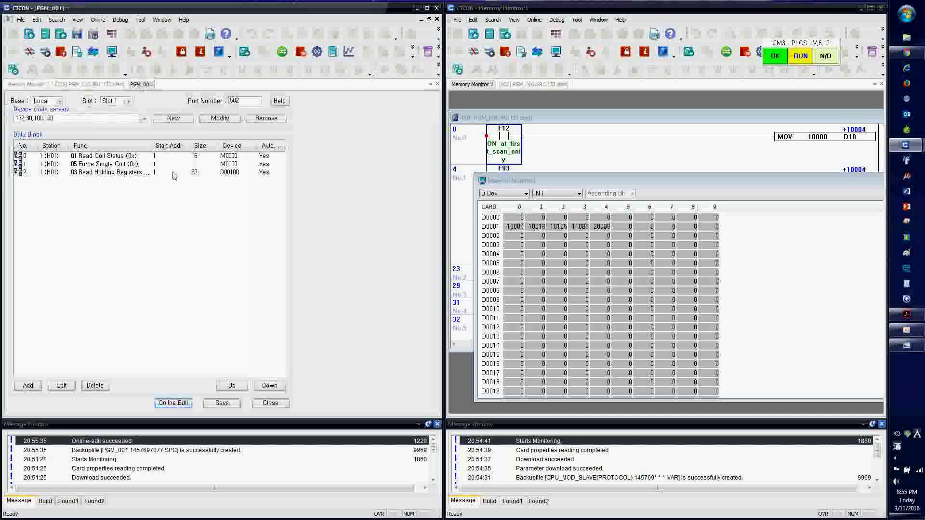
Step: Check the master's 01 Read Coil Status block, switch the slave's memory monitor to M devices, and set bit M0000 to 1
double_click(105, 159)
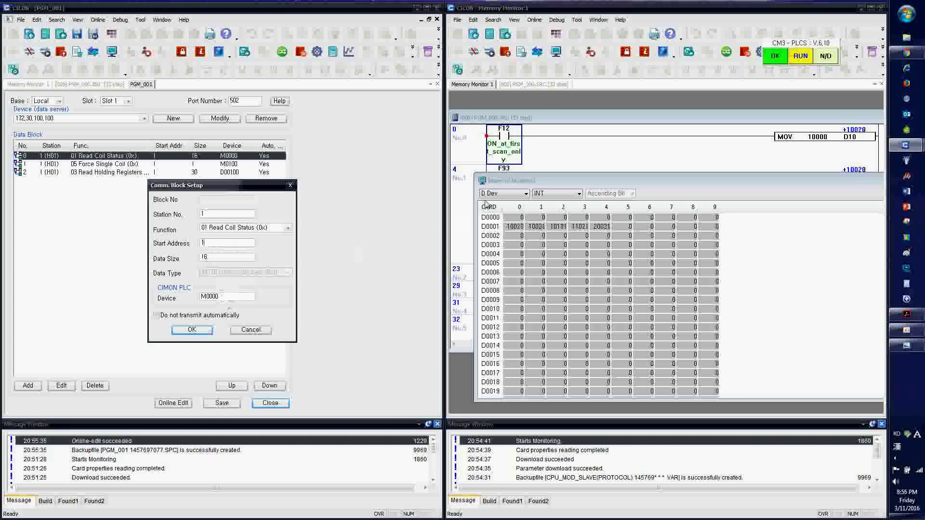
click(536, 183)
click(505, 193)
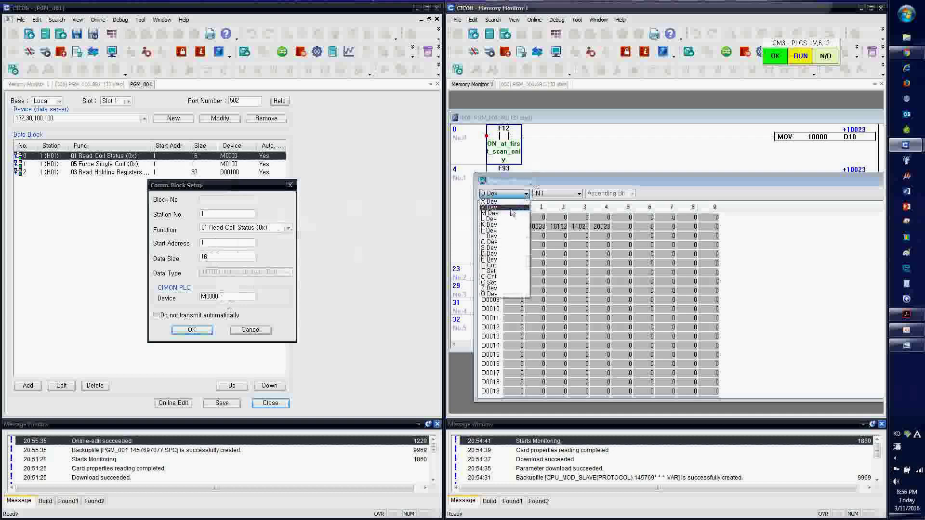
click(499, 215)
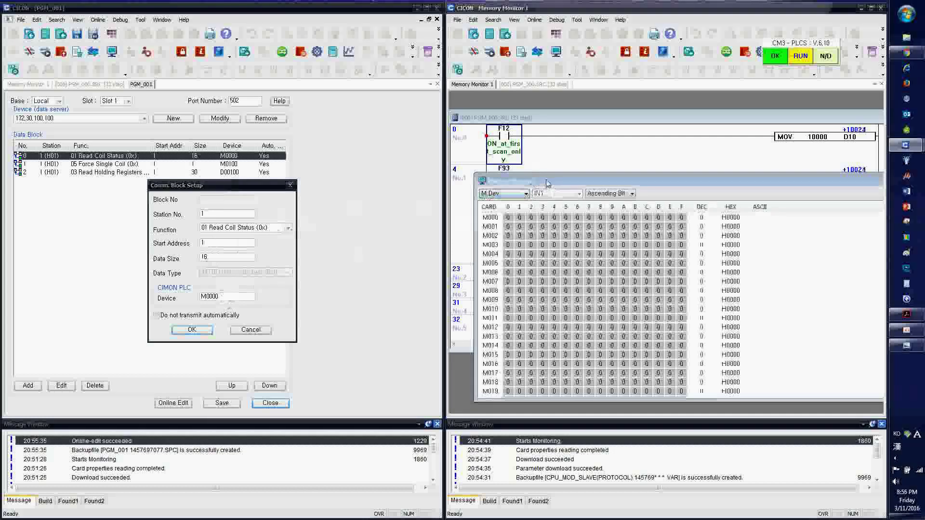
drag(538, 179, 513, 173)
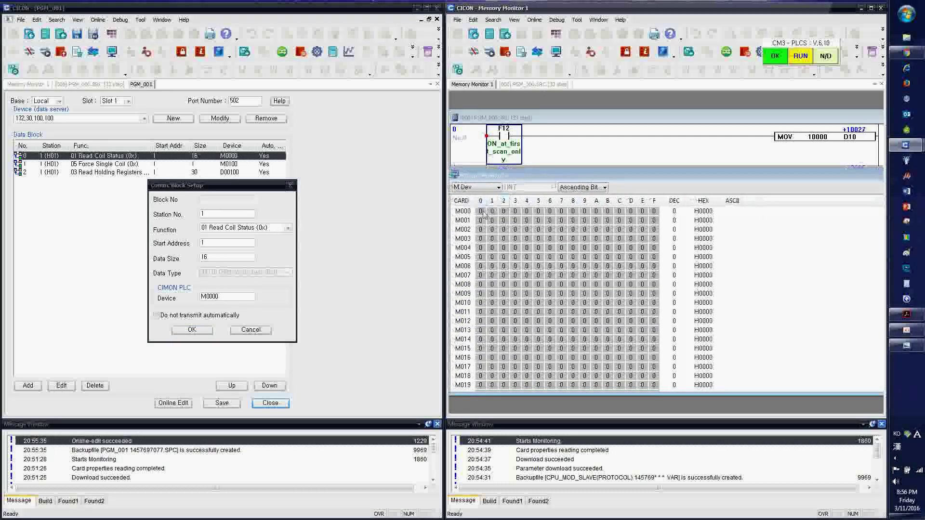
double_click(480, 211)
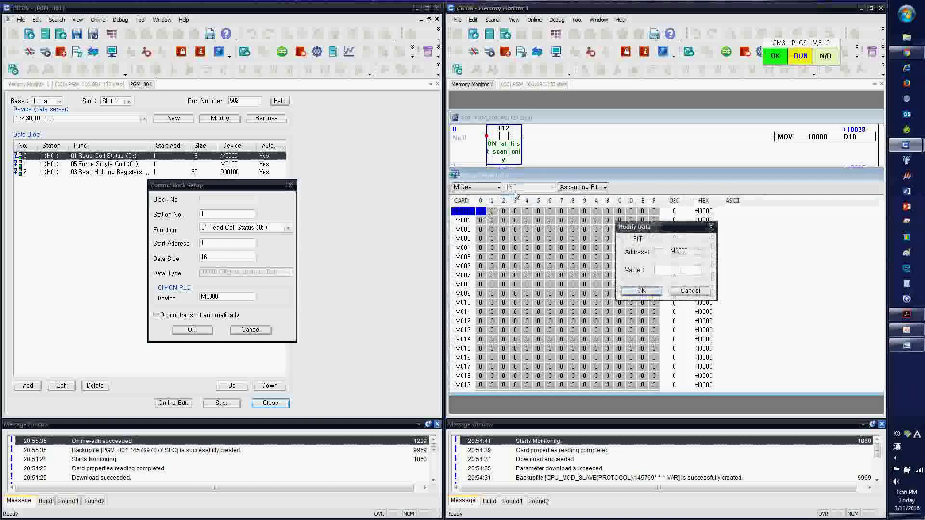
text(1)
key(Return)
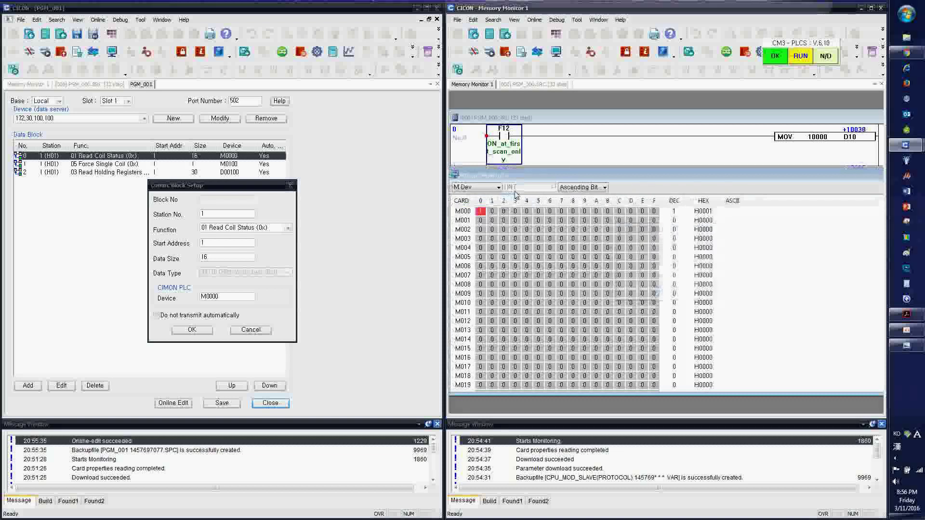
Step: Cancel the block setup and switch the master's memory monitor to M devices
click(39, 89)
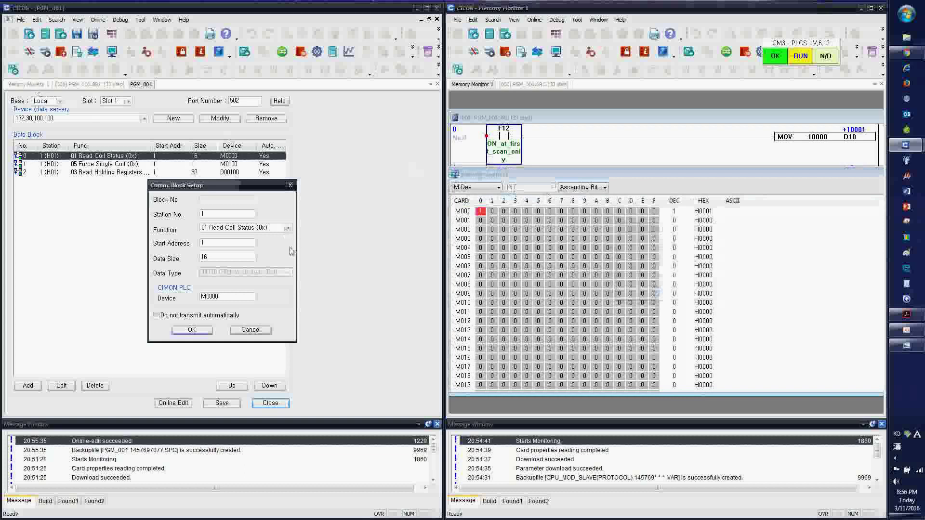
click(250, 330)
click(33, 84)
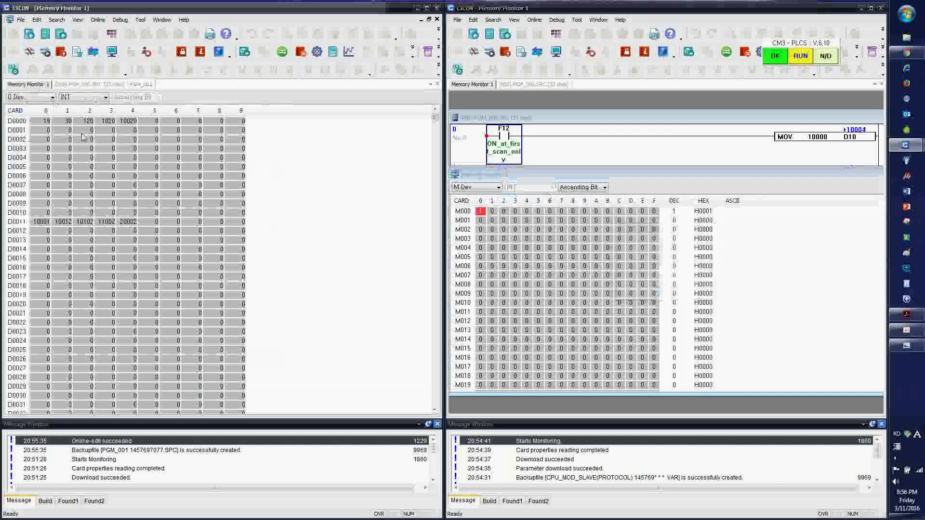
click(44, 97)
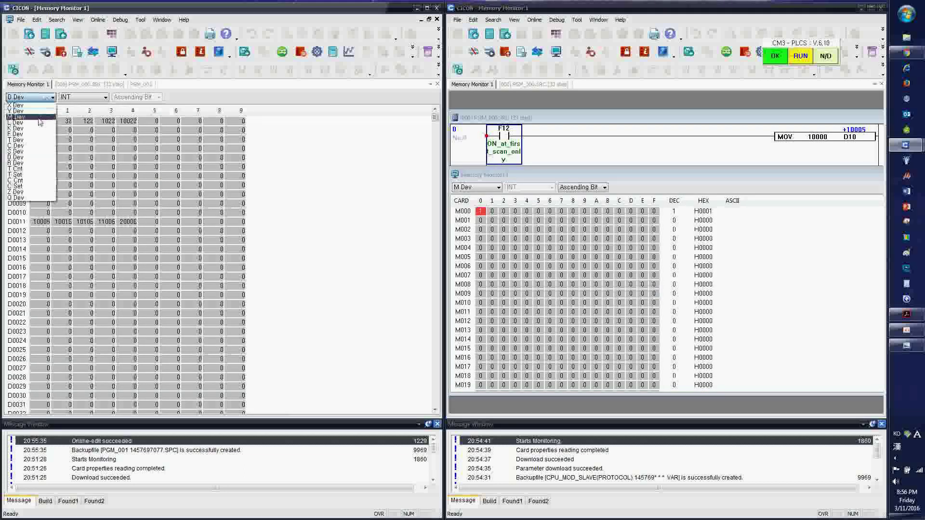
click(46, 125)
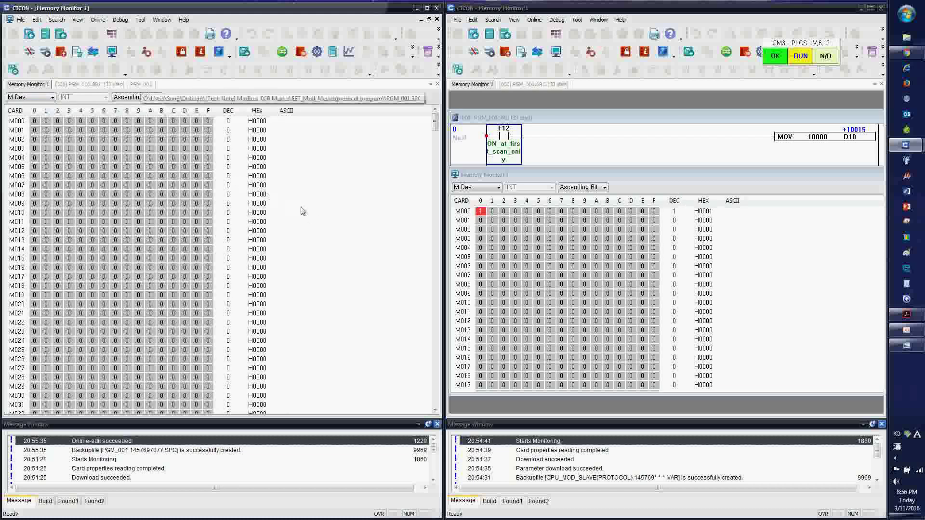
Step: Maximize the slave's memory monitor and open the setup of the master's 01 Read Coil Status block
double_click(472, 174)
click(141, 84)
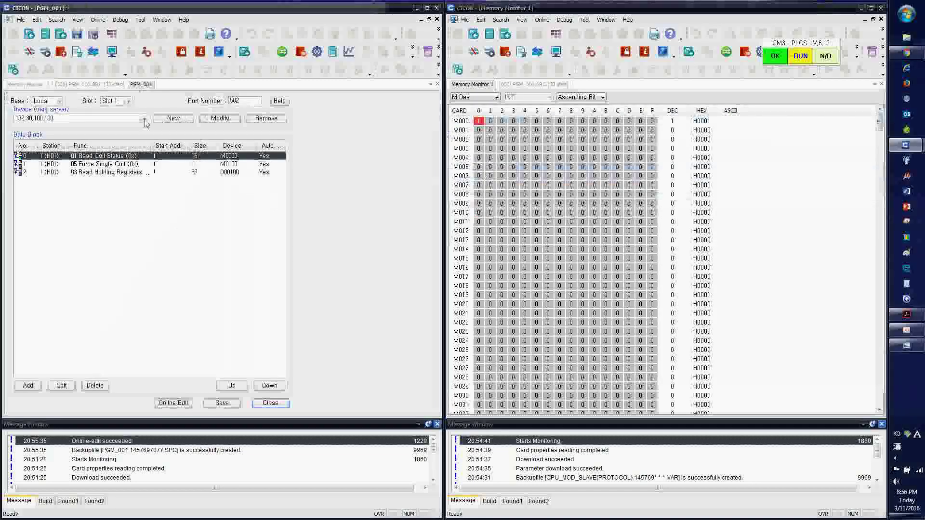
double_click(95, 156)
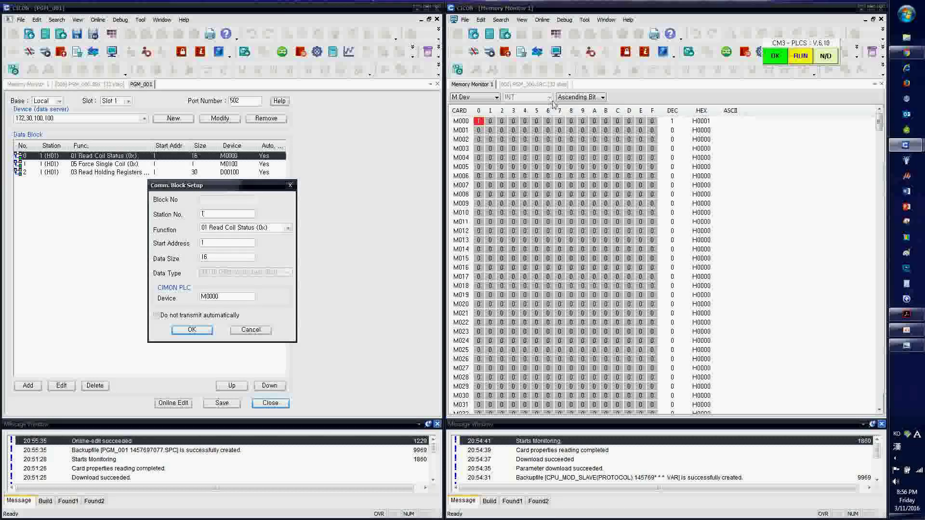
Step: Check the slave's PGM_000 ladder program alongside its M-device memory monitor
click(525, 85)
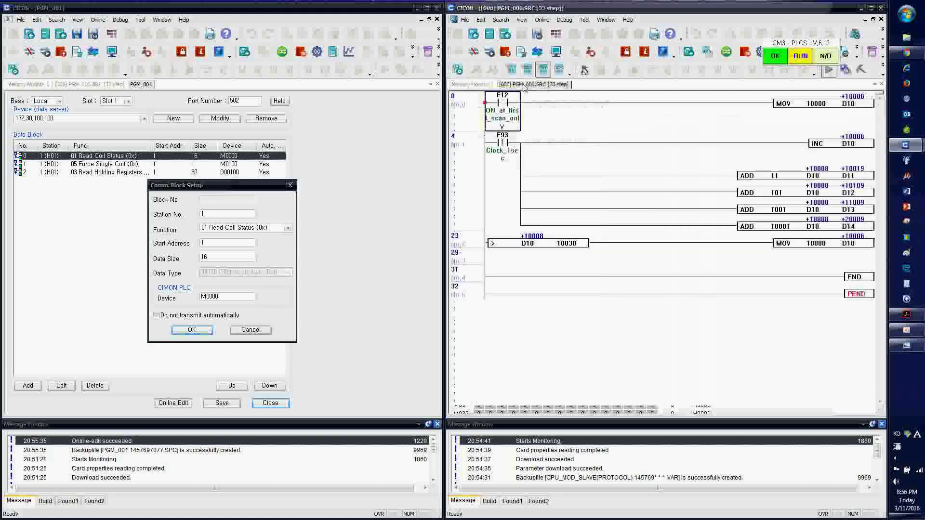
click(476, 86)
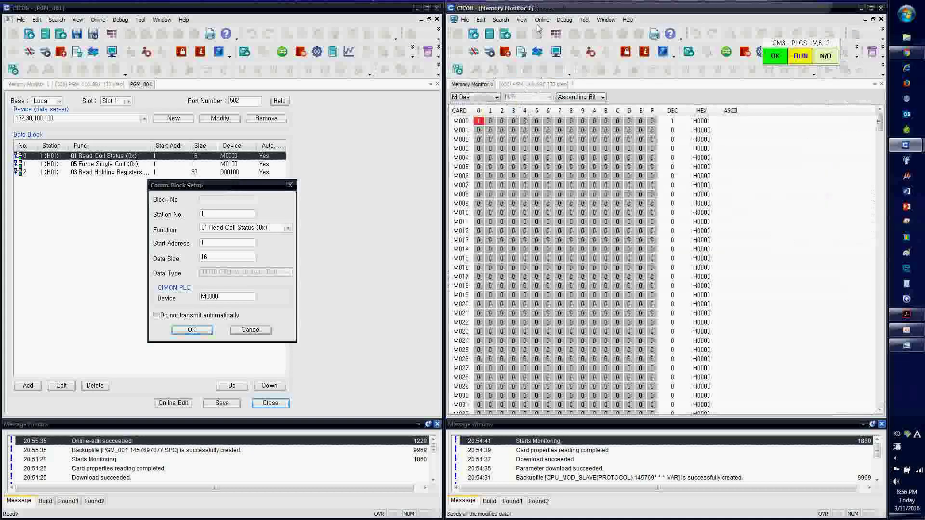
click(532, 86)
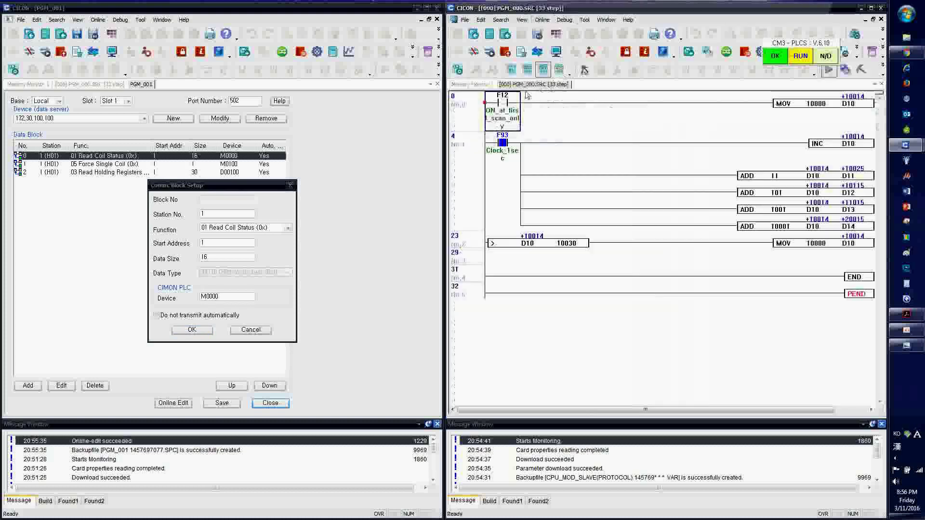
click(472, 85)
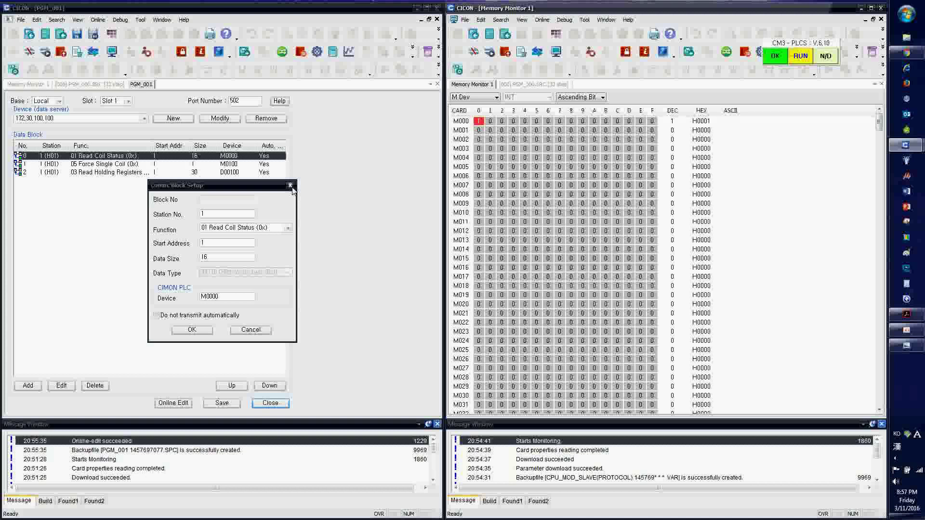
click(520, 85)
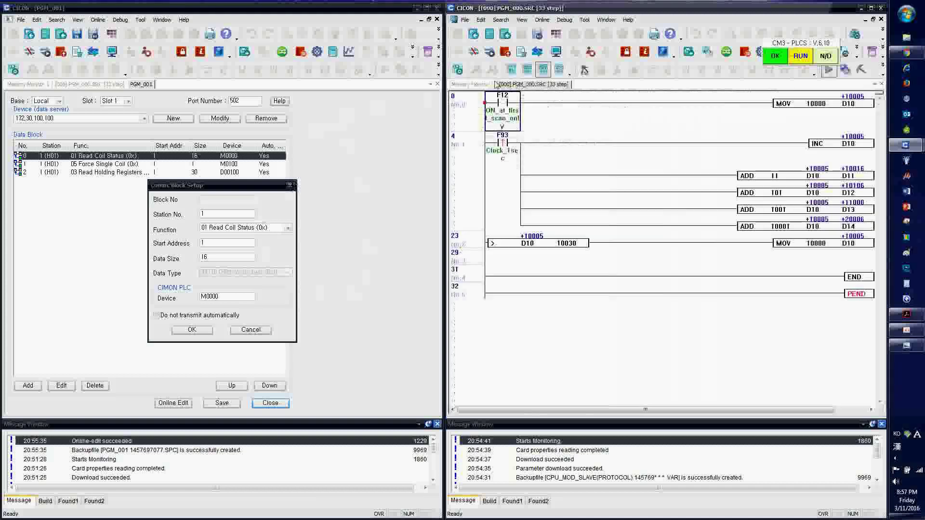
click(471, 84)
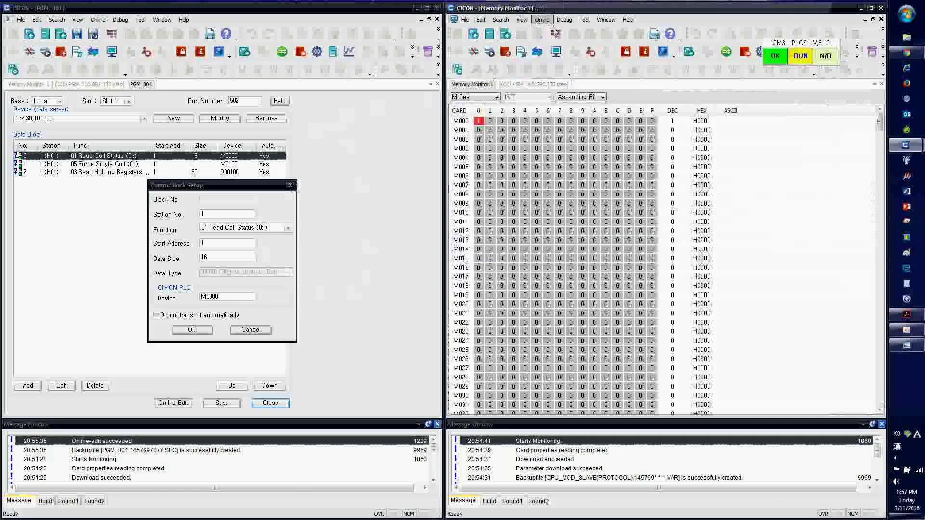
Step: Open the slave's PLC parameters and show the Modbus slave settings
click(585, 20)
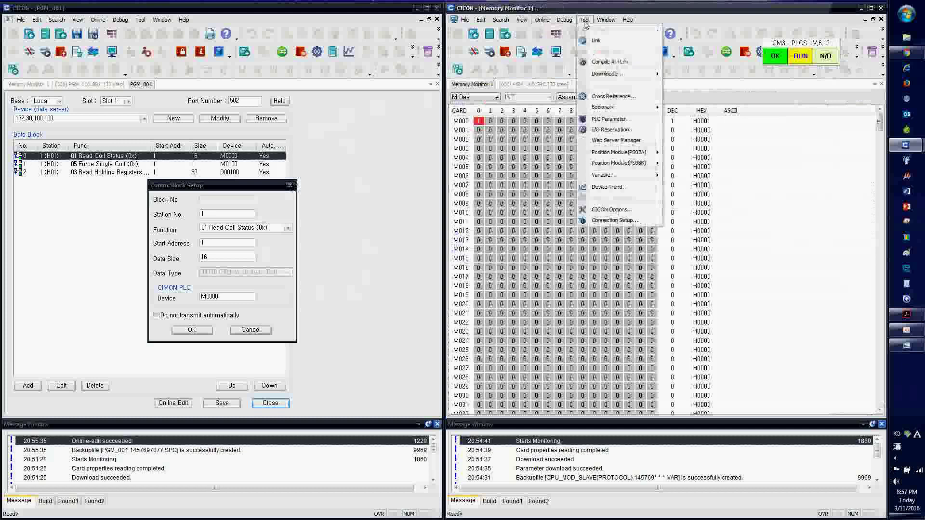
click(586, 24)
click(587, 24)
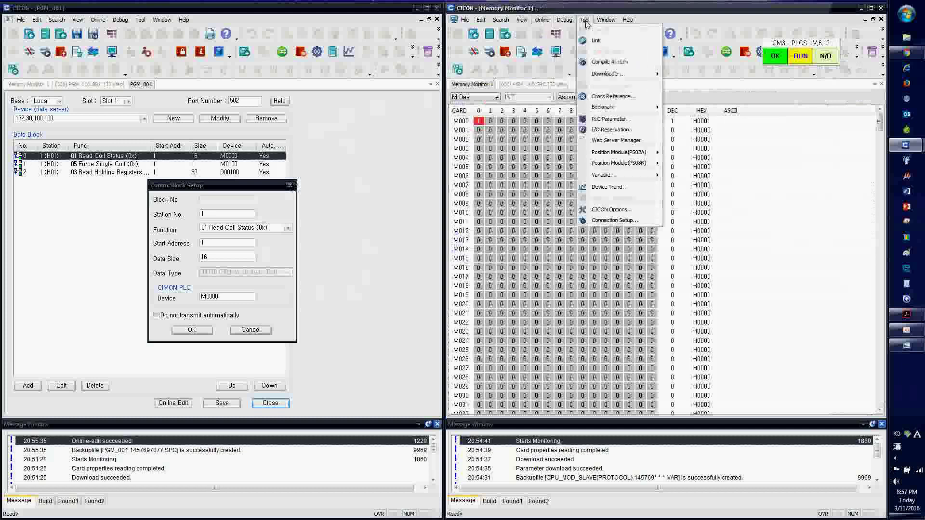
click(615, 121)
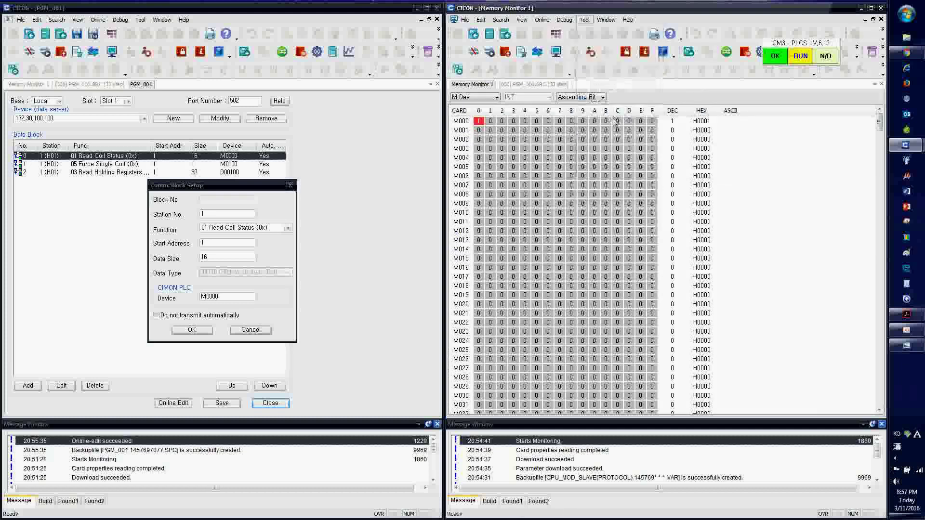
click(713, 101)
click(713, 101)
click(713, 101)
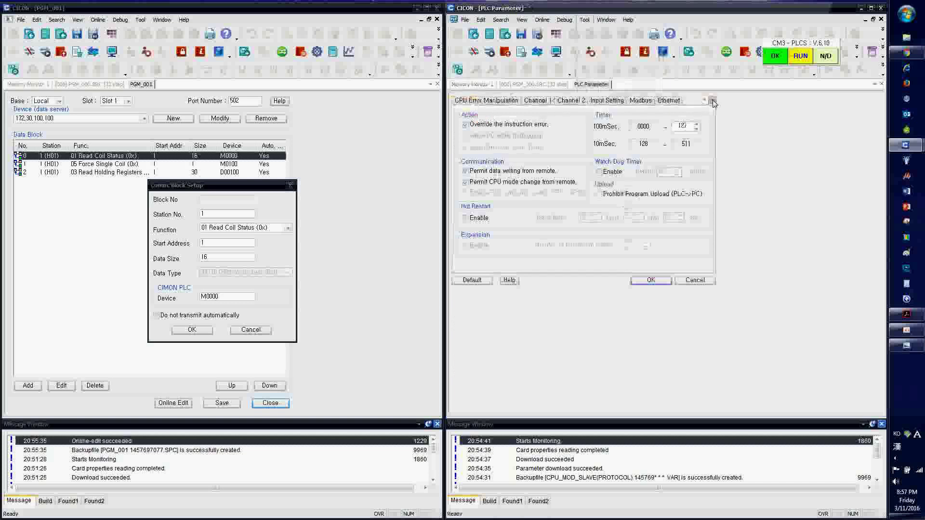
click(636, 102)
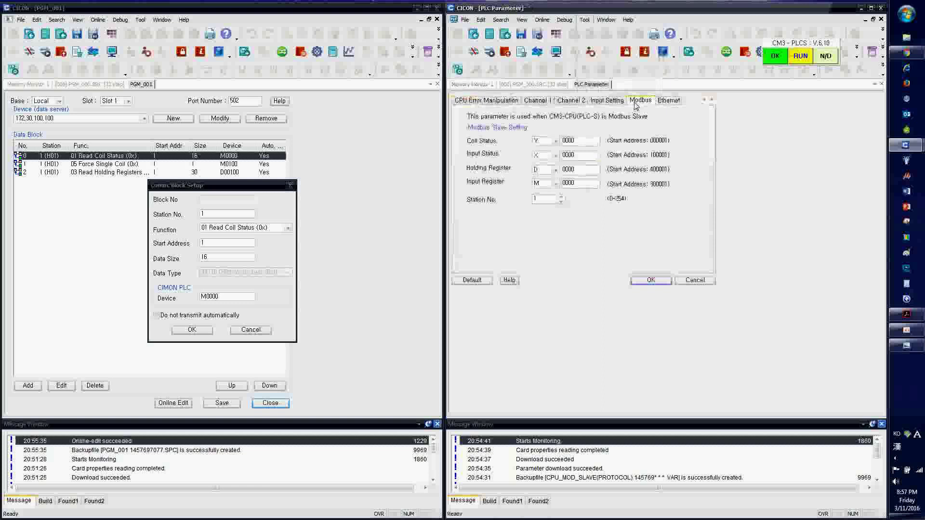
Step: Set the slave's Modbus Coil Status device to M, choose another Input Register device, and accept the parameters
click(550, 199)
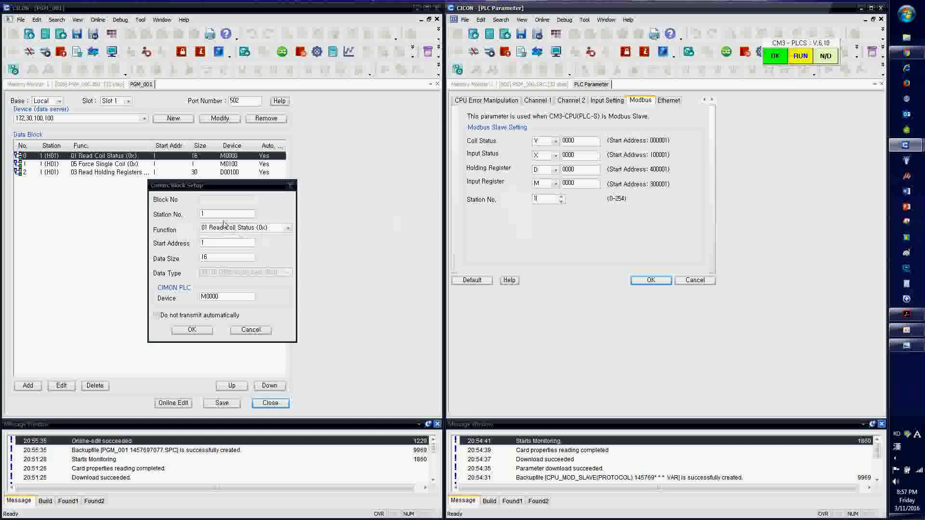
click(544, 141)
click(544, 161)
click(557, 187)
click(548, 208)
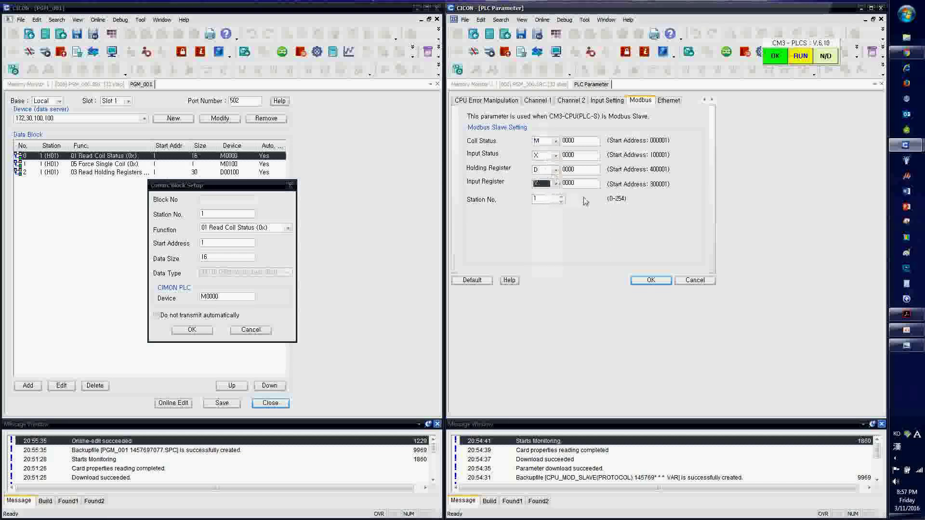
click(648, 281)
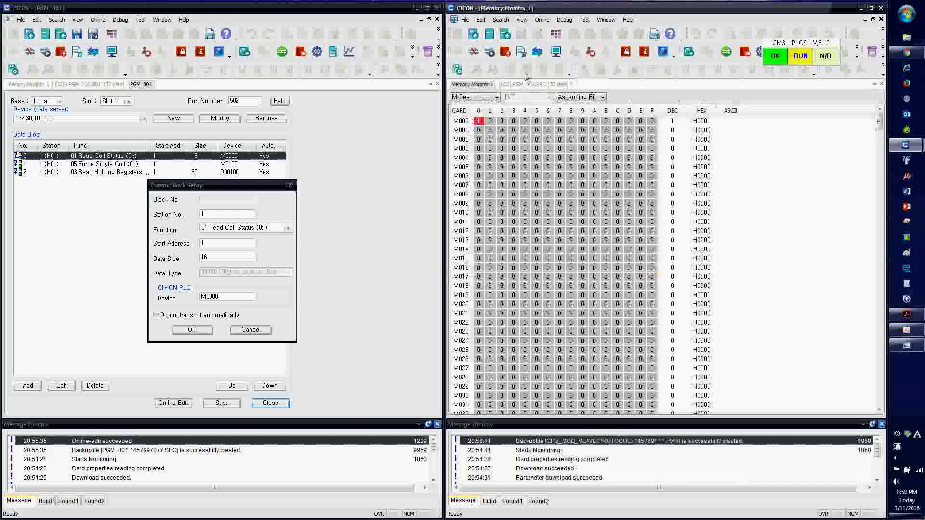
Step: Download the changed parameters to the slave PLC
click(524, 22)
mouse_move(540, 24)
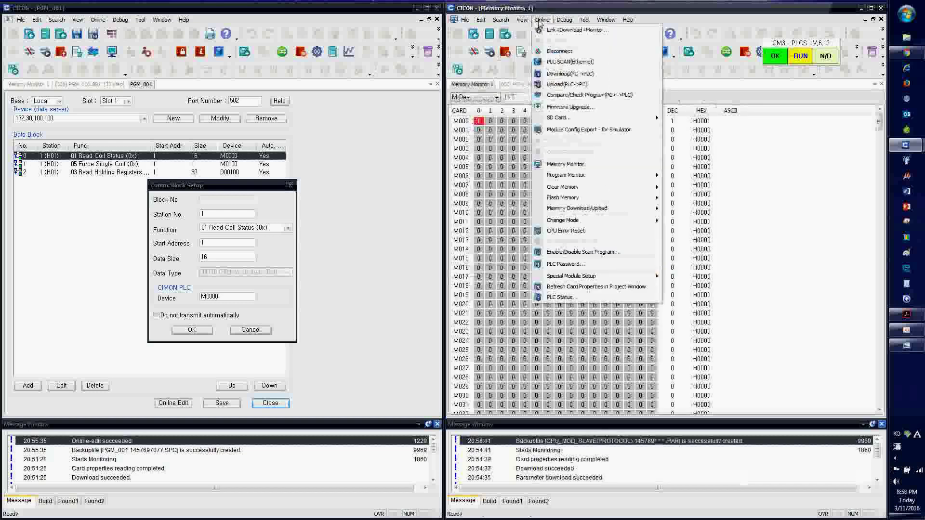
click(569, 73)
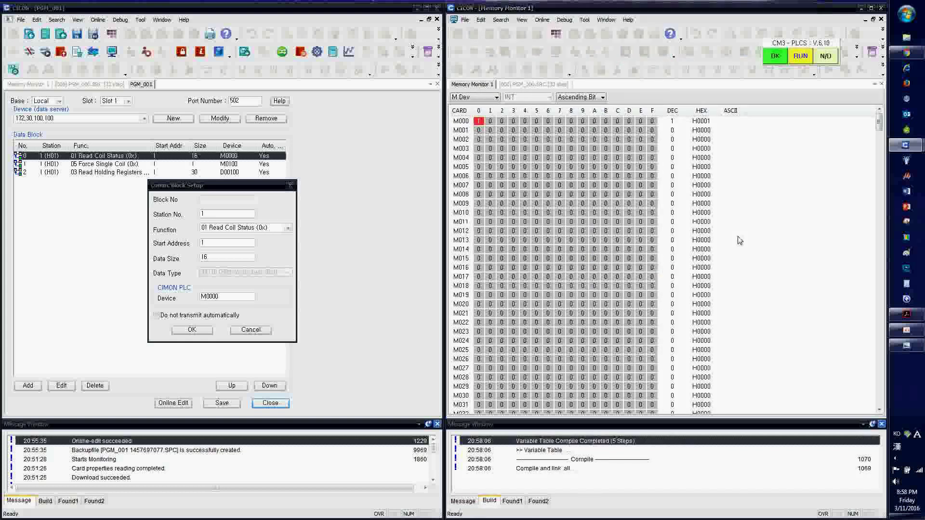
key(Return)
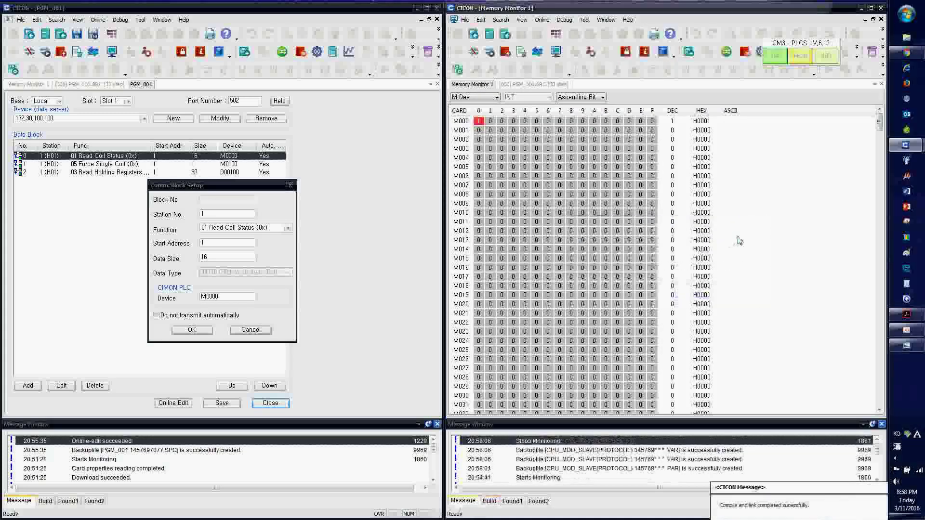
key(Return)
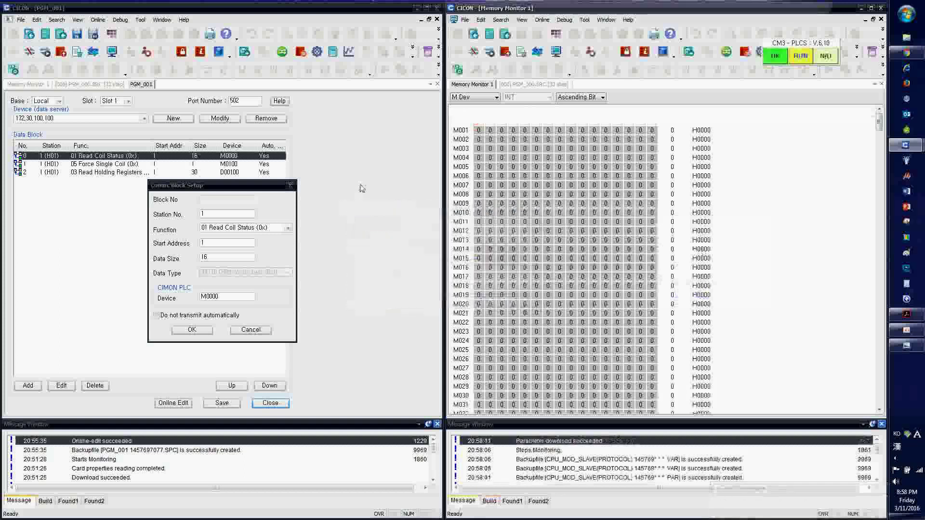
click(709, 292)
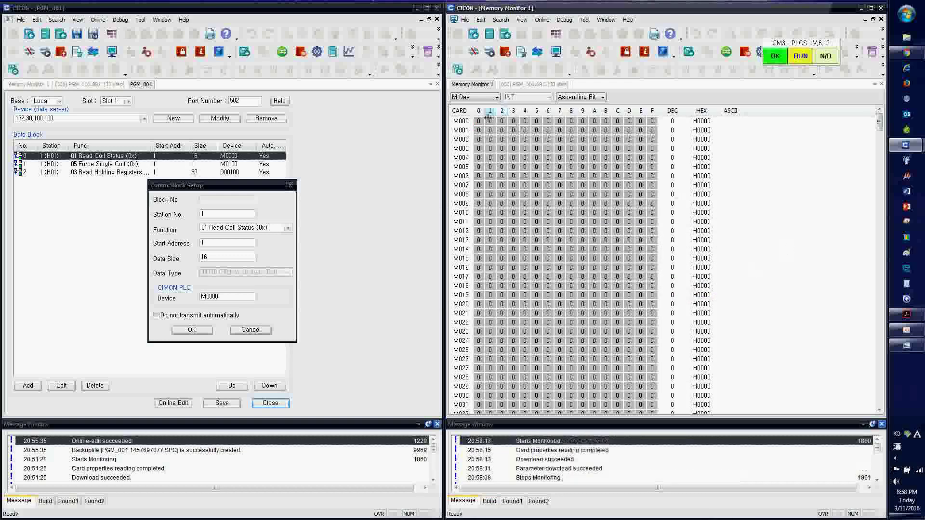
Step: Close the master's 01 Read Coil Status block setup and show the master's memory monitor
click(124, 128)
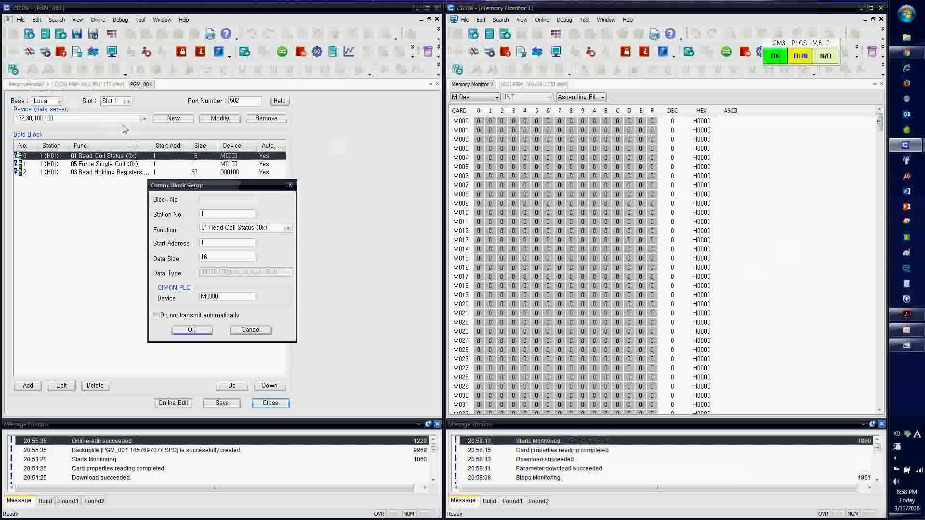
click(291, 185)
click(30, 84)
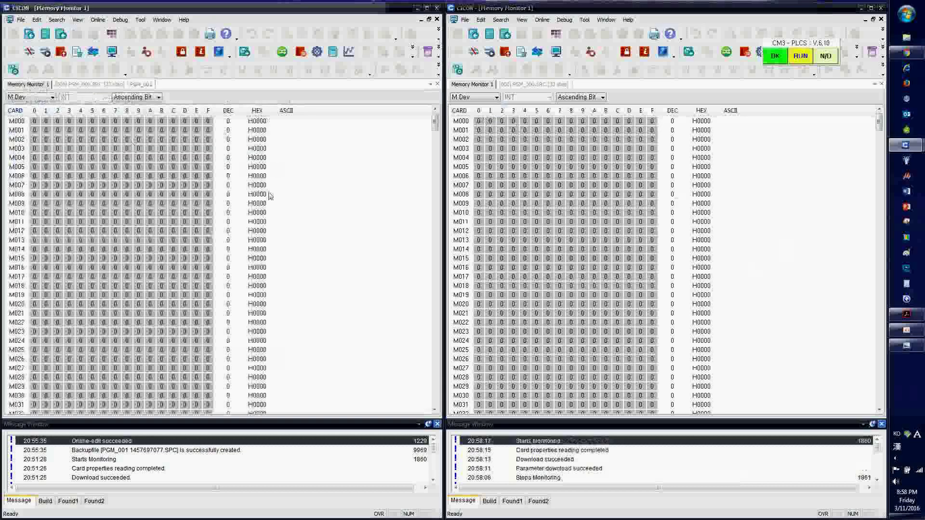
Step: Try to modify bit M0000 in the slave's and the master's memory monitors
double_click(478, 121)
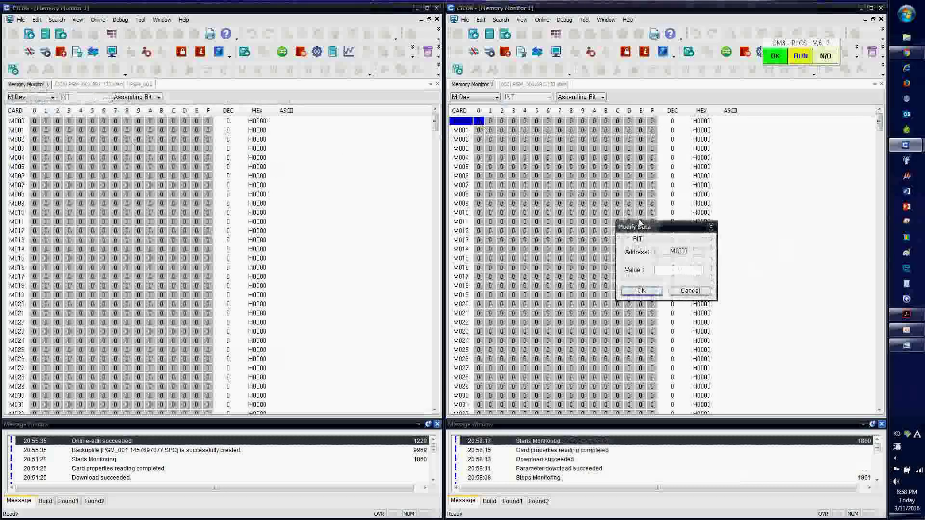
key(Return)
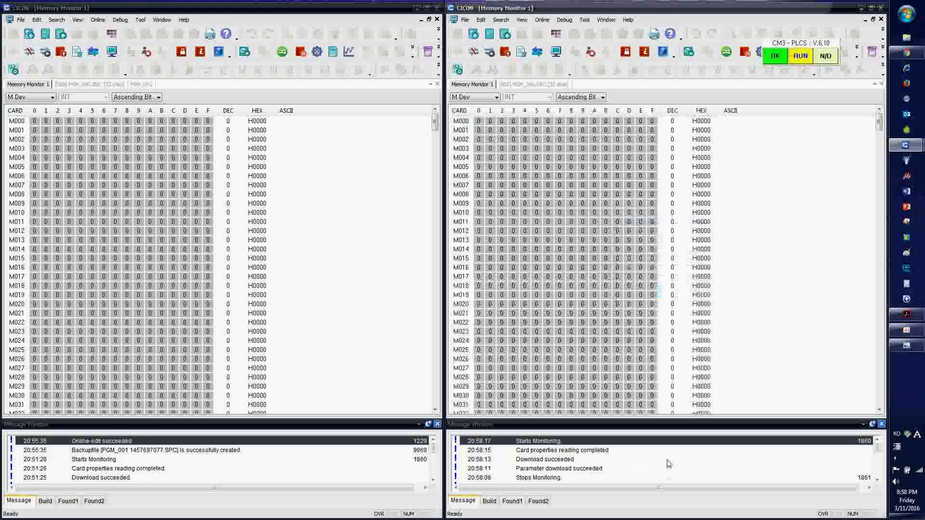
double_click(479, 121)
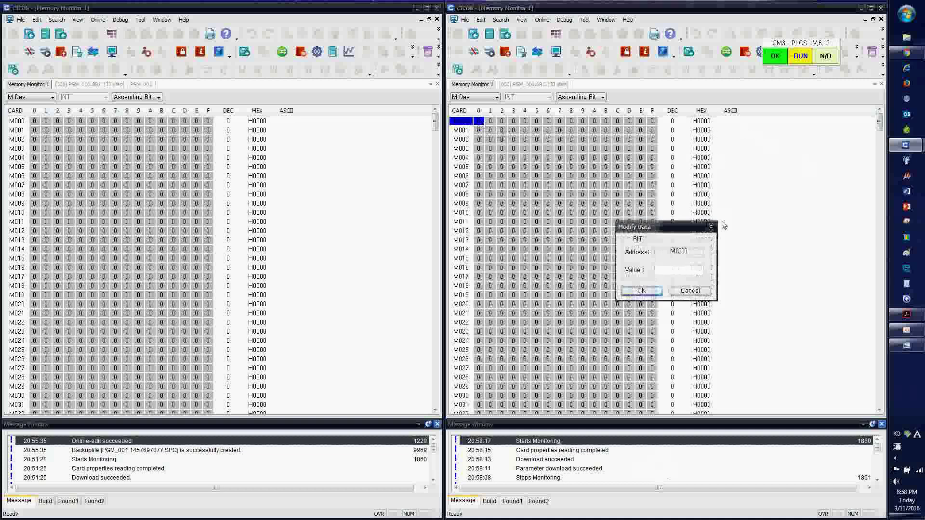
key(Escape)
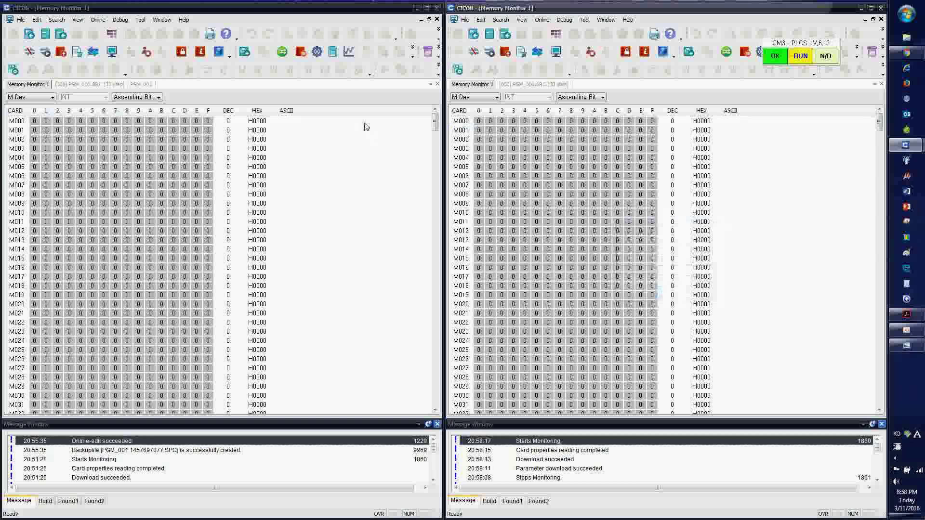
click(509, 85)
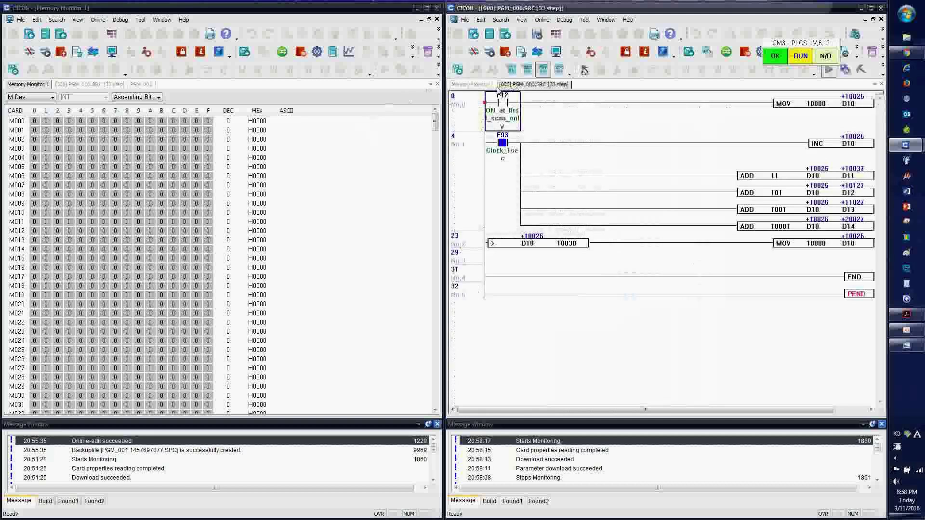
click(487, 85)
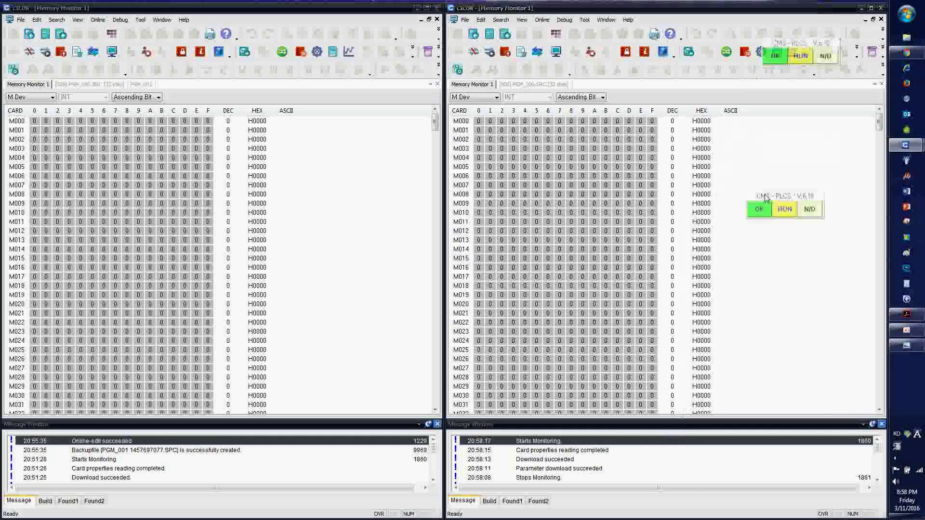
double_click(480, 121)
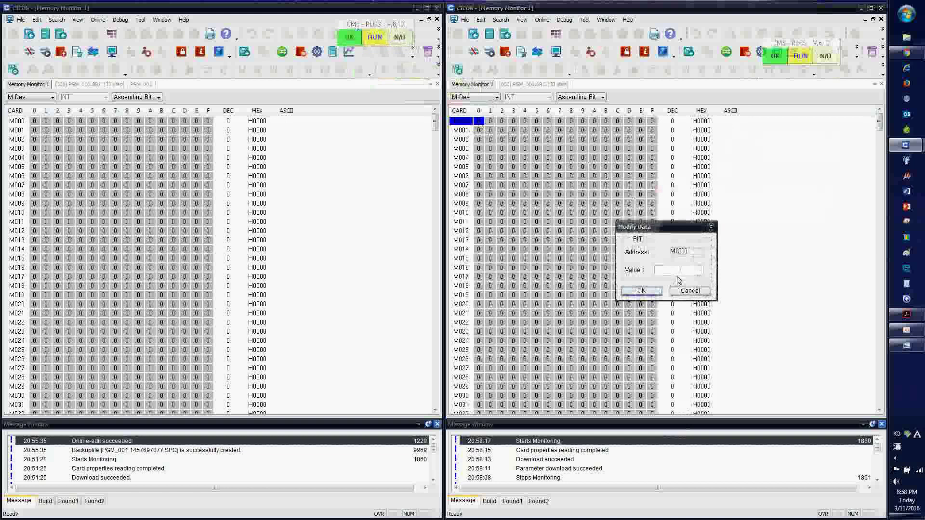
click(689, 291)
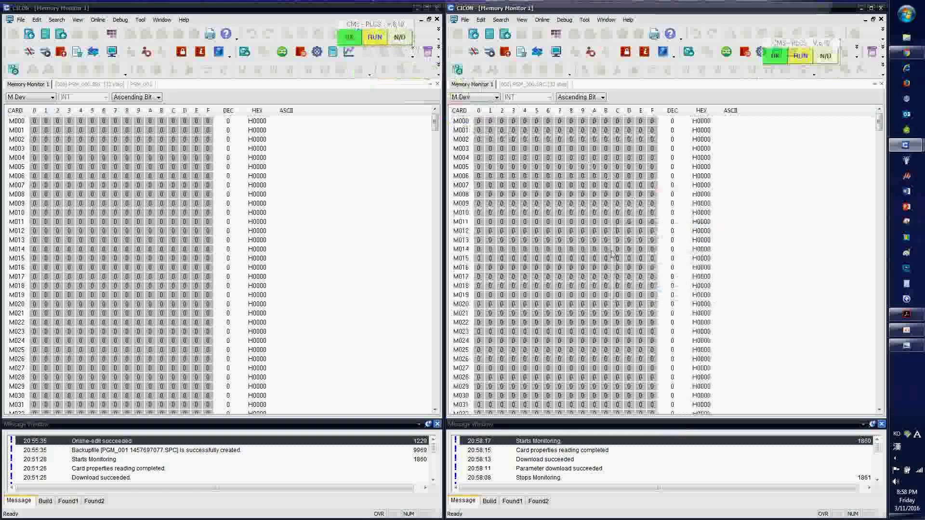
double_click(34, 121)
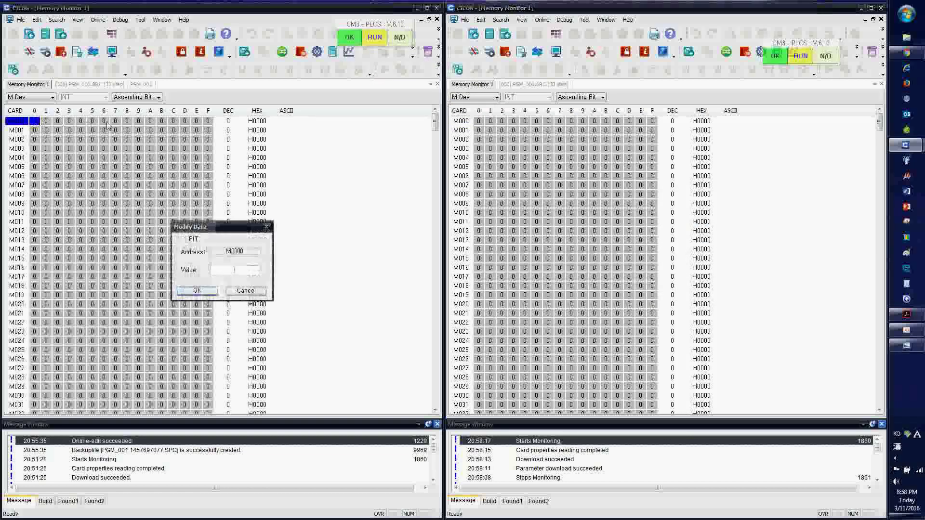
key(Escape)
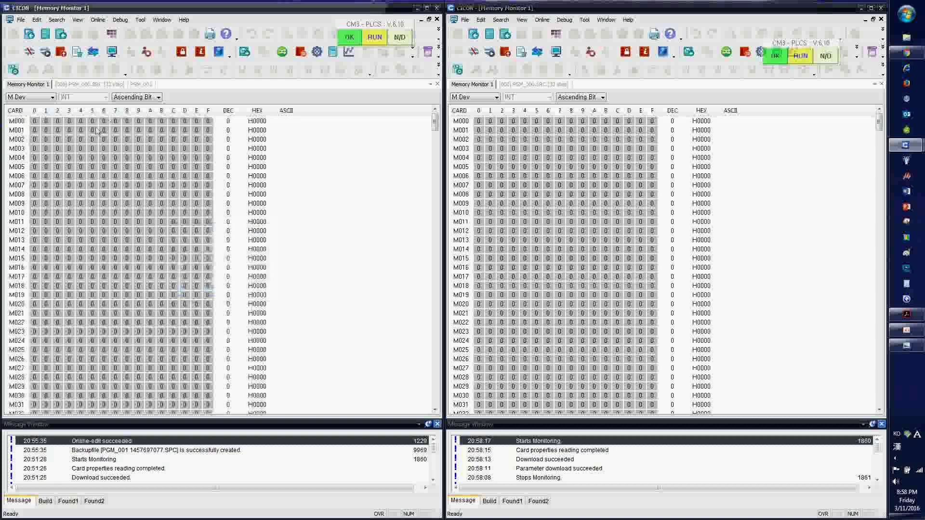
Step: Review the Modbus data blocks of the master's PGM_001 program
click(118, 84)
click(140, 84)
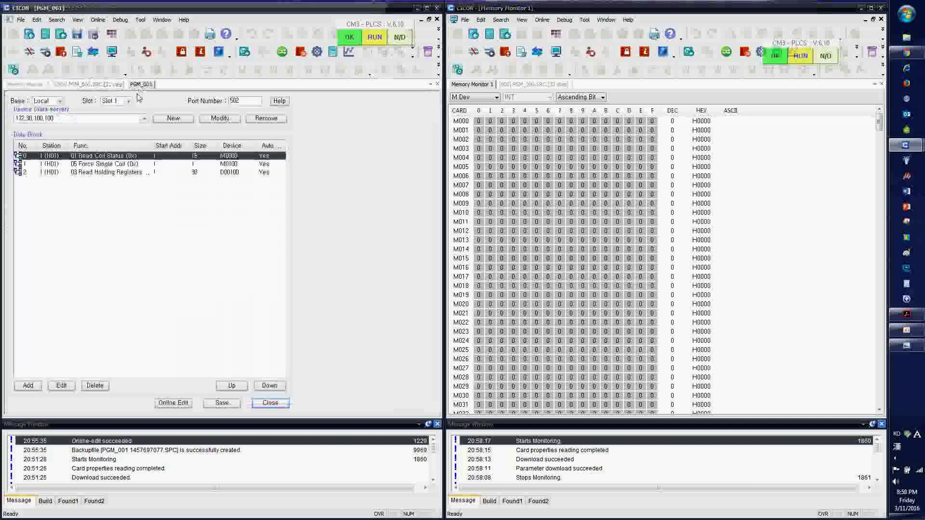
click(181, 212)
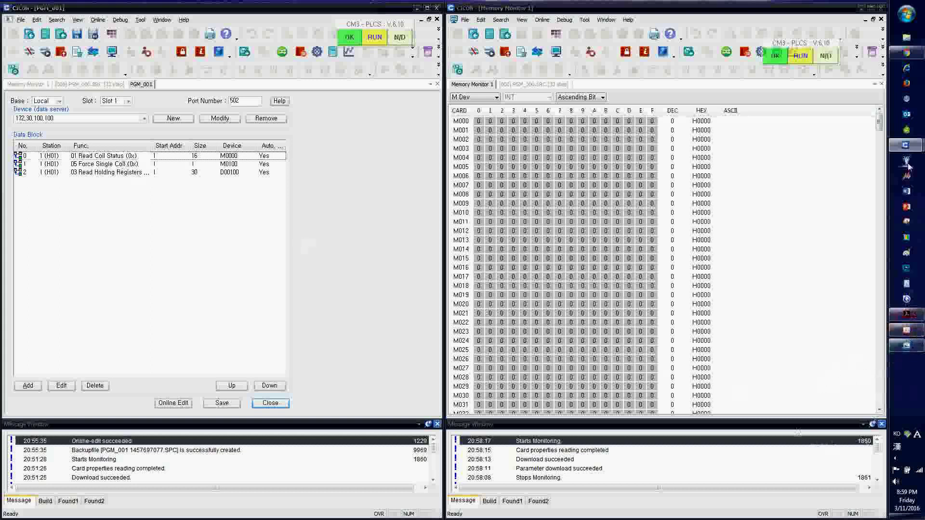
click(906, 330)
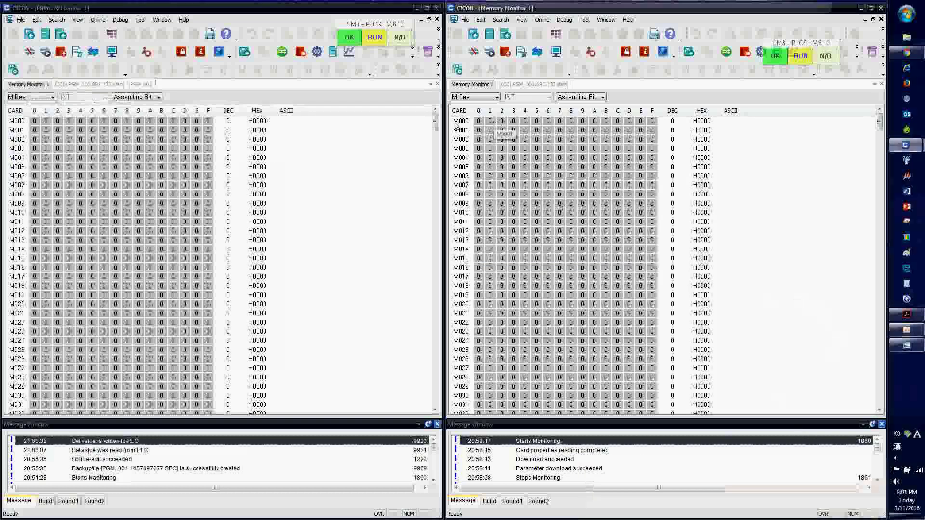
click(139, 85)
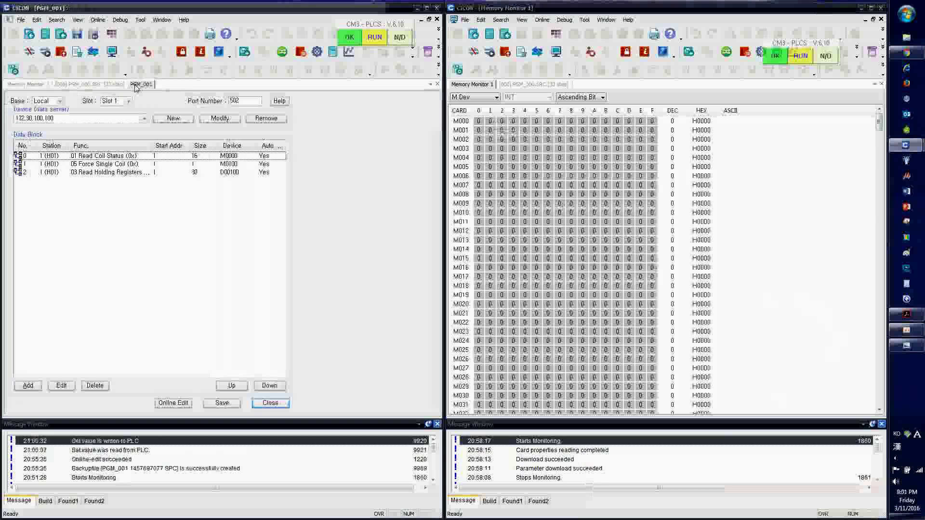
Step: Check the master's 01 Read Coil Status block setup, close it, and show the master's memory monitor
double_click(102, 155)
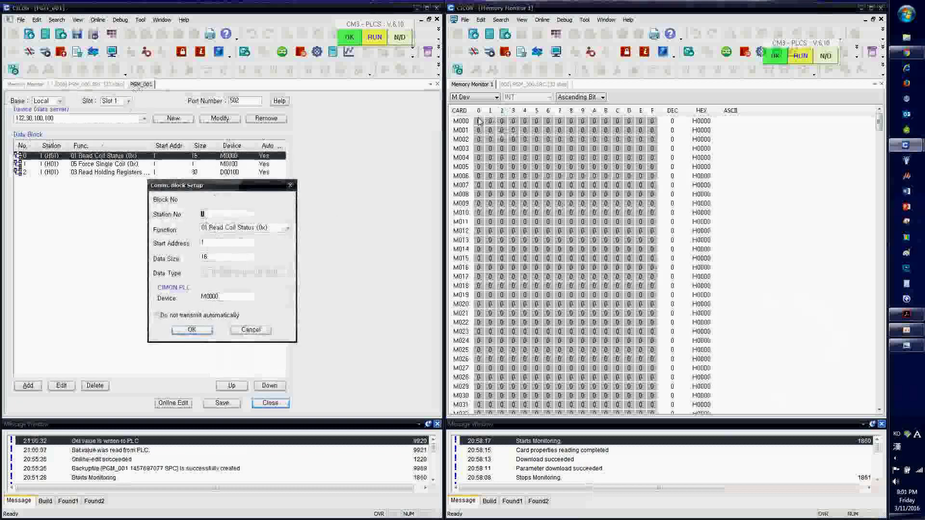
click(290, 185)
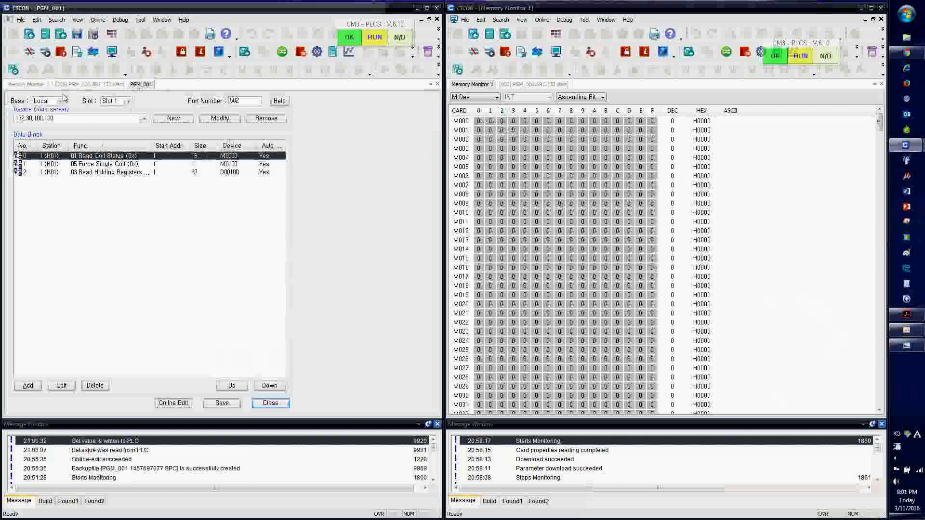
click(26, 84)
Step: Set bits M0001 and M0002 to 1 in the slave's memory monitor
double_click(490, 121)
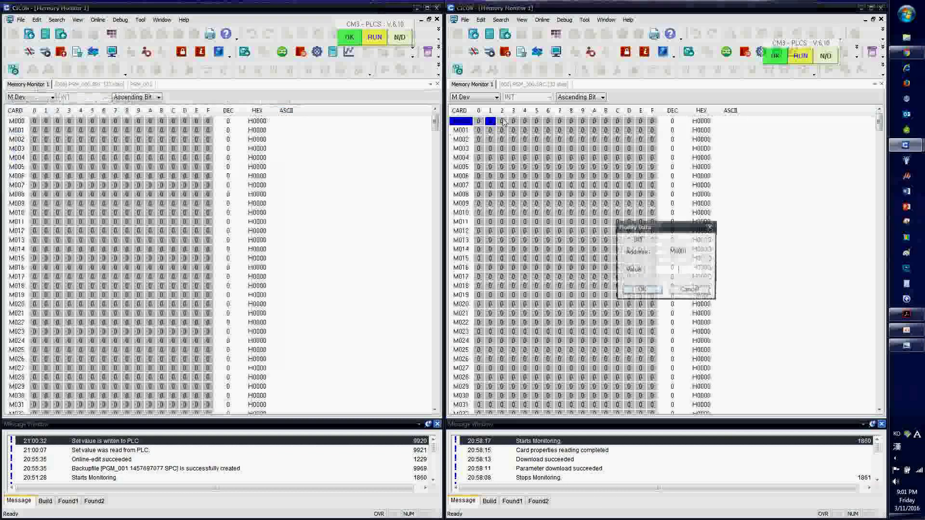
key(Return)
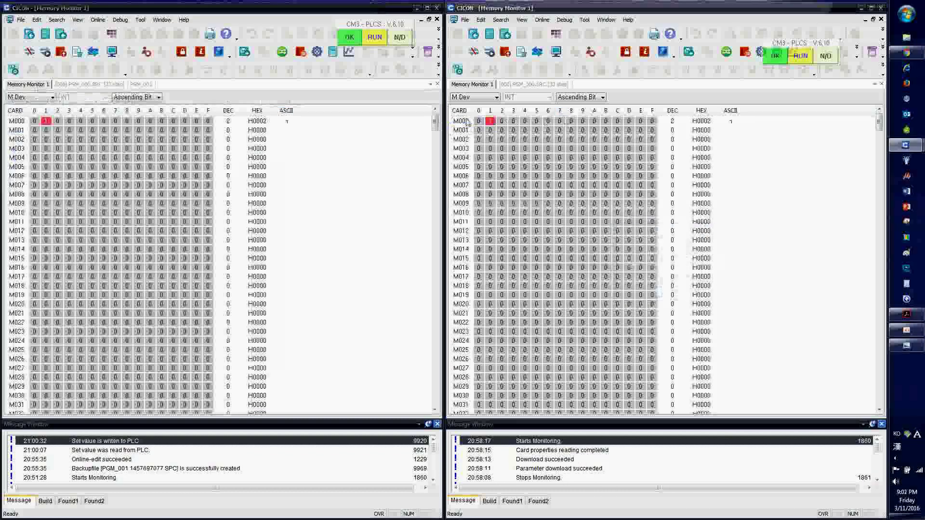
double_click(502, 121)
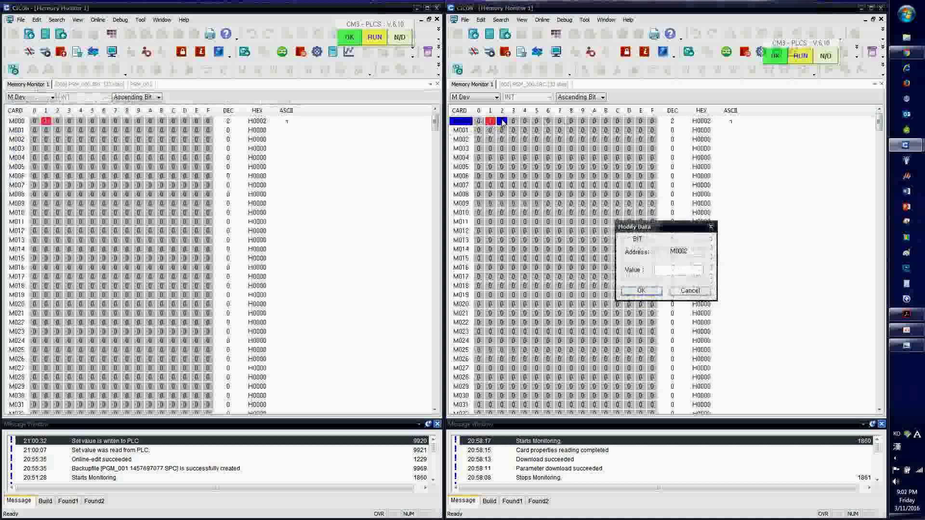
key(Return)
click(693, 289)
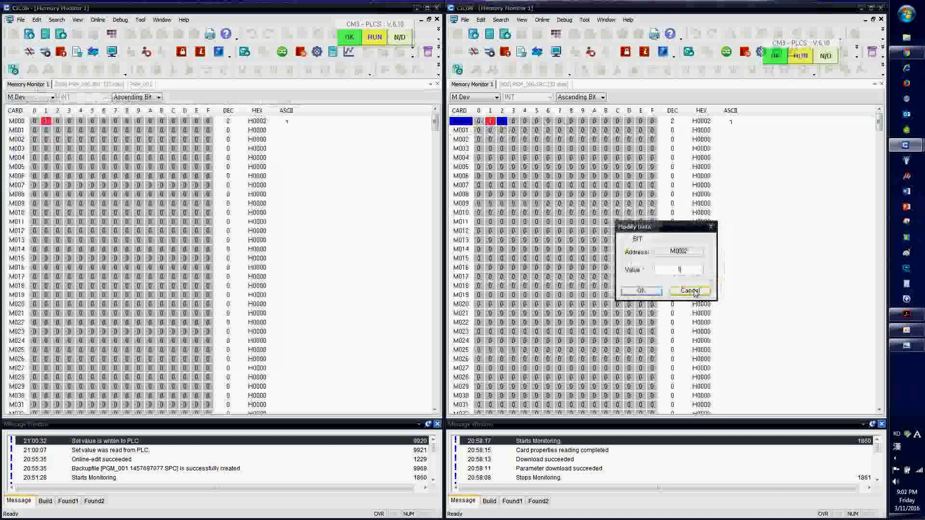
click(641, 290)
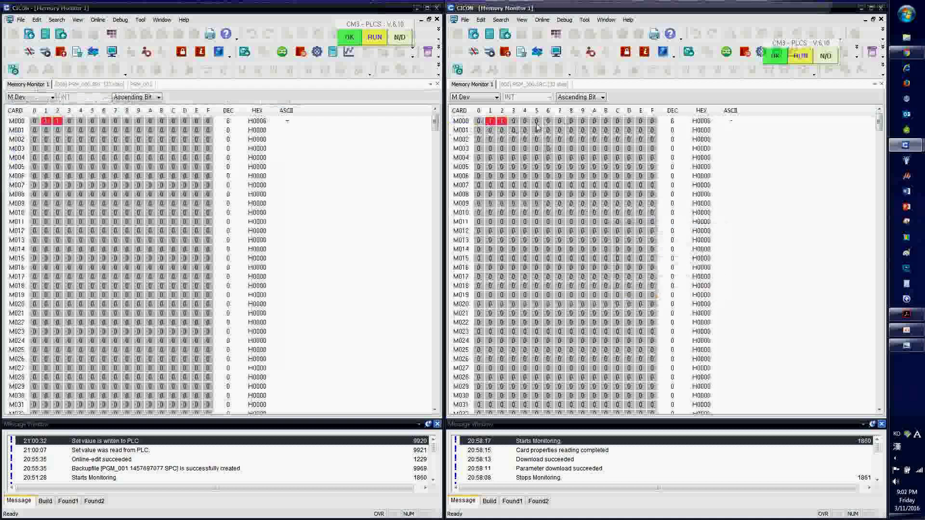
Step: Set bits M0005 and M0007 to 1 in the slave's memory monitor
double_click(537, 120)
text(1)
key(Return)
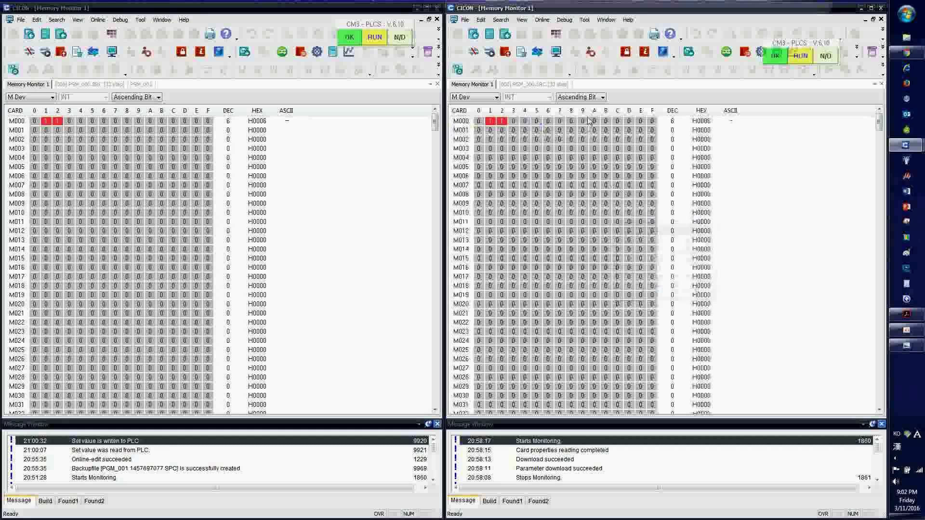
double_click(559, 121)
text(1)
key(Return)
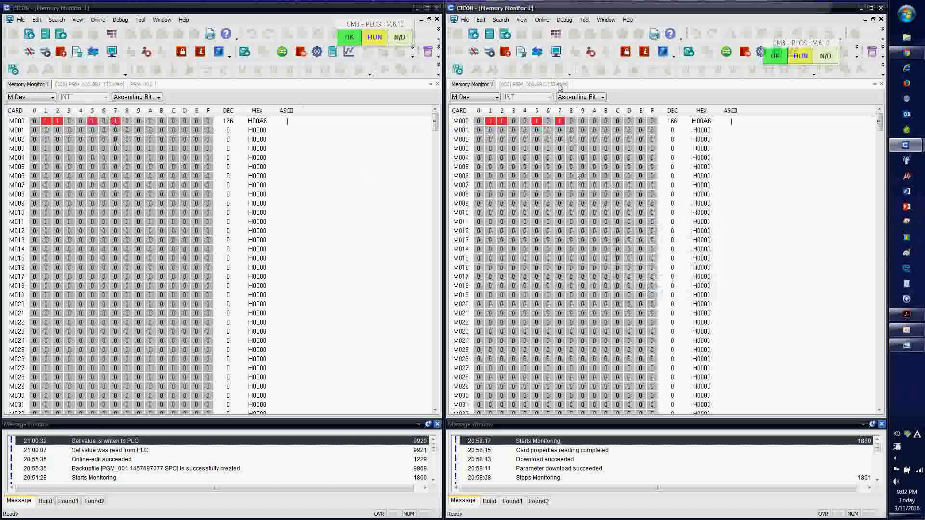
Step: Review the 05 Force Single Coil block setup in the master's PGM_001 and return to the master's memory monitor
click(140, 84)
double_click(116, 164)
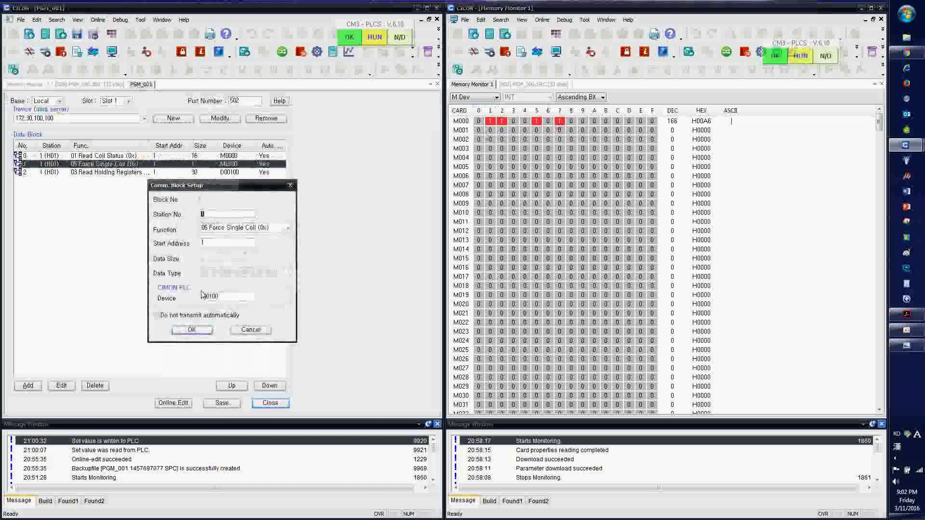
click(200, 334)
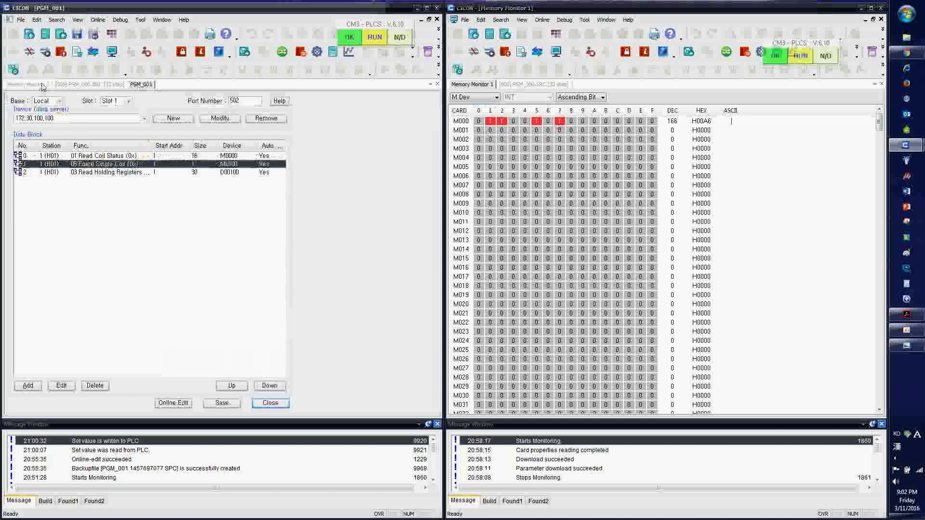
click(28, 84)
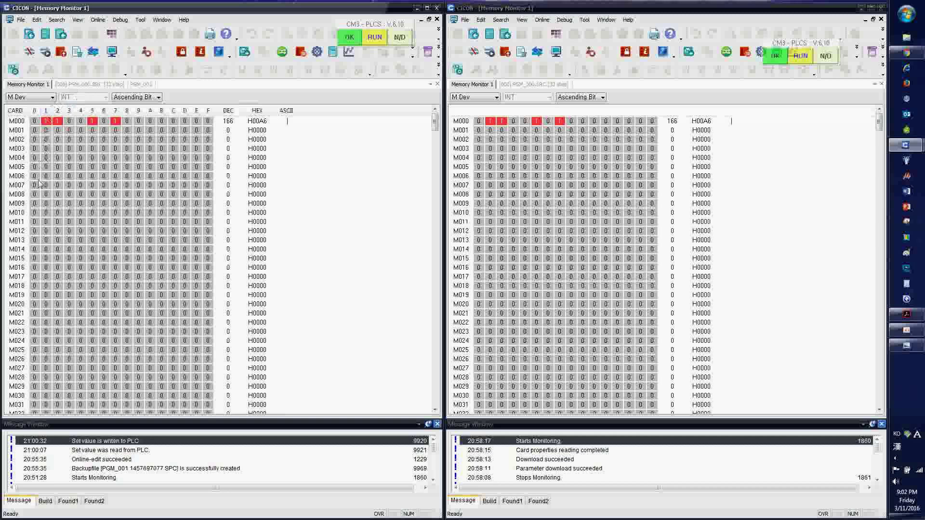
Step: Toggle bit M0100 in the master's memory monitor to 1, back to 0, and to 1 again
double_click(34, 214)
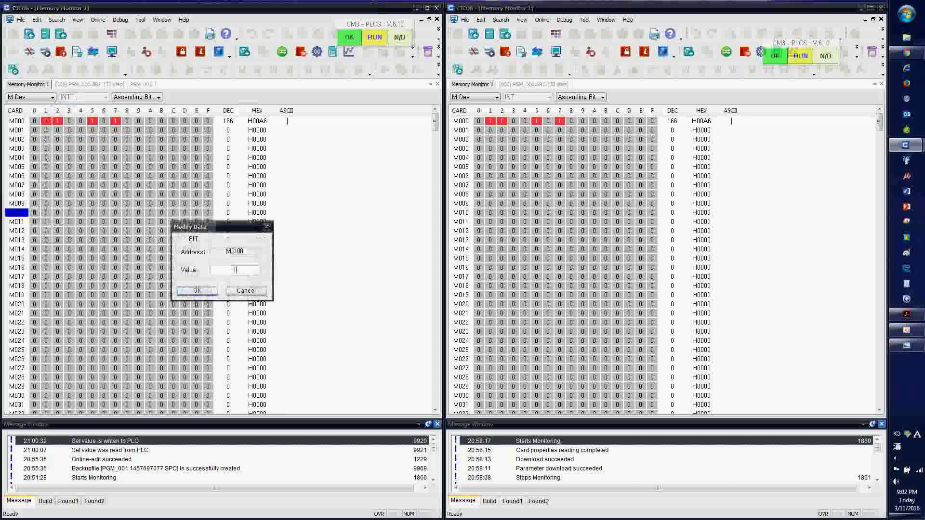
key(Return)
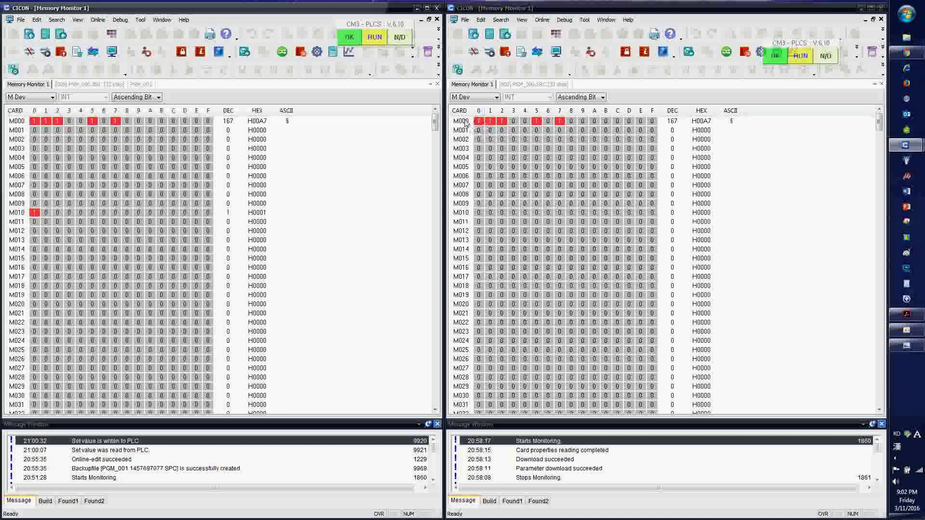
double_click(34, 213)
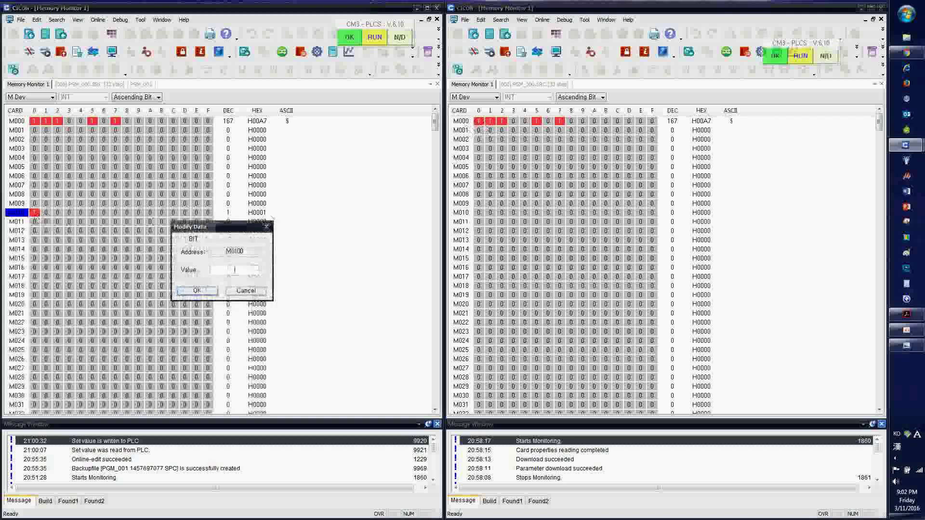
text(0)
key(Return)
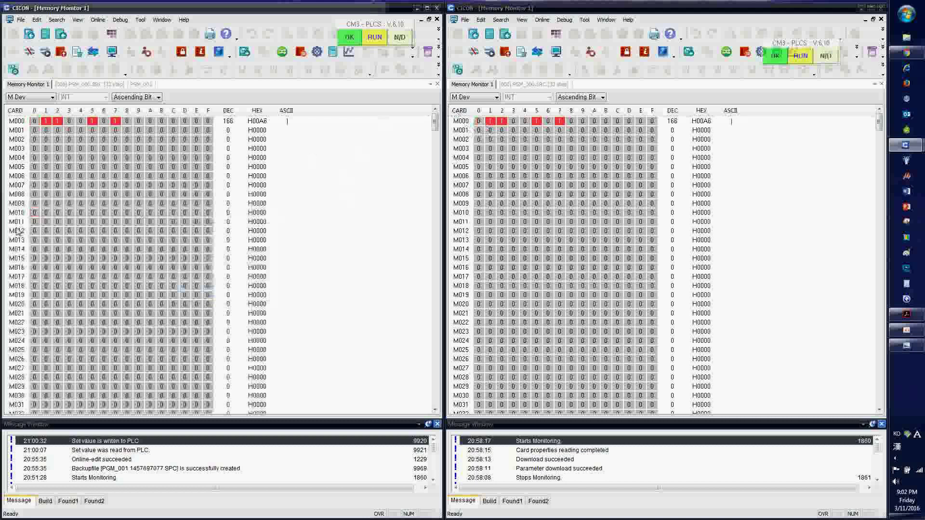
double_click(34, 214)
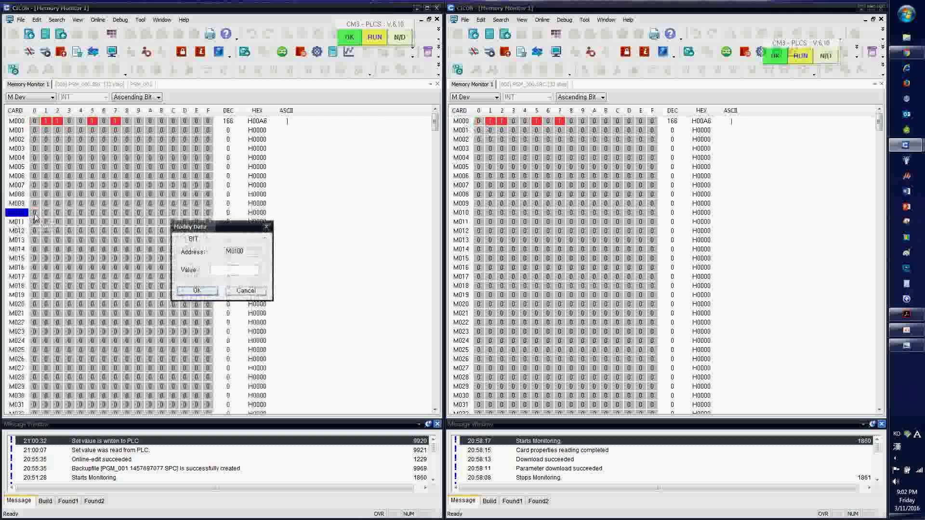
text(1)
key(Return)
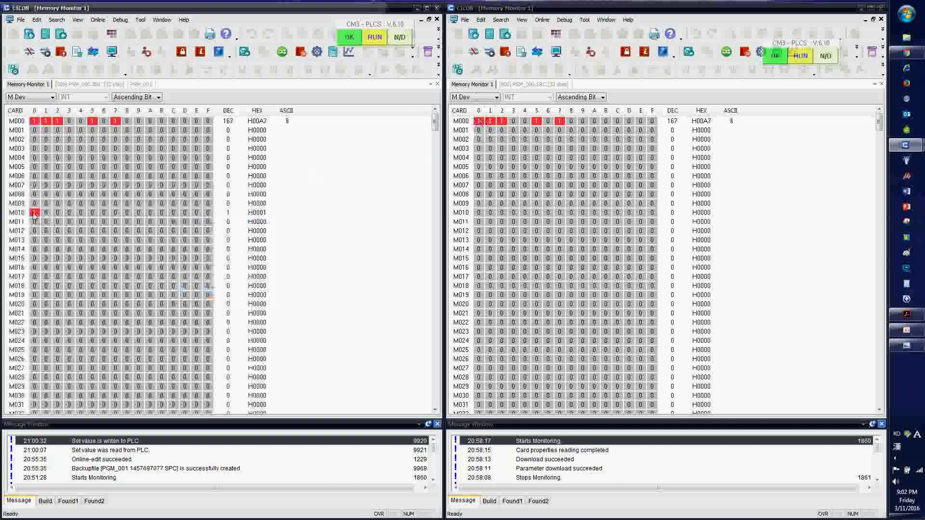
Step: Review the 03 Read Holding Registers block setup in the master's PGM_001 and close it
click(140, 85)
click(112, 85)
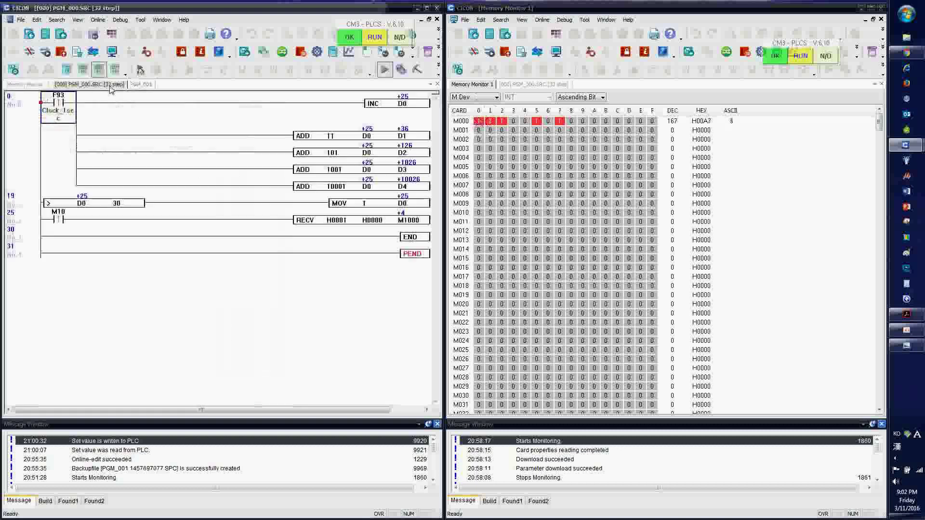
click(140, 85)
double_click(94, 174)
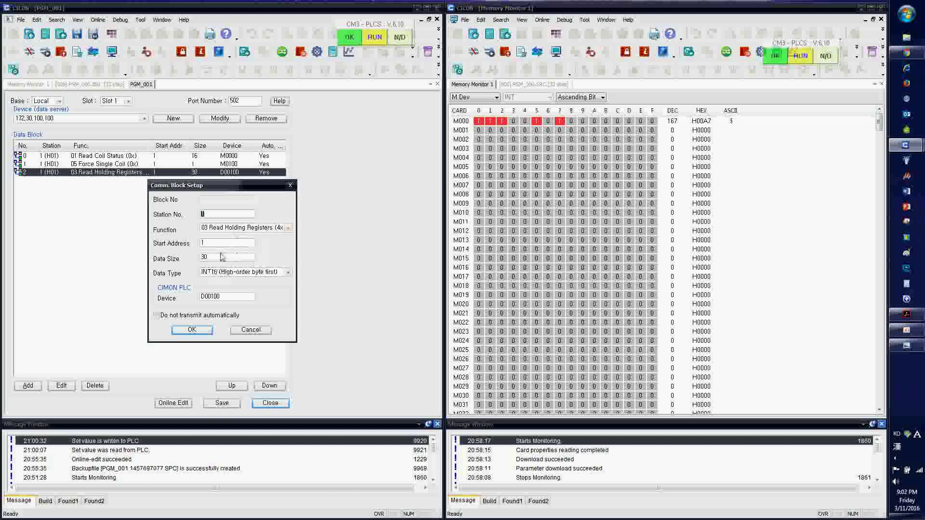
click(205, 331)
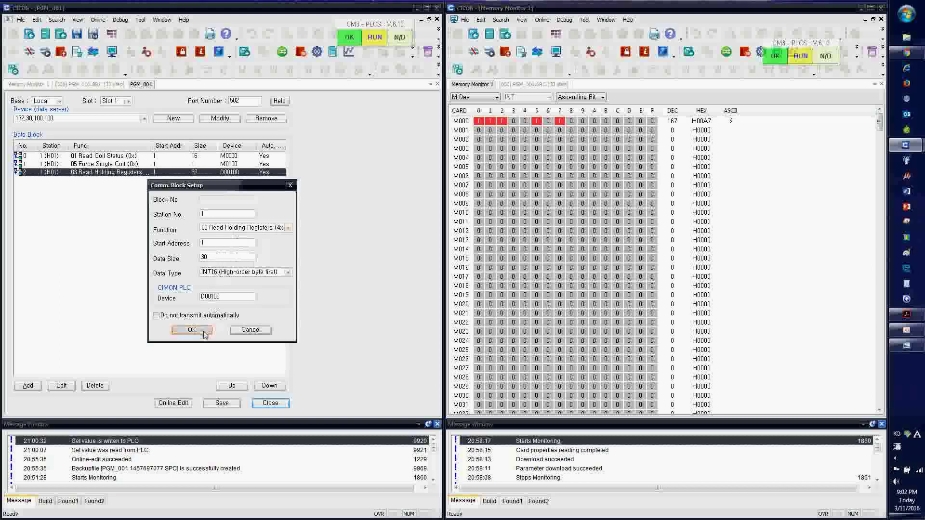
Step: Switch the master's and the slave's memory monitors to the D Dev memory
click(28, 84)
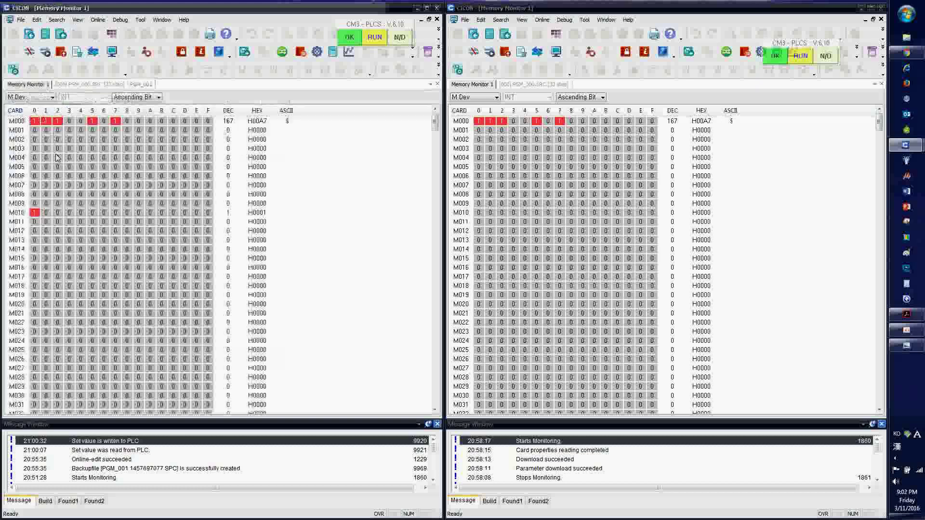
click(30, 96)
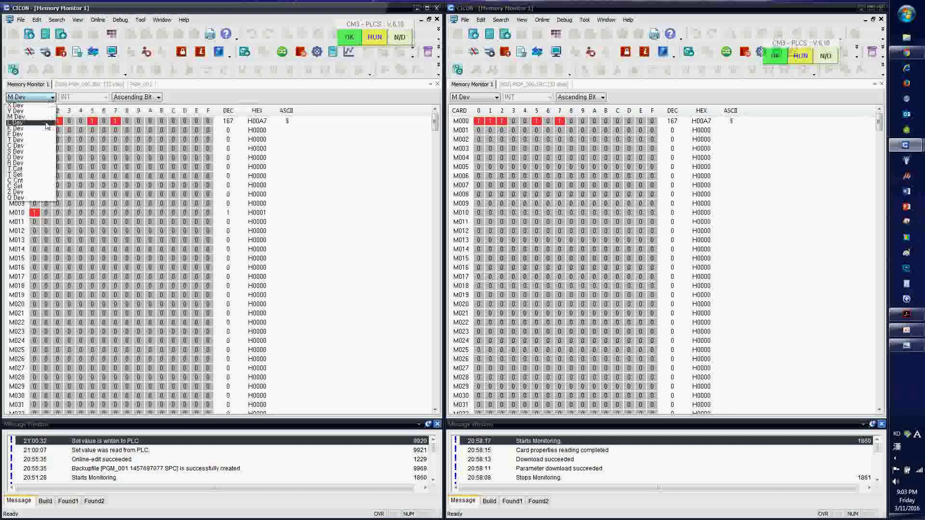
click(21, 157)
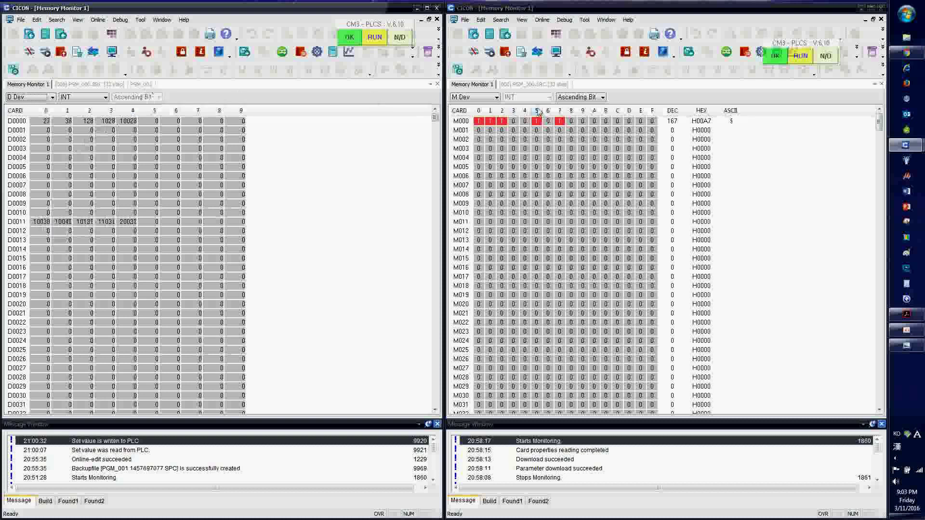
click(498, 97)
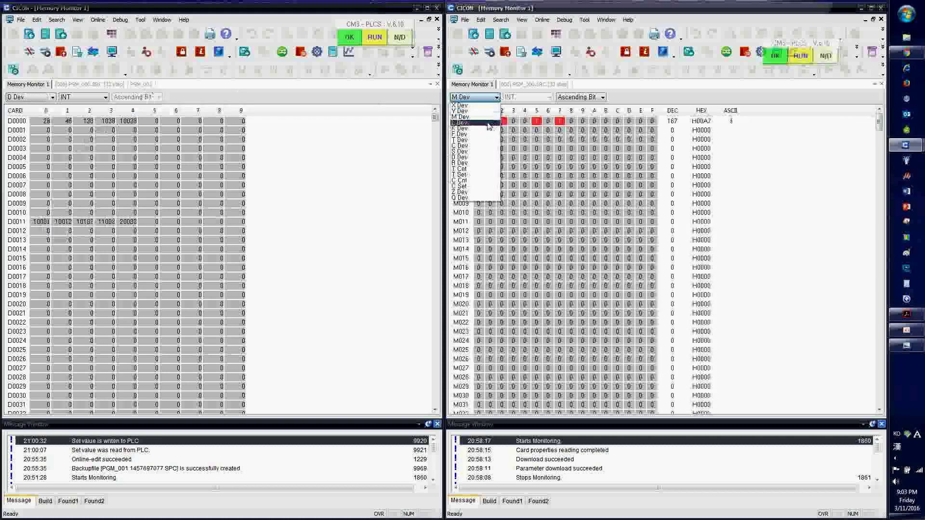
click(470, 157)
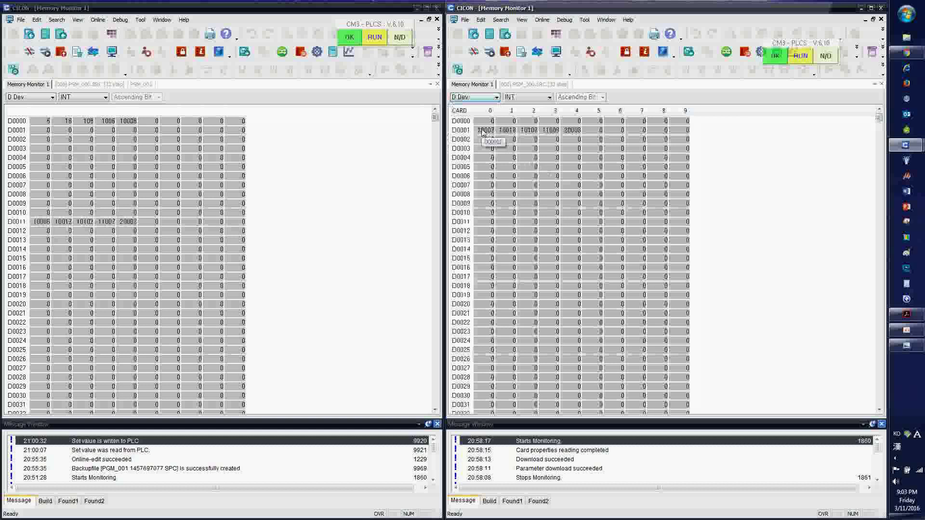
Step: Recheck the 03 Read Holding Registers block's start address and device, and return to the master's D memory monitor
click(141, 84)
click(103, 172)
double_click(103, 172)
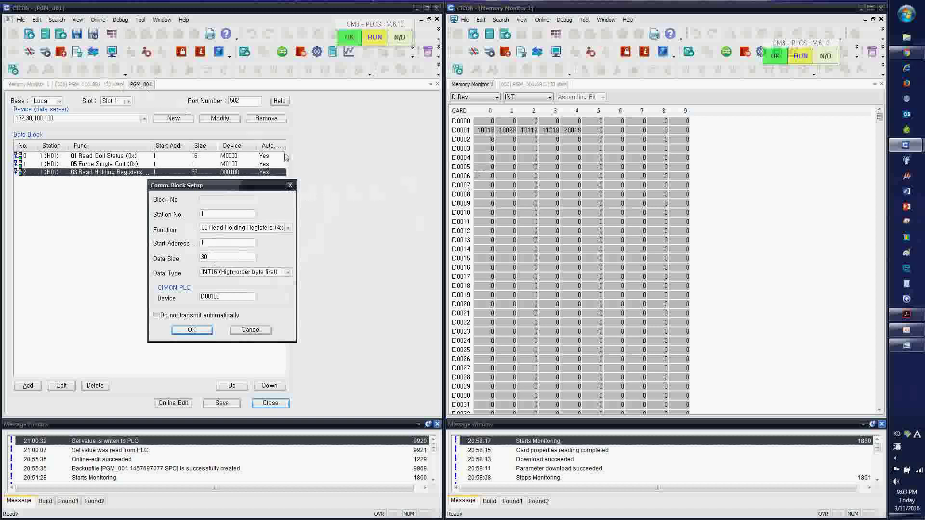
click(290, 185)
click(40, 85)
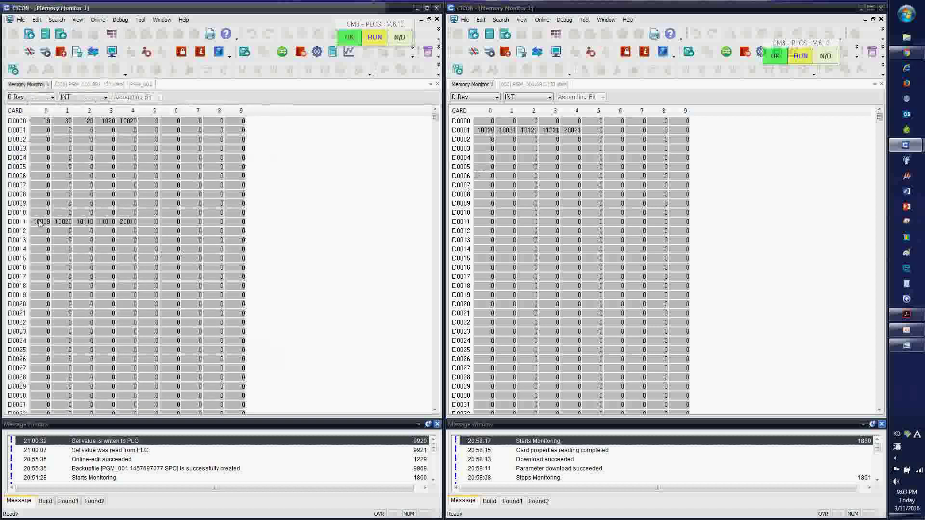